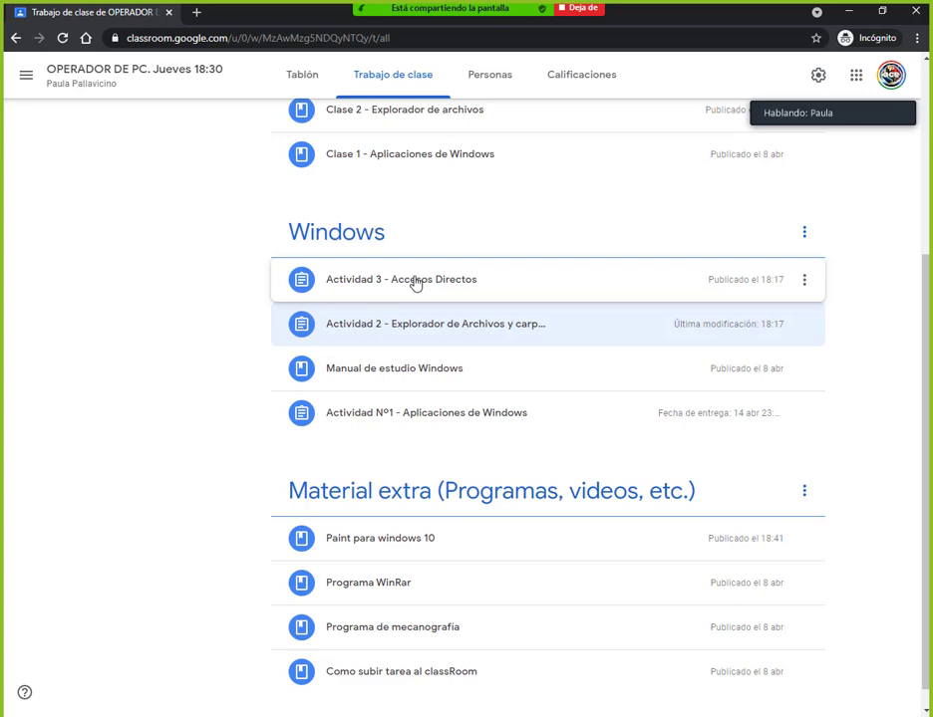
Open Accesos Directos.pdf from the Clase 3 Drive folder attached to Actividad 3 - Accesos Directos
{"action": "left_click", "coordinate": [417, 281]}
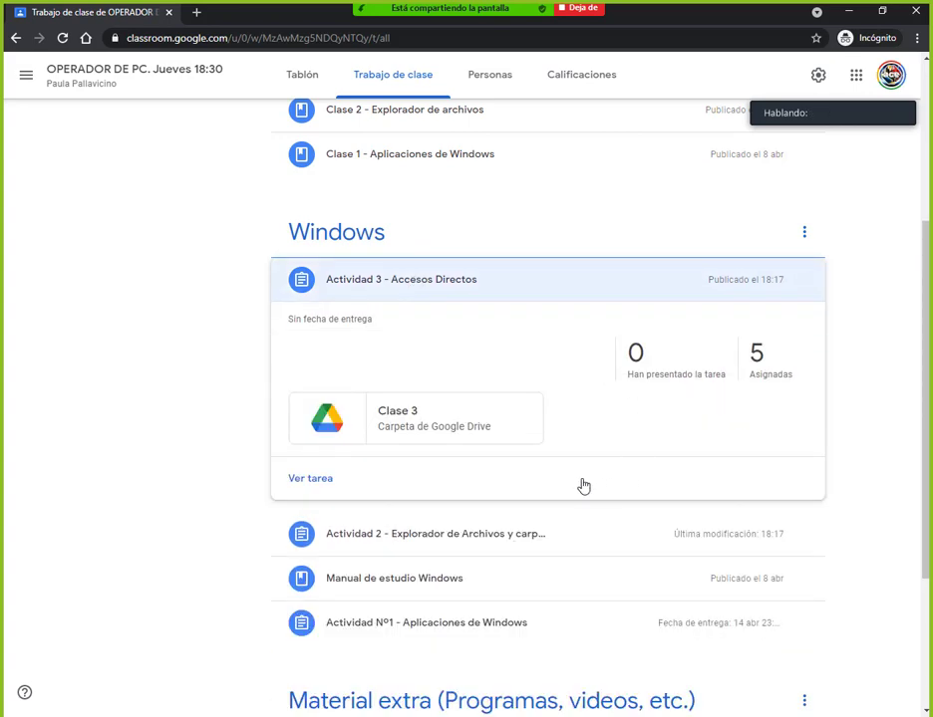
{"action": "left_click", "coordinate": [419, 414]}
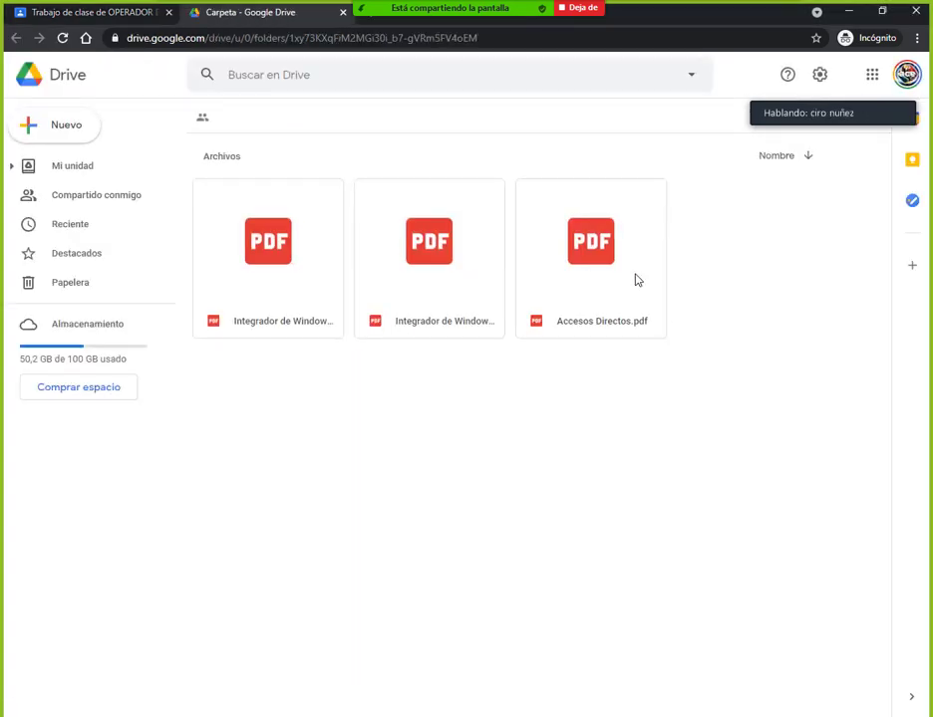
{"action": "right_click", "coordinate": [598, 236]}
{"action": "left_click", "coordinate": [577, 252]}
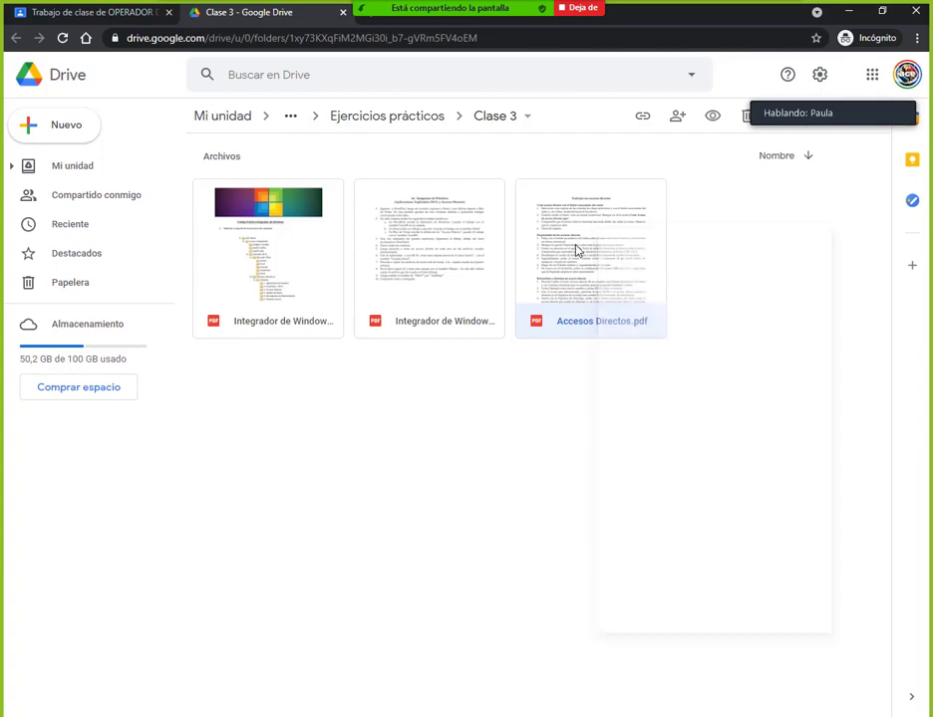
{"action": "double_click", "coordinate": [576, 251]}
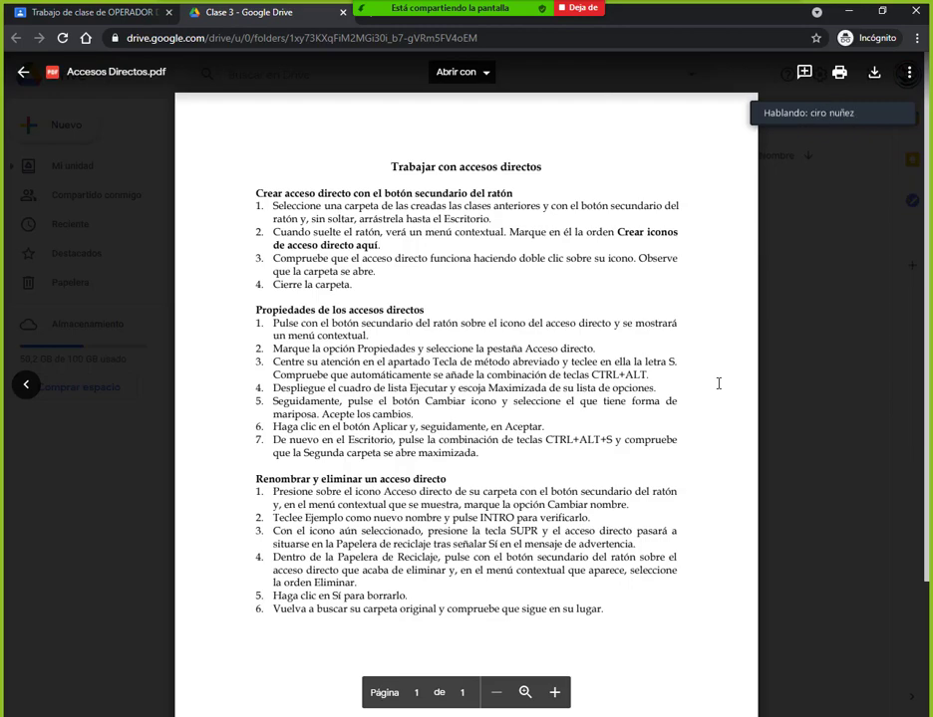
Switch to File Explorer and open the WINDOWS folder inside Documentos > OPERADOR DE PC
{"action": "key", "text": "super+e"}
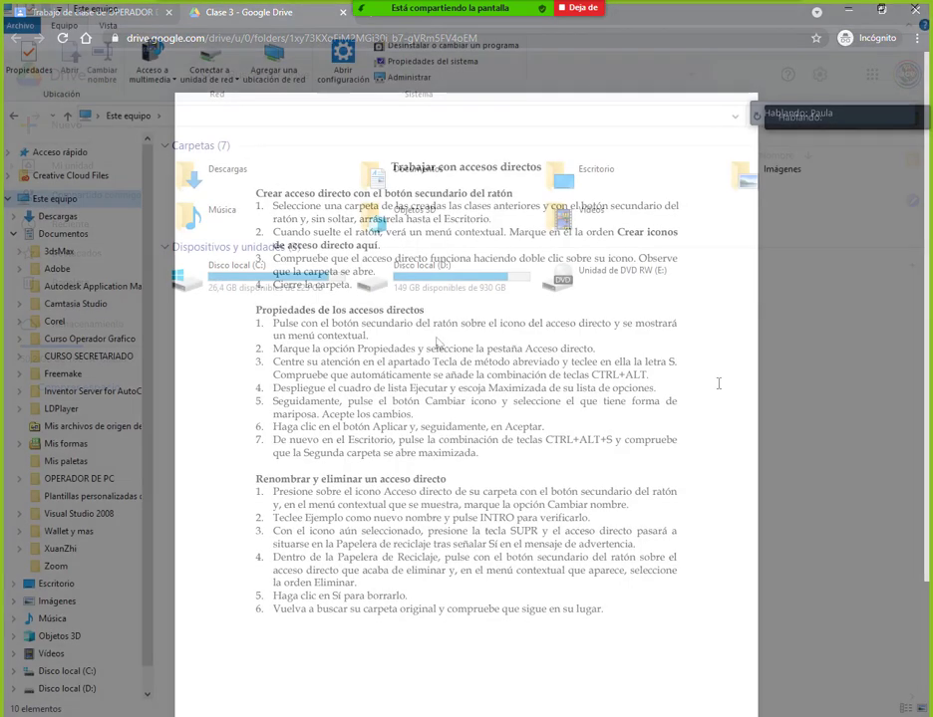
{"action": "left_click", "coordinate": [63, 233]}
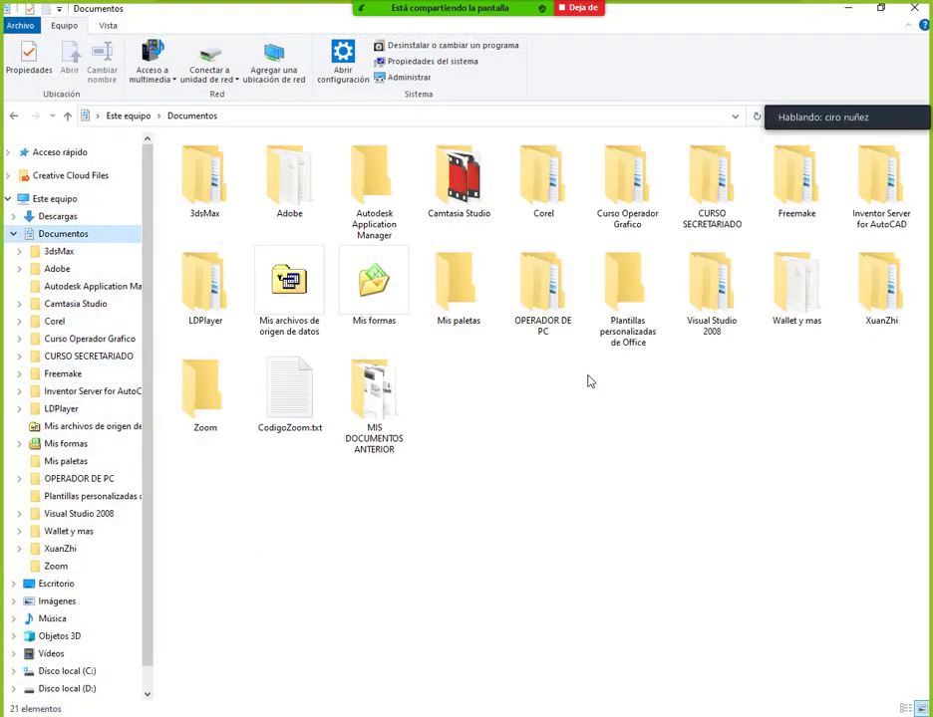
{"action": "double_click", "coordinate": [707, 196]}
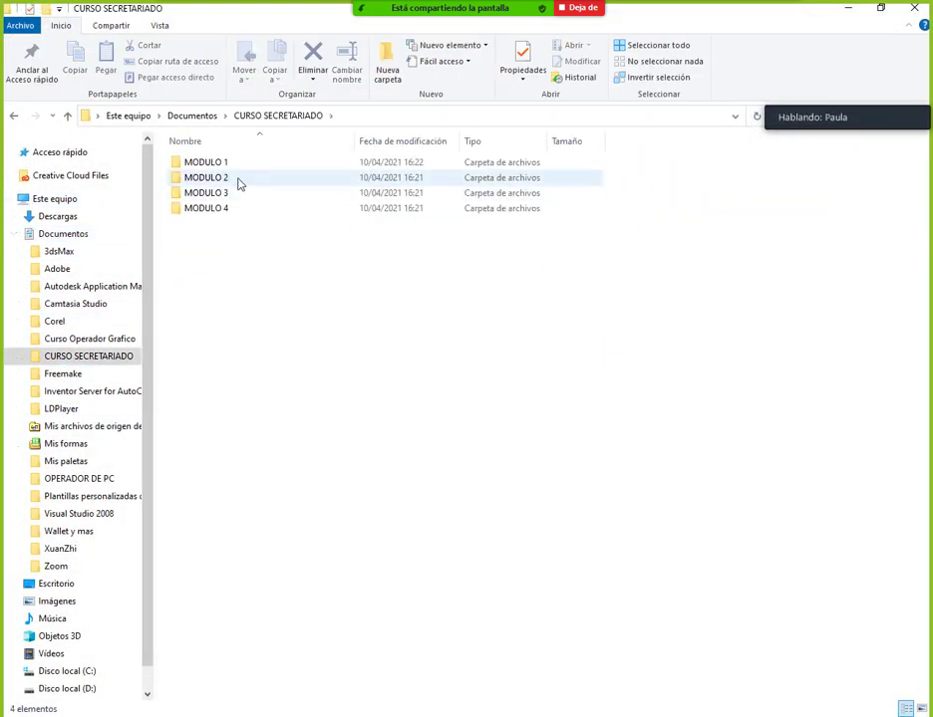
{"action": "left_click", "coordinate": [214, 117]}
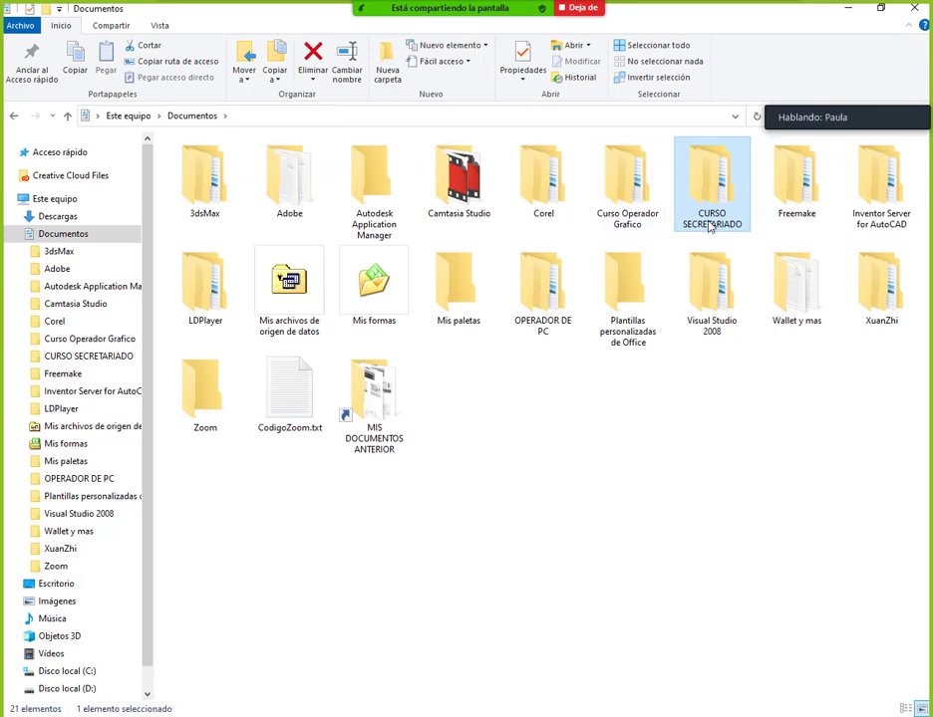
{"action": "double_click", "coordinate": [548, 299]}
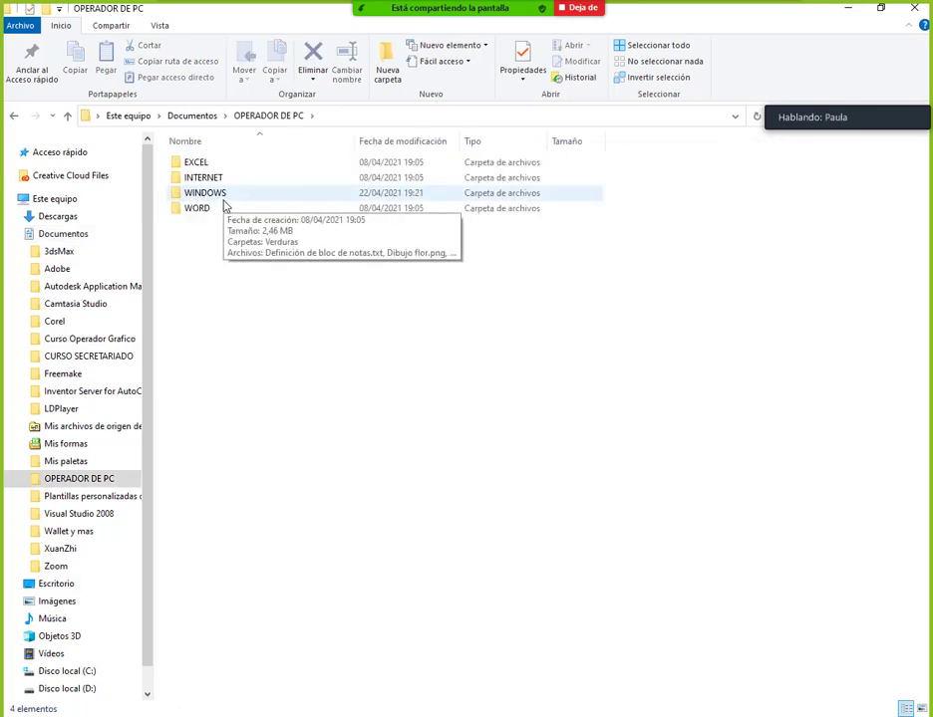
{"action": "double_click", "coordinate": [224, 197]}
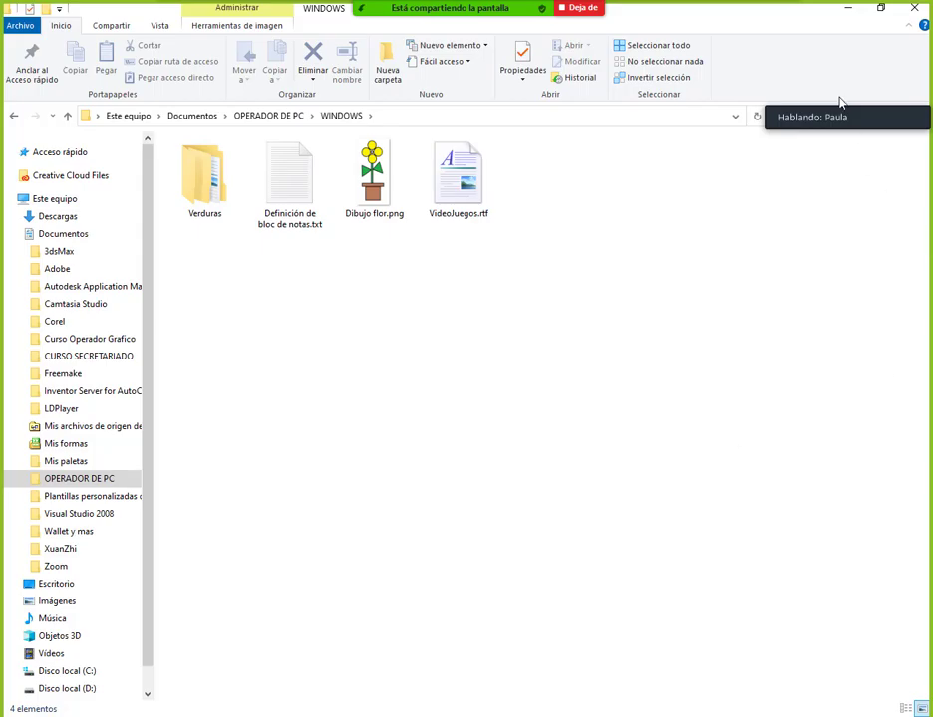
Show the desktop and examine the Word and Google Chrome shortcut icons
{"action": "left_click", "coordinate": [850, 12]}
{"action": "left_click", "coordinate": [850, 12]}
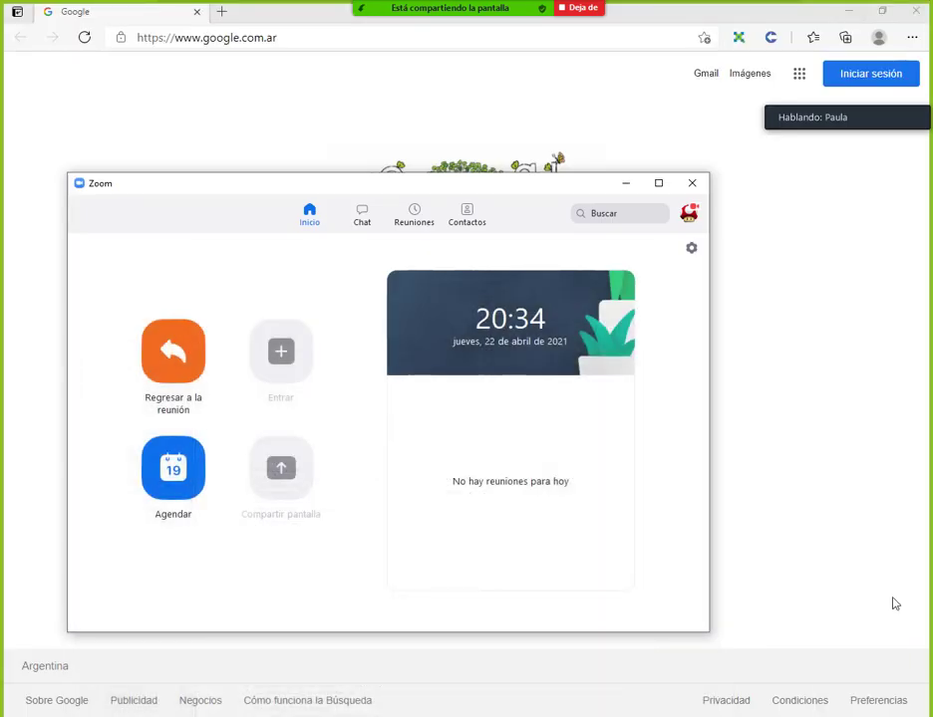
{"action": "key", "text": "super+d"}
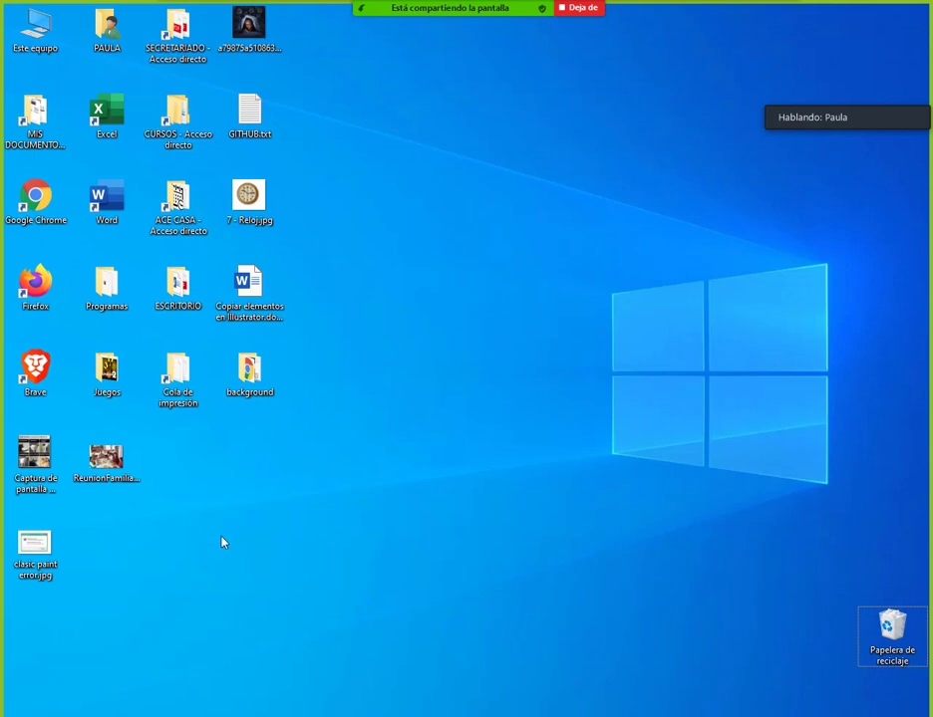
{"action": "left_click_drag", "start_coordinate": [110, 711], "coordinate": [419, 681]}
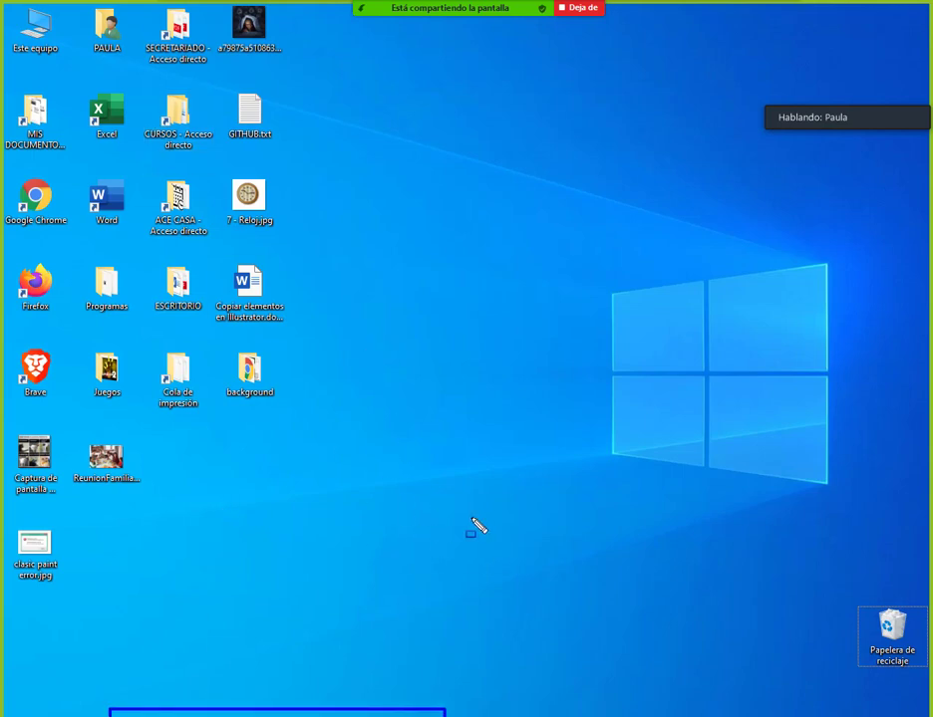
{"action": "left_click_drag", "start_coordinate": [477, 526], "coordinate": [439, 561]}
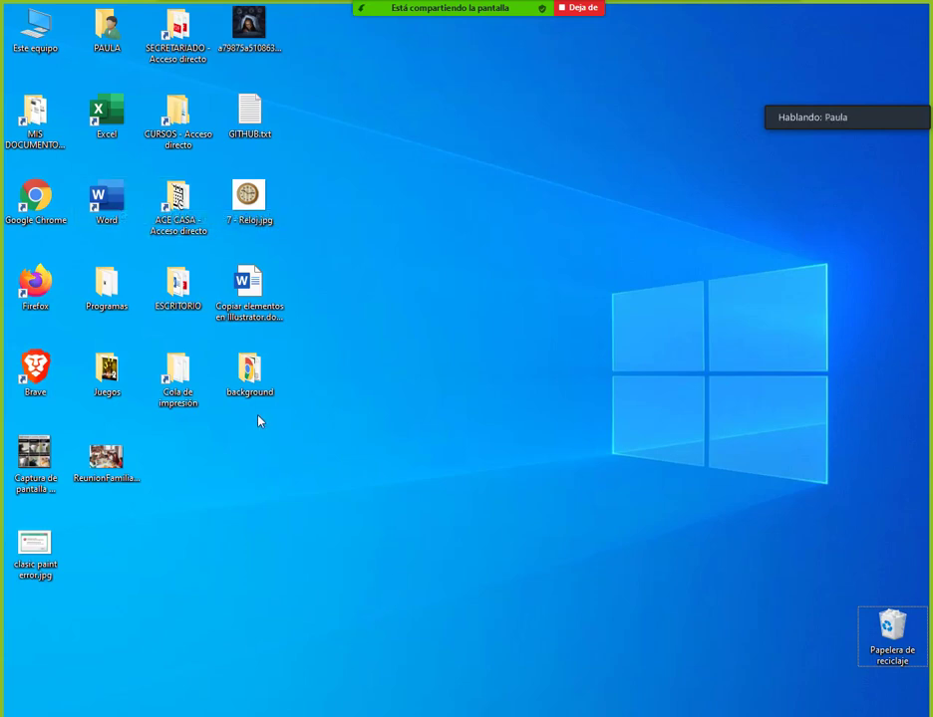
{"action": "left_click_drag", "start_coordinate": [71, 172], "coordinate": [138, 236]}
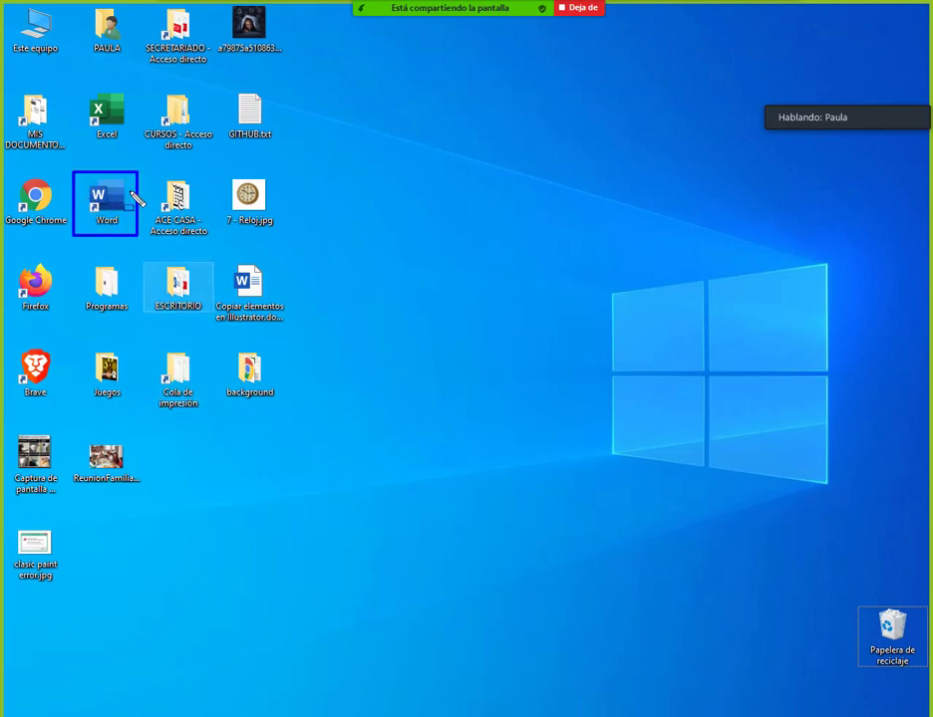
{"action": "left_click_drag", "start_coordinate": [5, 166], "coordinate": [72, 231]}
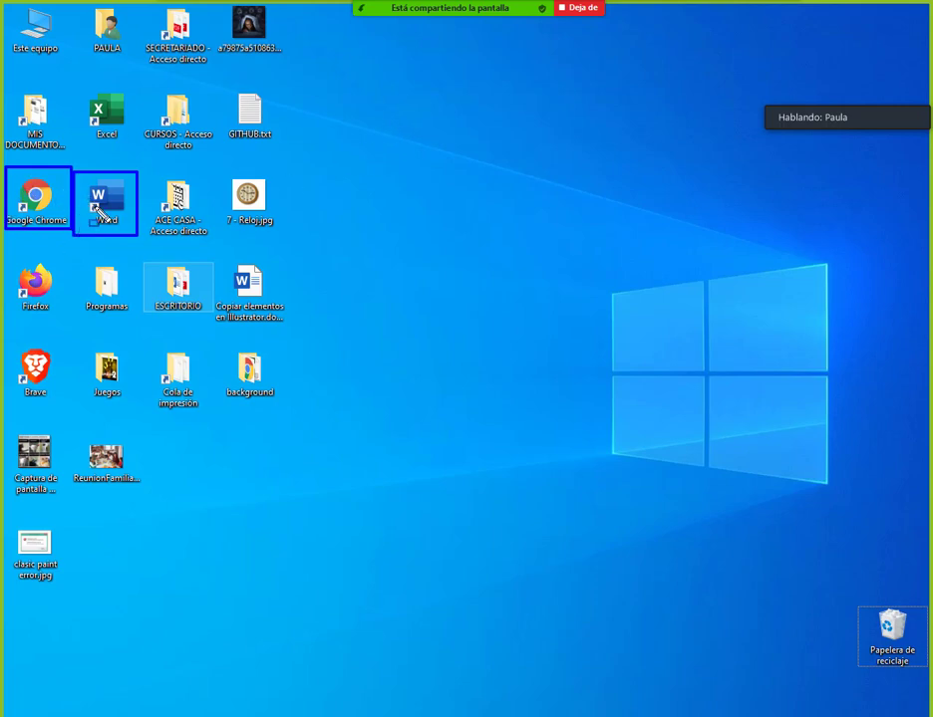
{"action": "left_click", "coordinate": [323, 246]}
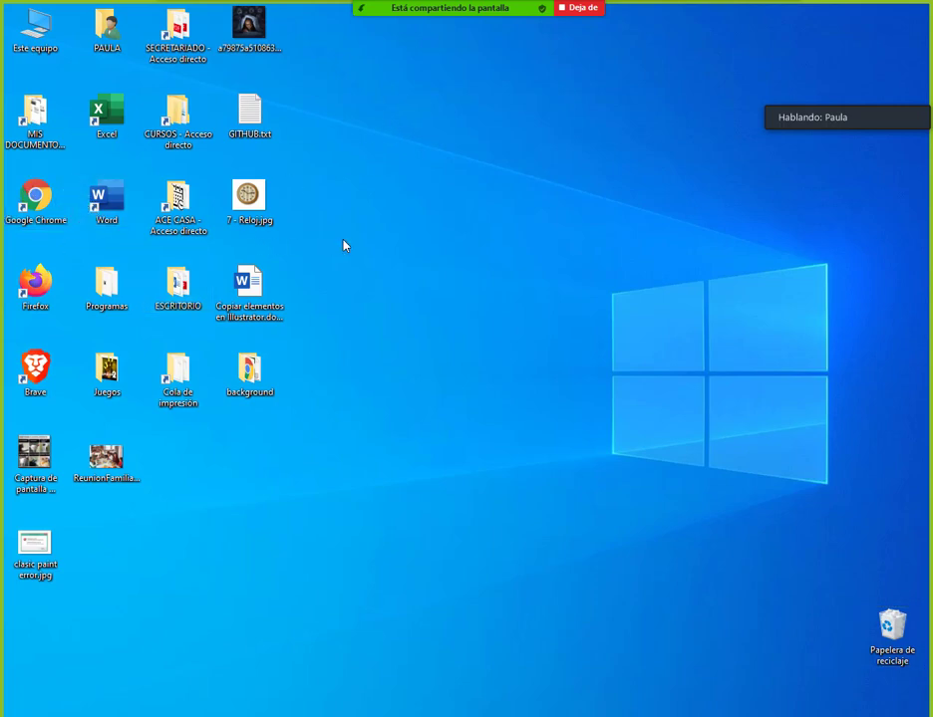
Locate chrome.exe in Archivos de programa > Google > Chrome > Application on drive C:, examine its path and close that window
{"action": "double_click", "coordinate": [50, 26]}
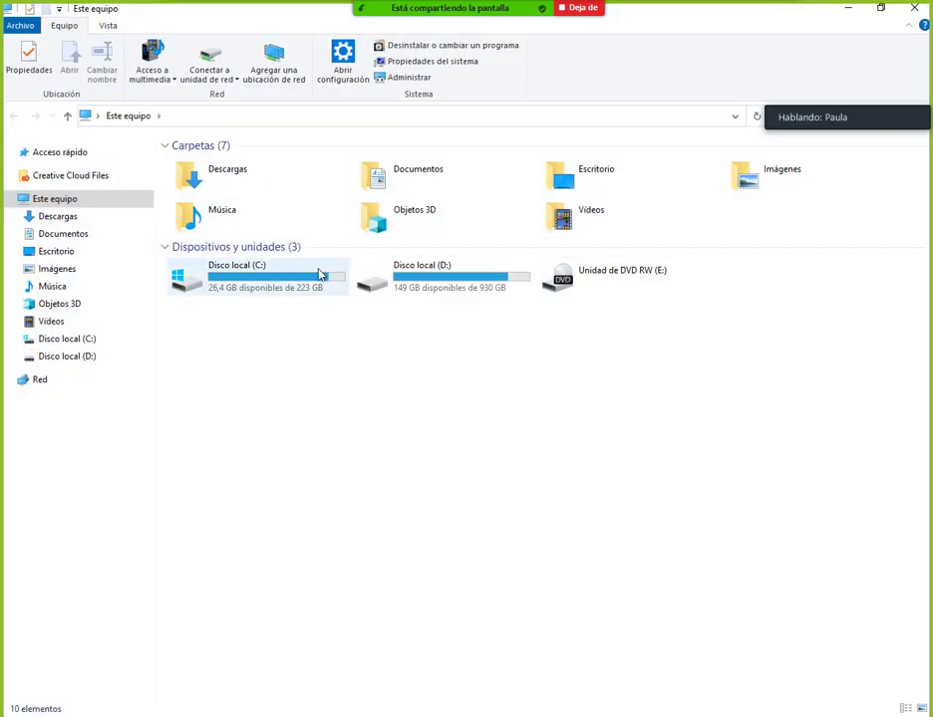
{"action": "double_click", "coordinate": [321, 274]}
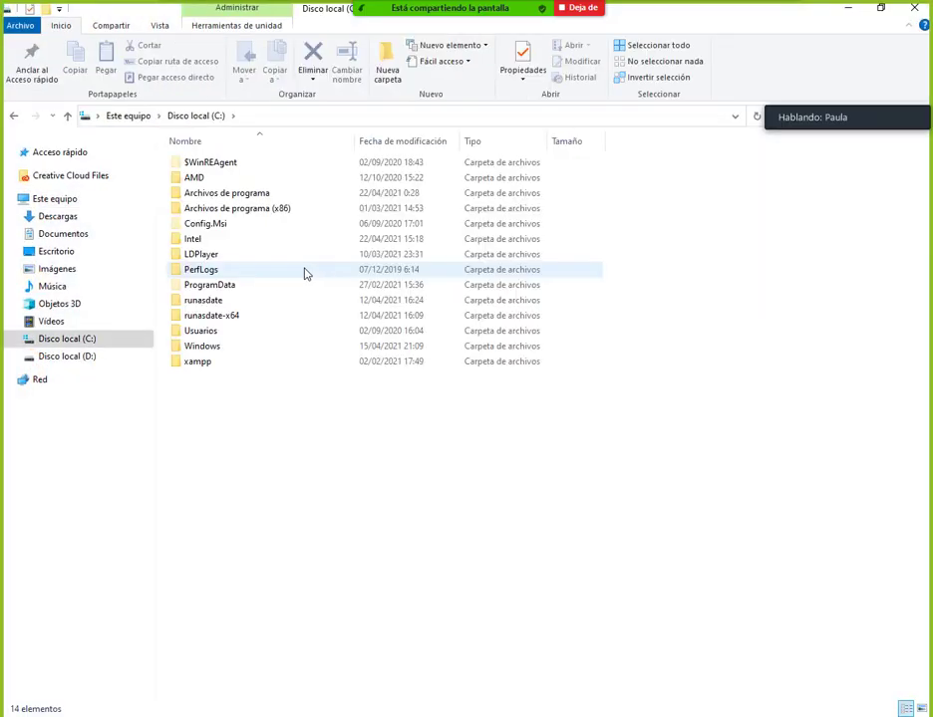
{"action": "double_click", "coordinate": [257, 196]}
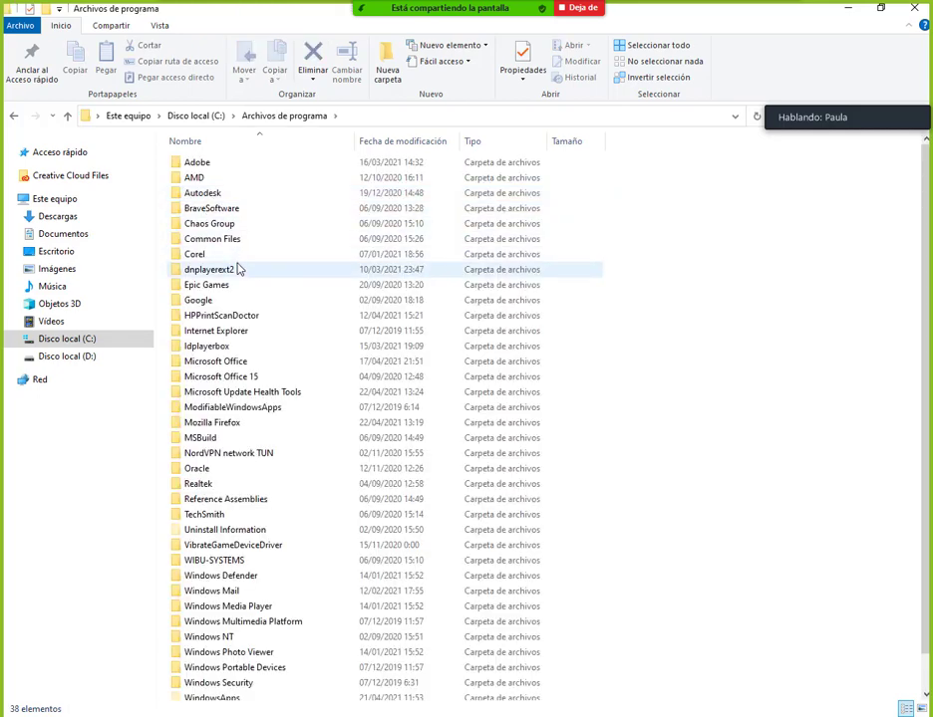
{"action": "double_click", "coordinate": [211, 300]}
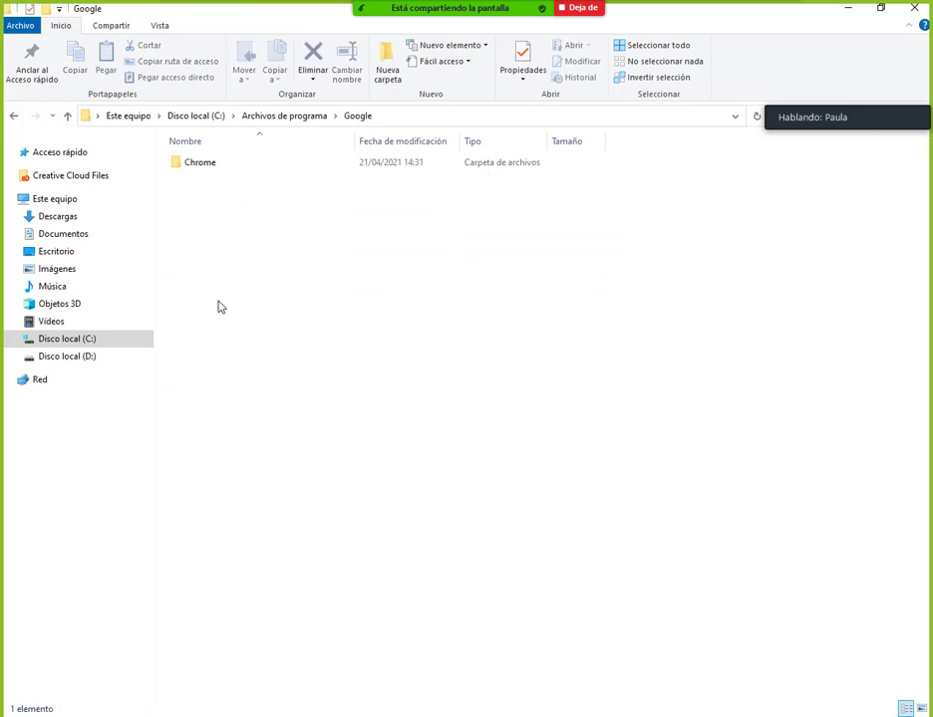
{"action": "double_click", "coordinate": [227, 164]}
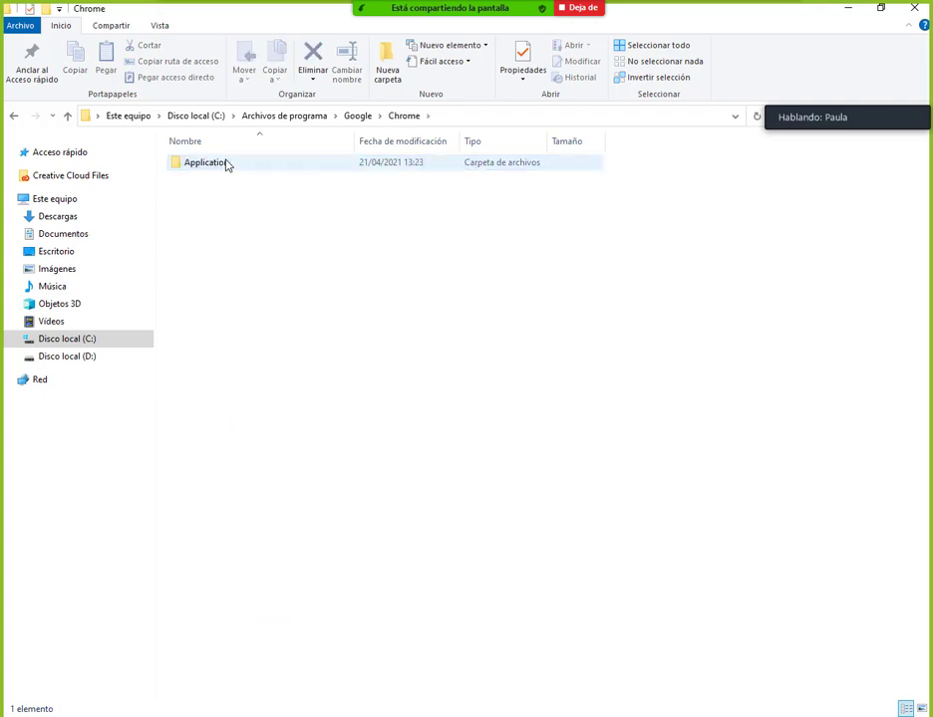
{"action": "double_click", "coordinate": [227, 164]}
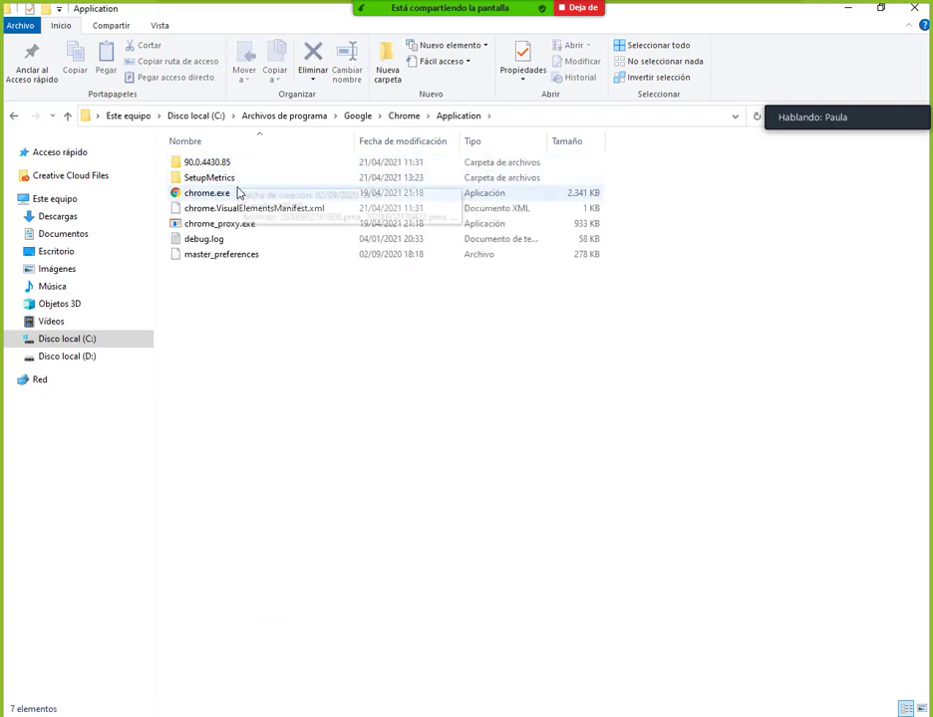
{"action": "left_click_drag", "start_coordinate": [162, 184], "coordinate": [242, 206]}
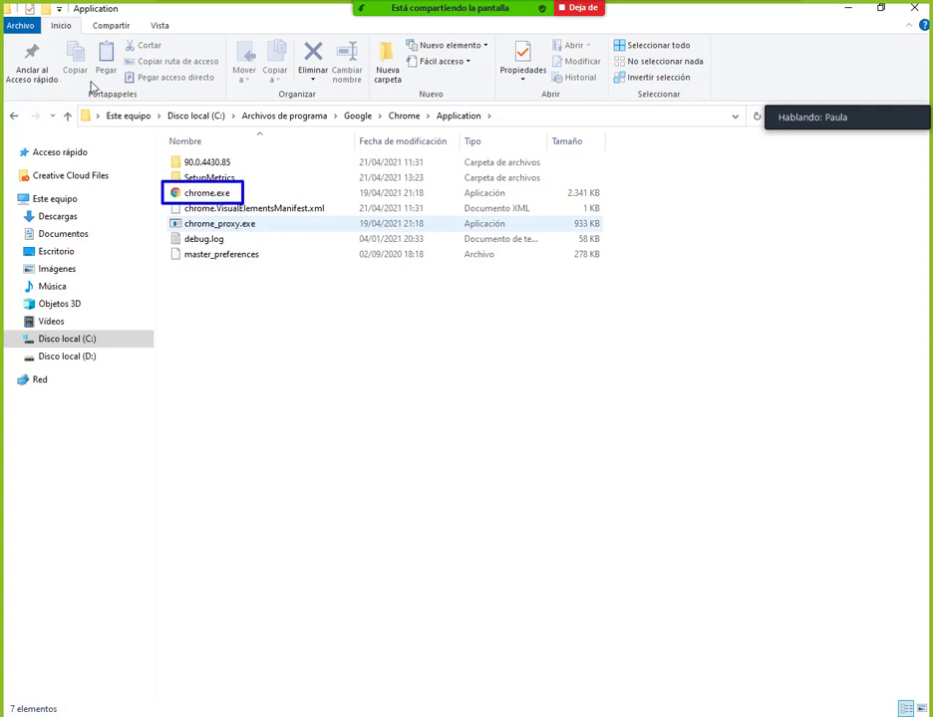
{"action": "mouse_move", "coordinate": [95, 104]}
{"action": "left_mouse_down"}
{"action": "mouse_move", "coordinate": [354, 130]}
{"action": "mouse_move", "coordinate": [499, 129]}
{"action": "left_mouse_up"}
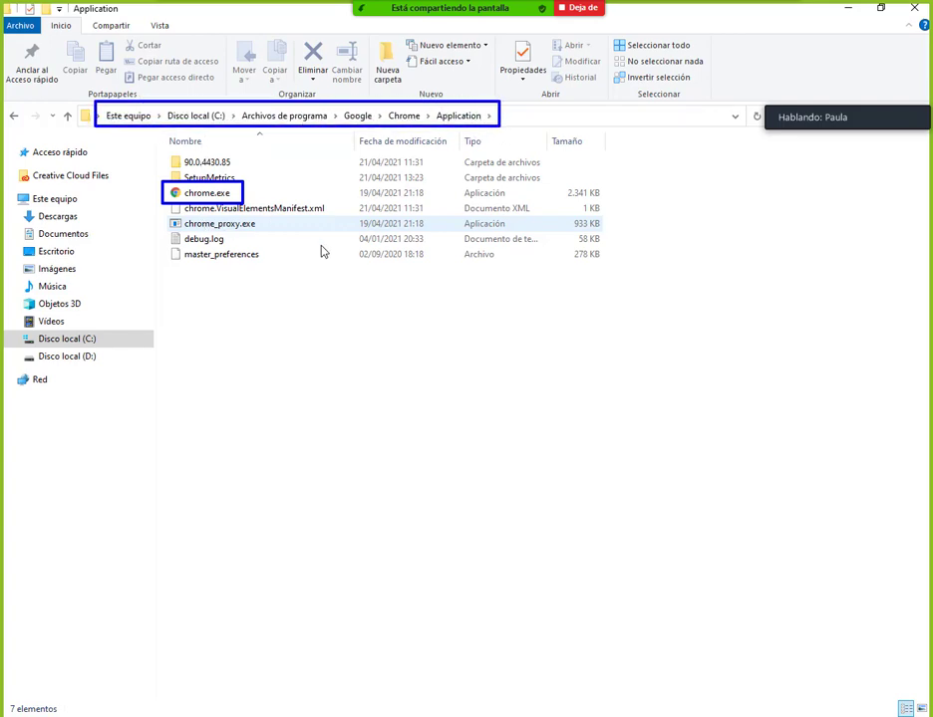
{"action": "left_click", "coordinate": [847, 8]}
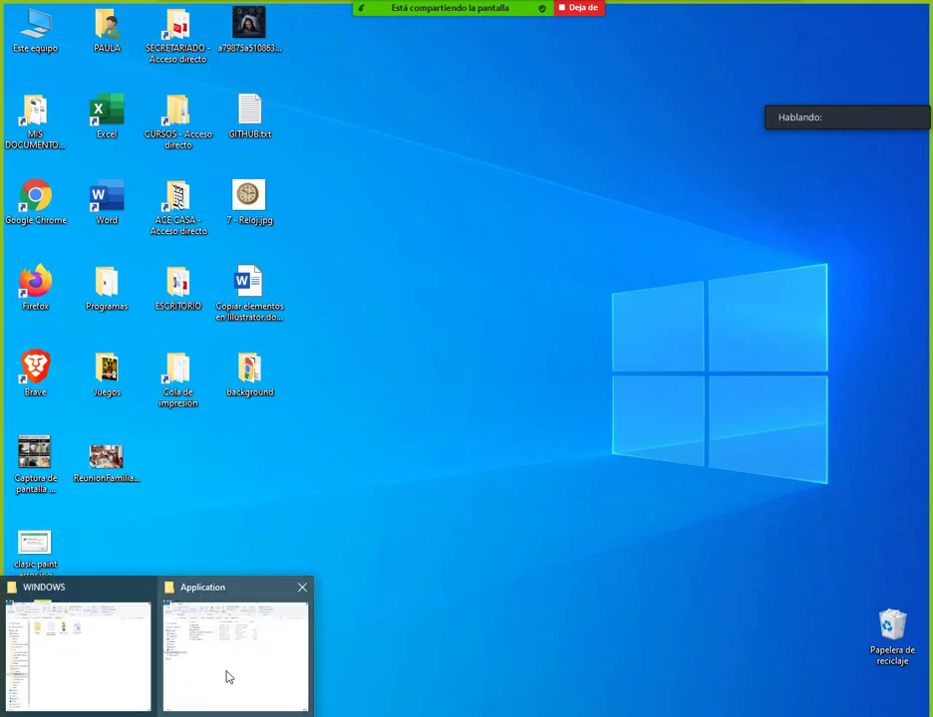
{"action": "left_click", "coordinate": [227, 676]}
{"action": "left_click", "coordinate": [915, 8]}
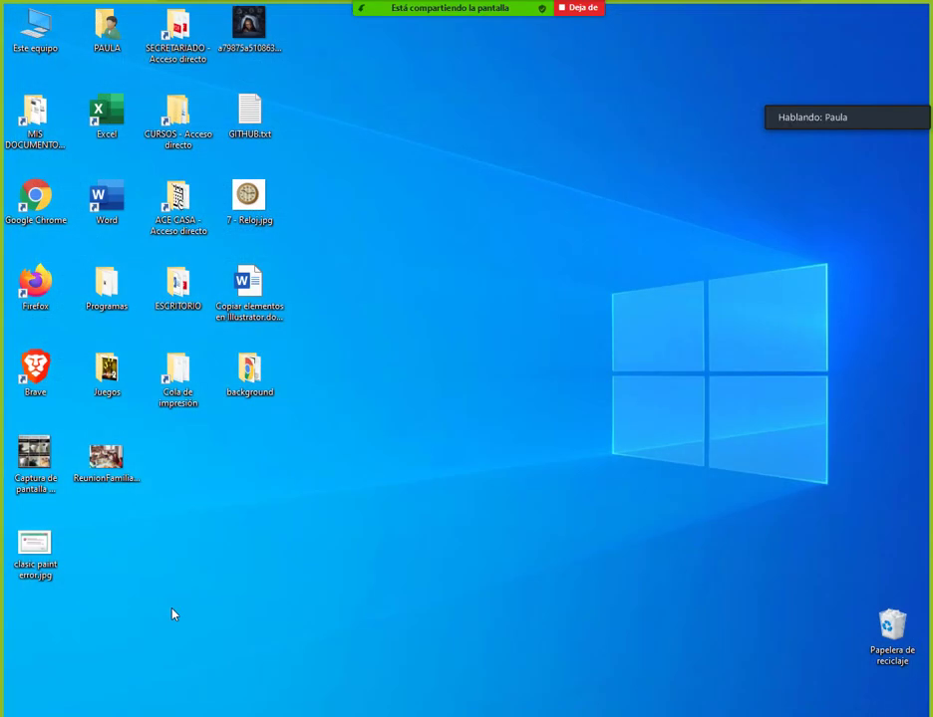
Return to the WINDOWS folder and send a shortcut of VideoJuegos.rtf to the desktop
{"action": "left_click", "coordinate": [144, 696]}
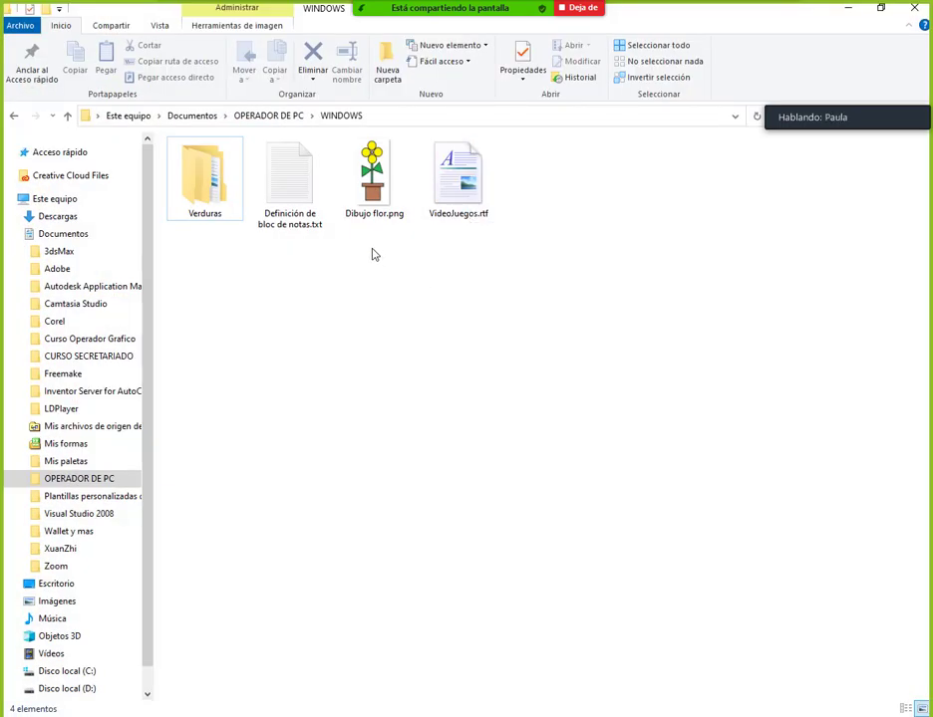
{"action": "mouse_move", "coordinate": [456, 210]}
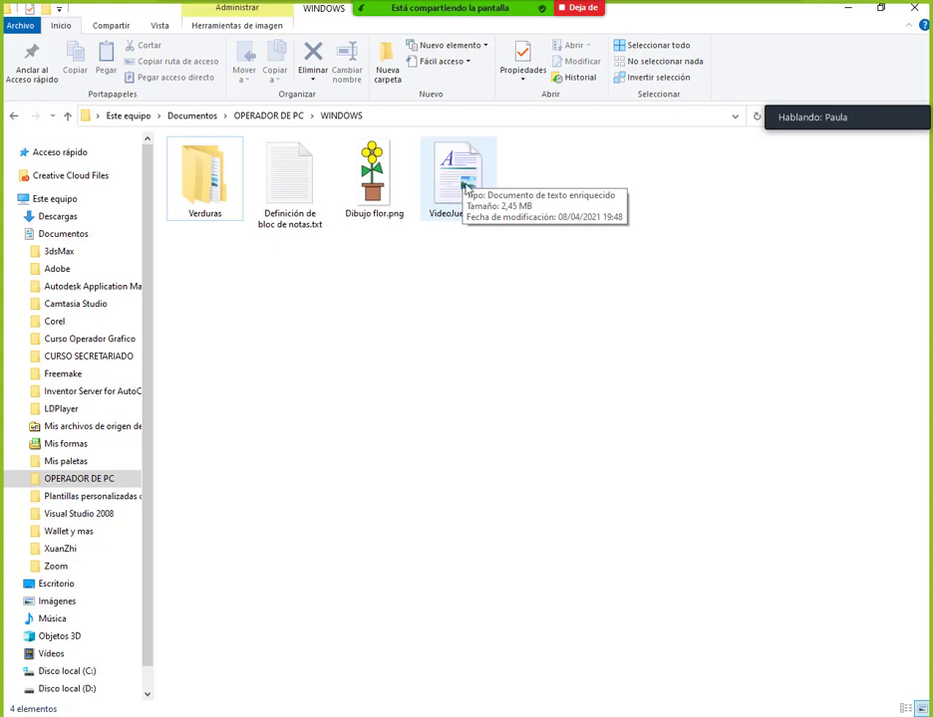
{"action": "right_click", "coordinate": [473, 186]}
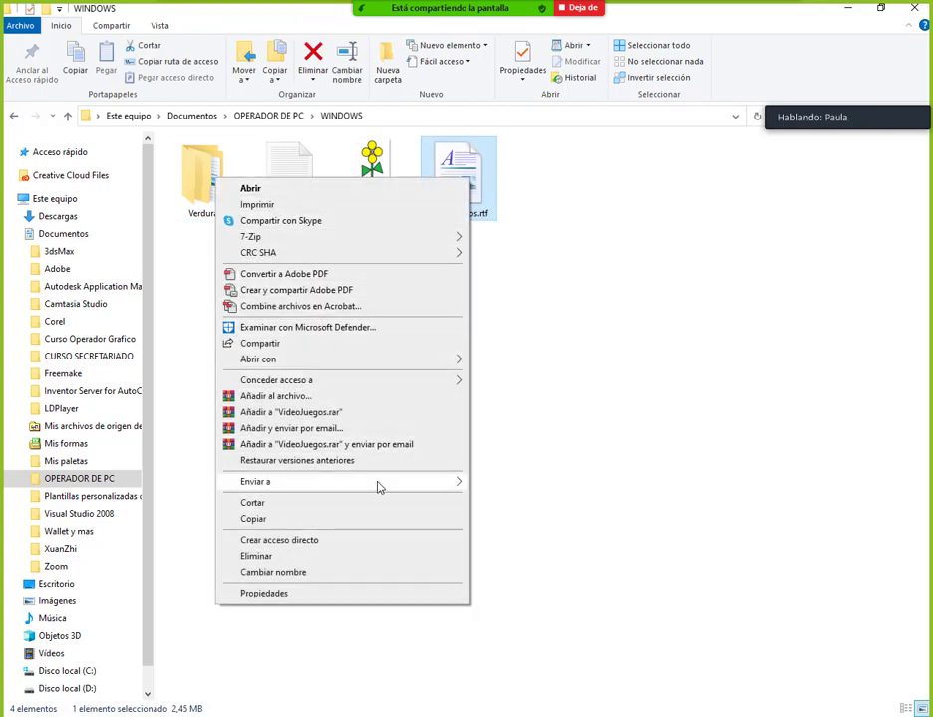
{"action": "mouse_move", "coordinate": [376, 486]}
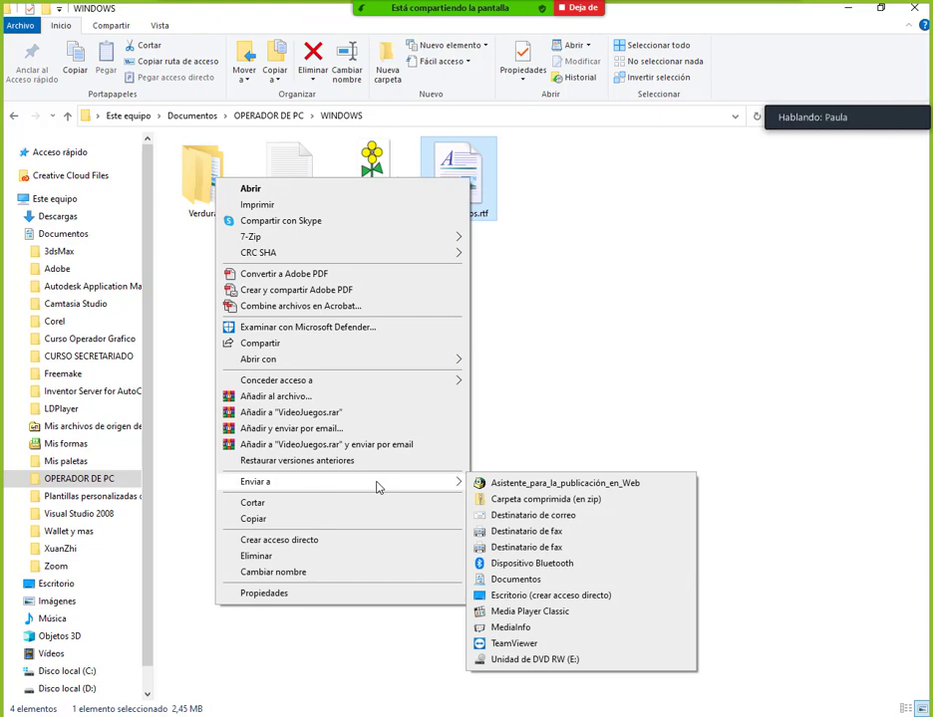
{"action": "left_click", "coordinate": [591, 596]}
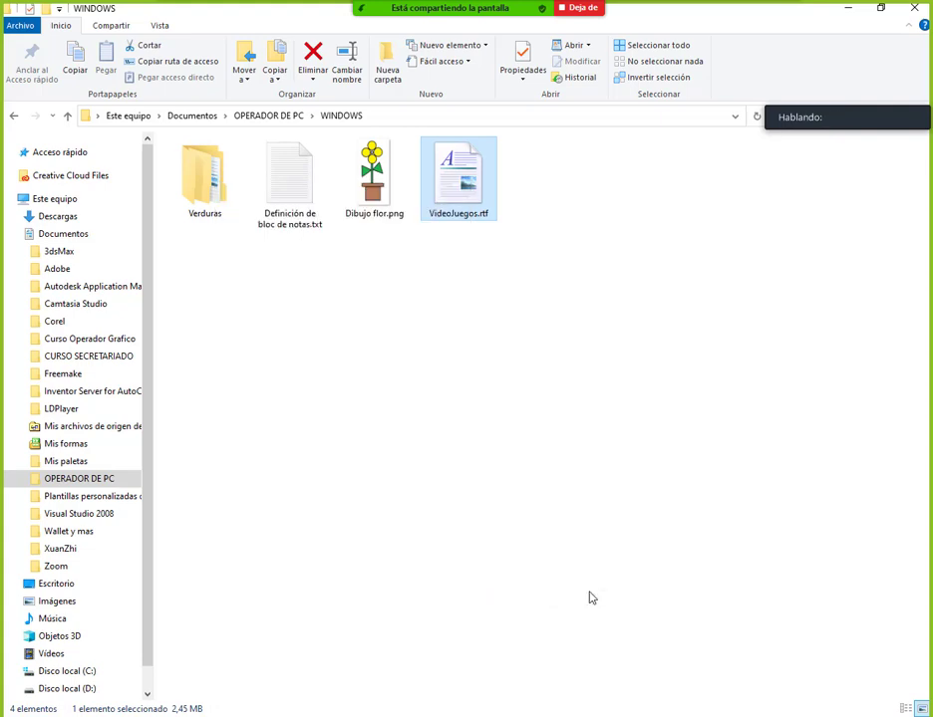
Minimise the WINDOWS folder window and examine the VideoJuegos.rtf shortcut on the desktop
{"action": "left_click", "coordinate": [853, 15]}
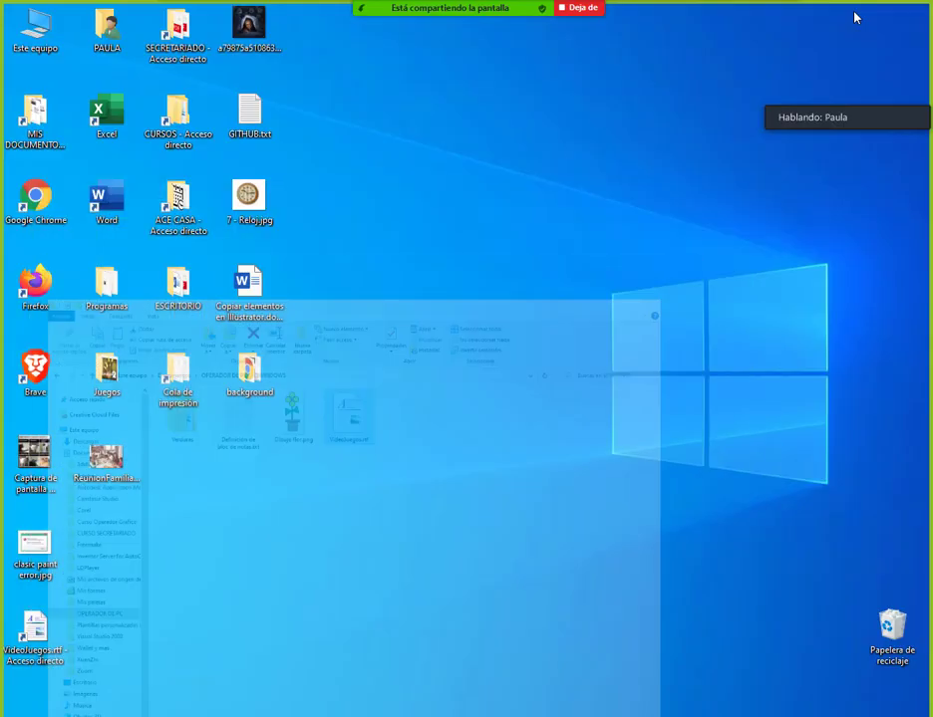
{"action": "left_click_drag", "start_coordinate": [69, 580], "coordinate": [3, 684]}
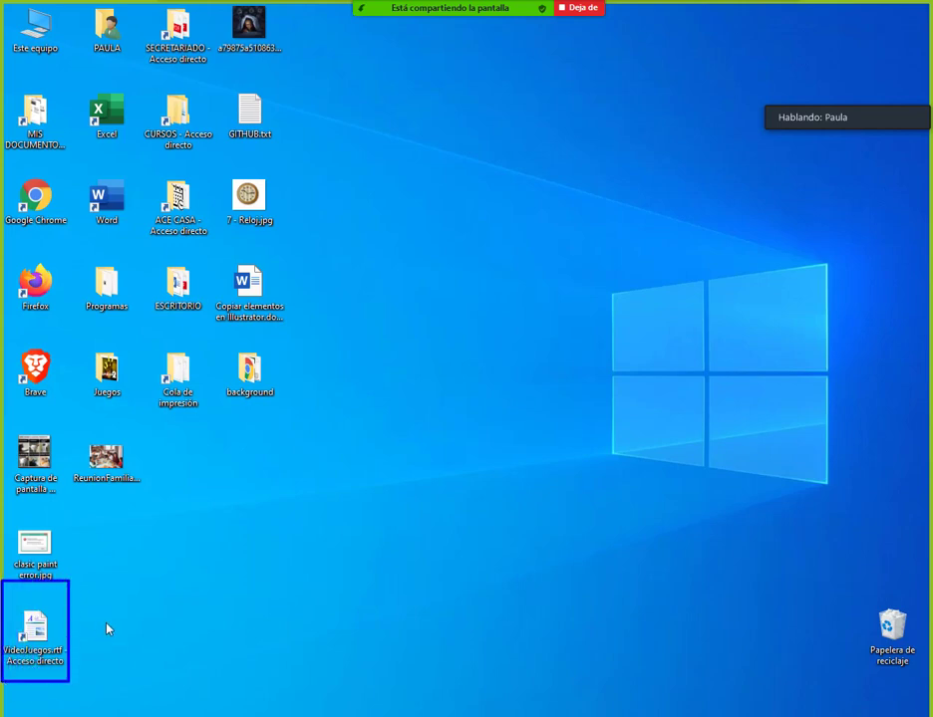
{"action": "left_click_drag", "start_coordinate": [63, 630], "coordinate": [195, 468]}
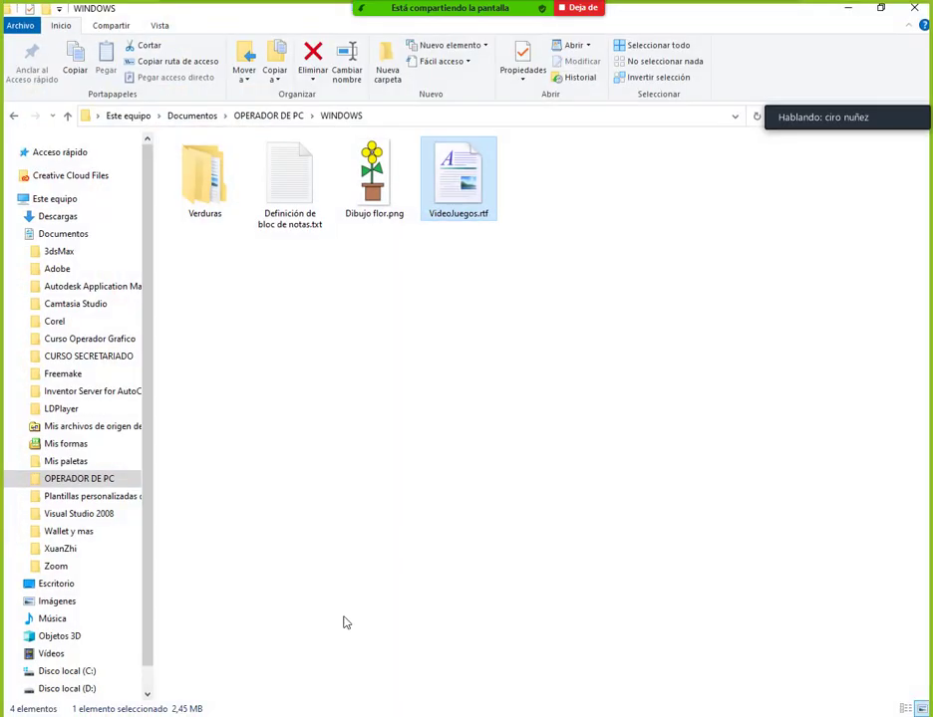
Restore down the WINDOWS folder window, move it aside, and create a shortcut of the Verduras folder on the desktop
{"action": "left_click", "coordinate": [627, 271]}
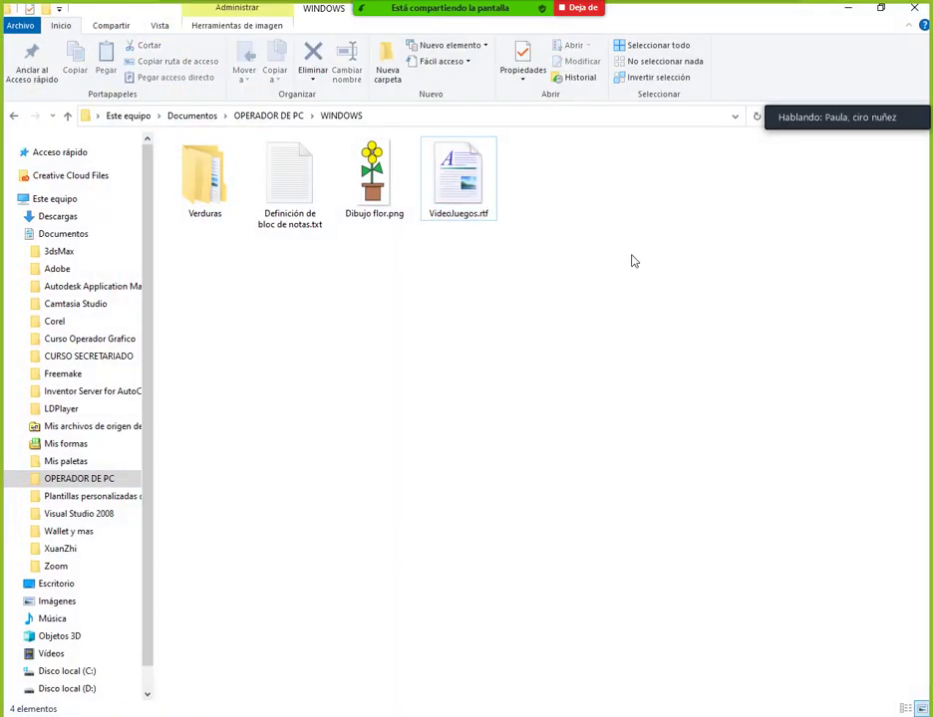
{"action": "left_click", "coordinate": [883, 10]}
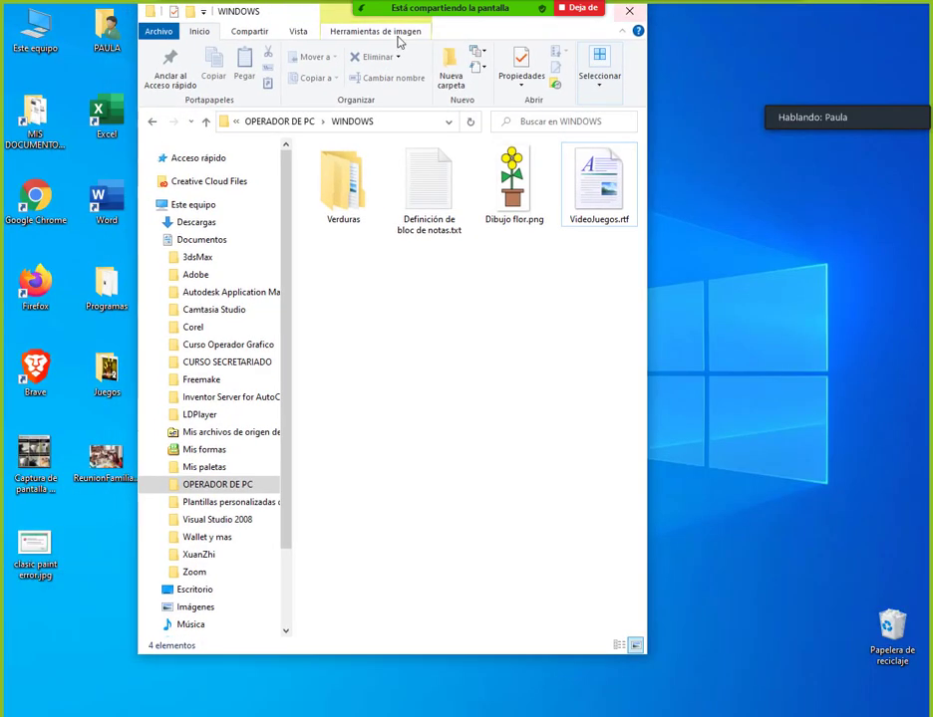
{"action": "left_click_drag", "start_coordinate": [311, 19], "coordinate": [218, 74]}
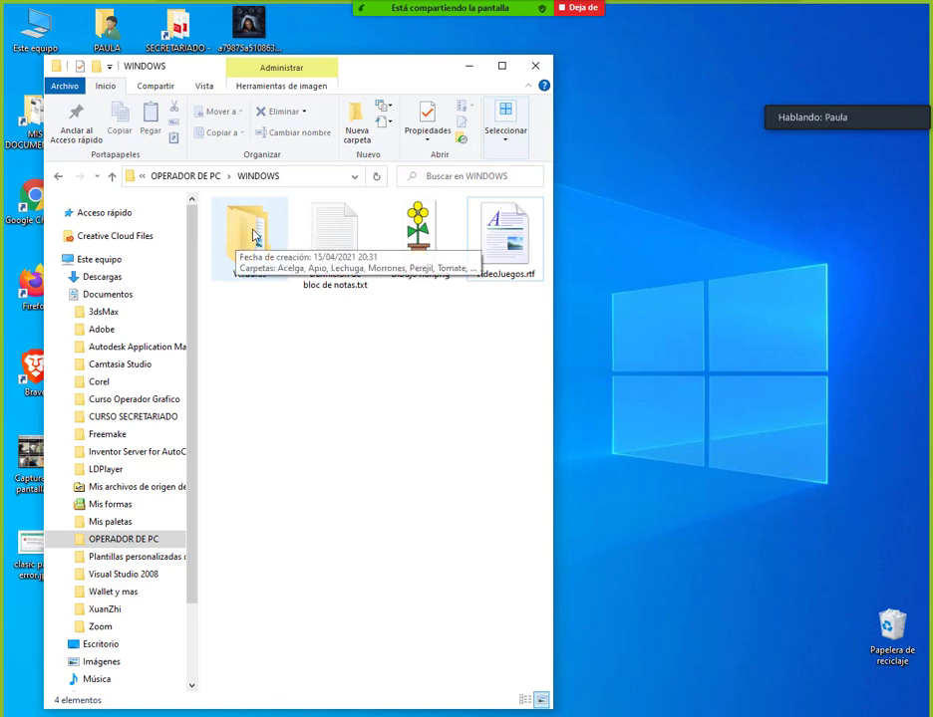
{"action": "left_click_drag", "start_coordinate": [267, 275], "coordinate": [643, 225]}
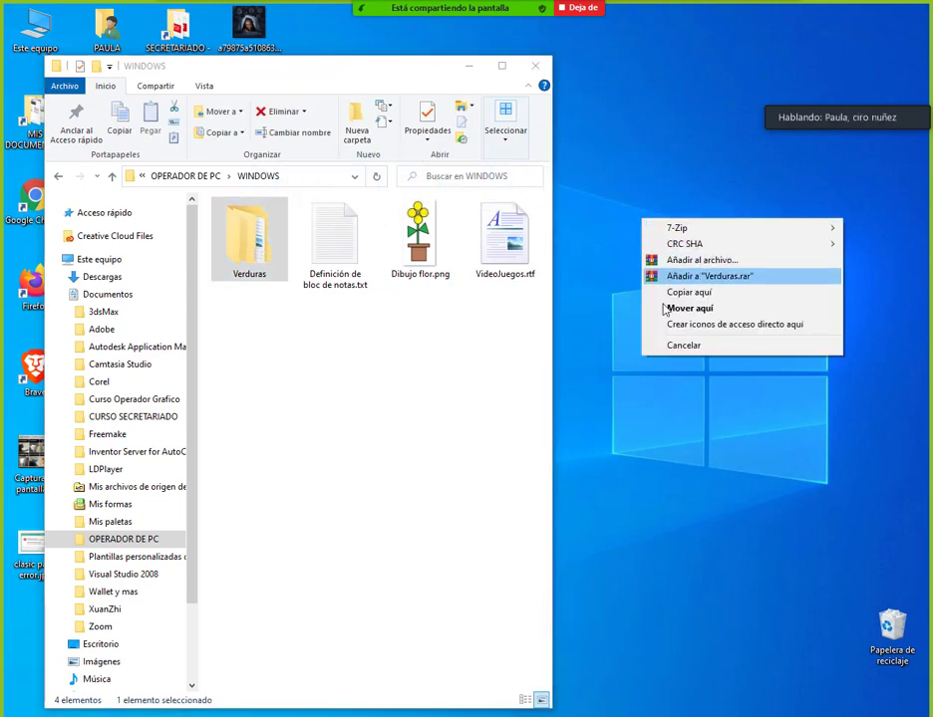
{"action": "left_click", "coordinate": [763, 325]}
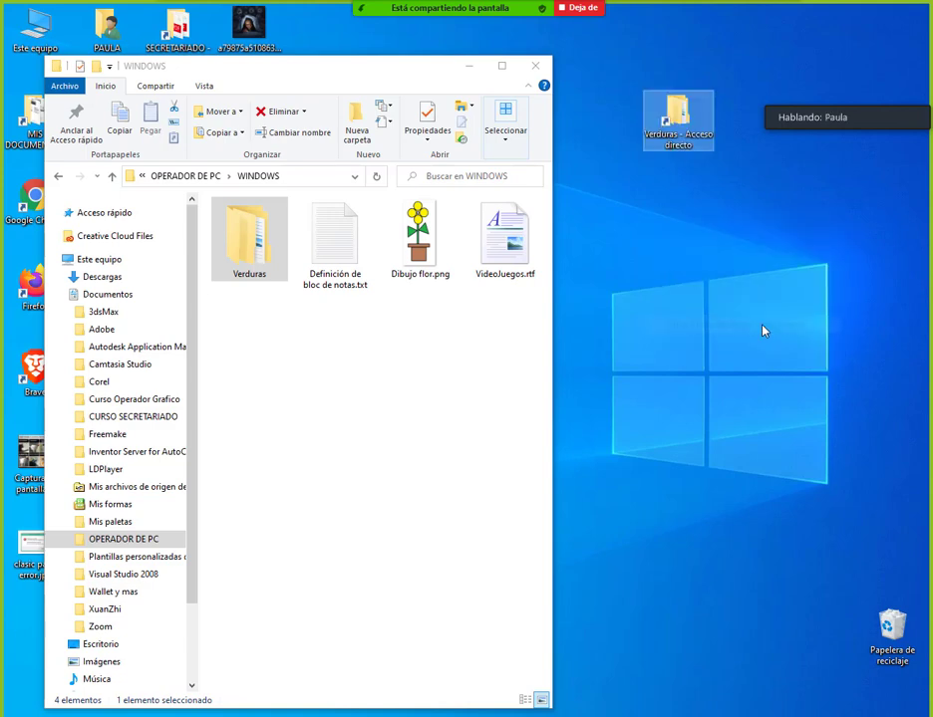
Close the WINDOWS folder window and place the Verduras shortcut beside the VideoJuegos.rtf shortcut on the desktop
{"action": "left_click", "coordinate": [536, 66]}
{"action": "left_click_drag", "start_coordinate": [646, 112], "coordinate": [306, 486]}
{"action": "left_click", "coordinate": [306, 486]}
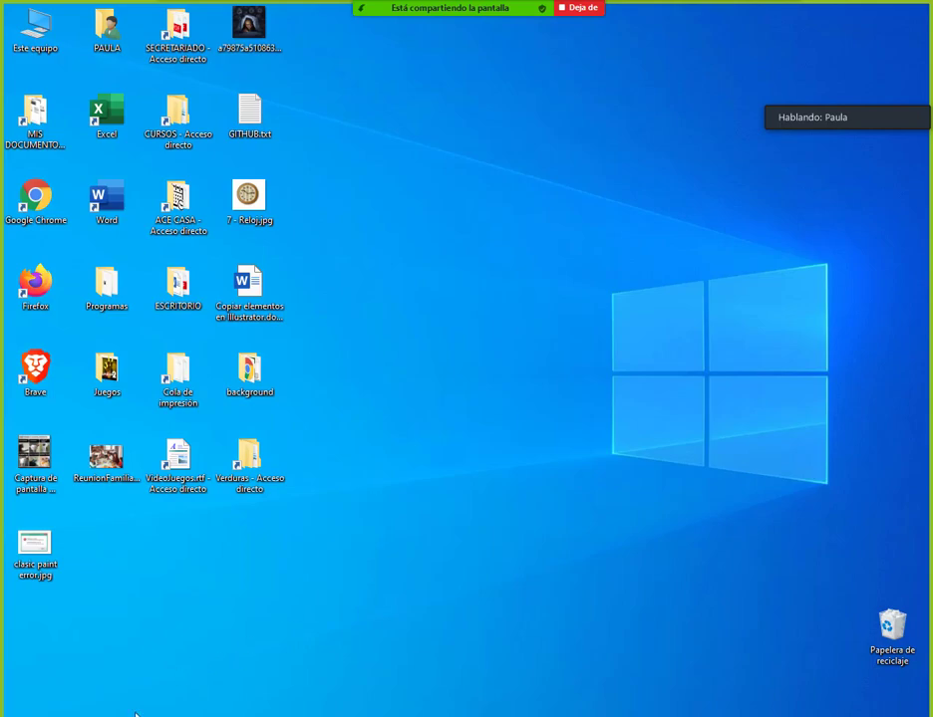
In Documentos > OPERADOR DE PC > WINDOWS, create a shortcut of Definición de bloc de notas.txt in the same folder
{"action": "key", "text": "super+e"}
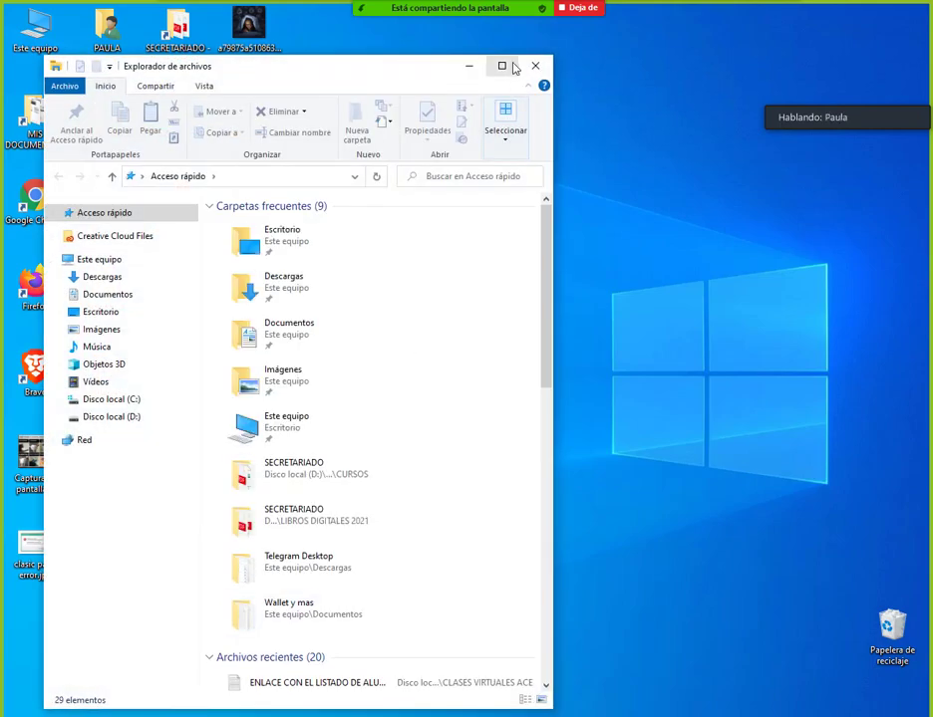
{"action": "left_click", "coordinate": [501, 65]}
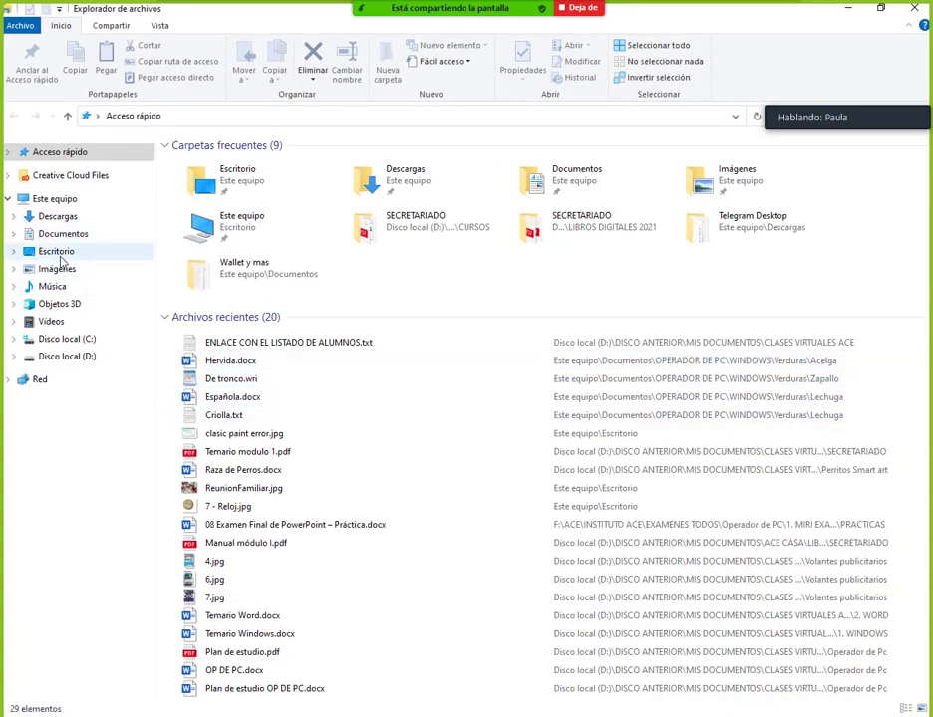
{"action": "left_click", "coordinate": [97, 234]}
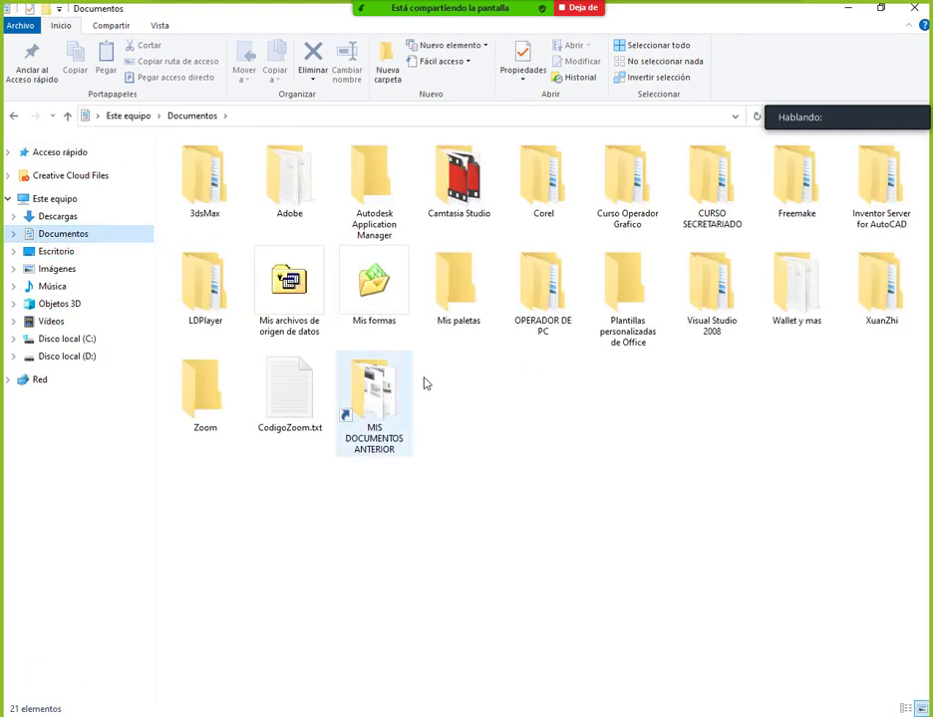
{"action": "double_click", "coordinate": [543, 289]}
{"action": "double_click", "coordinate": [214, 192]}
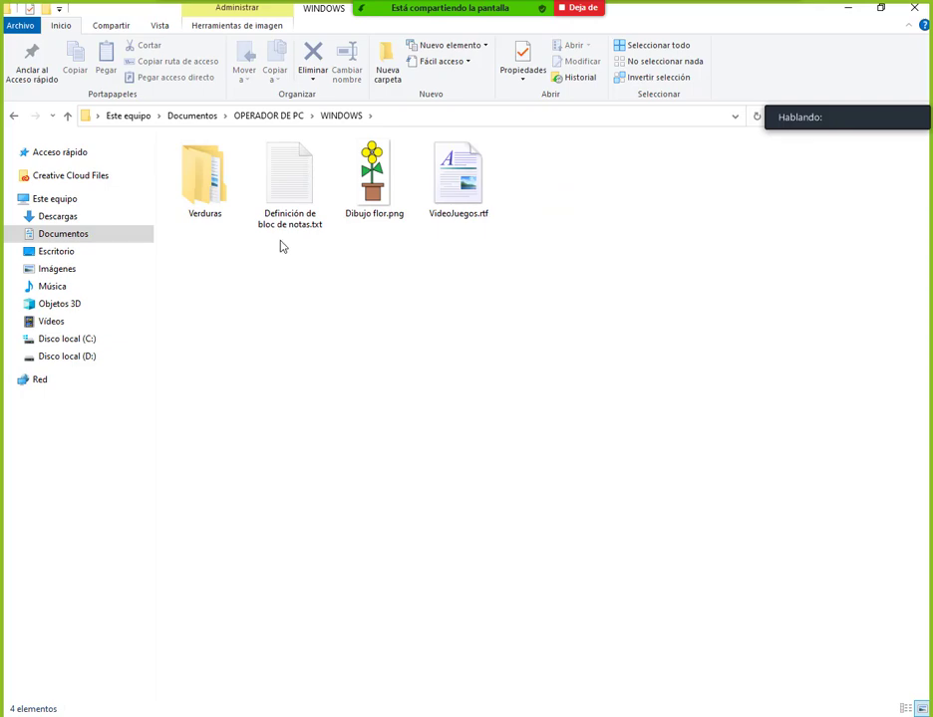
{"action": "right_click", "coordinate": [271, 201]}
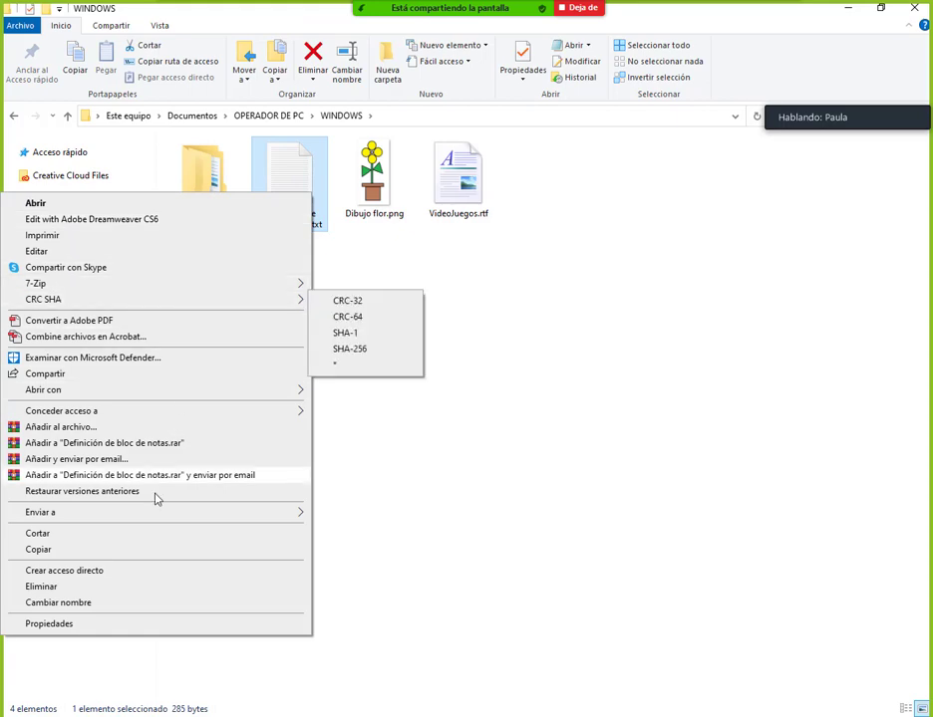
{"action": "left_click", "coordinate": [132, 576]}
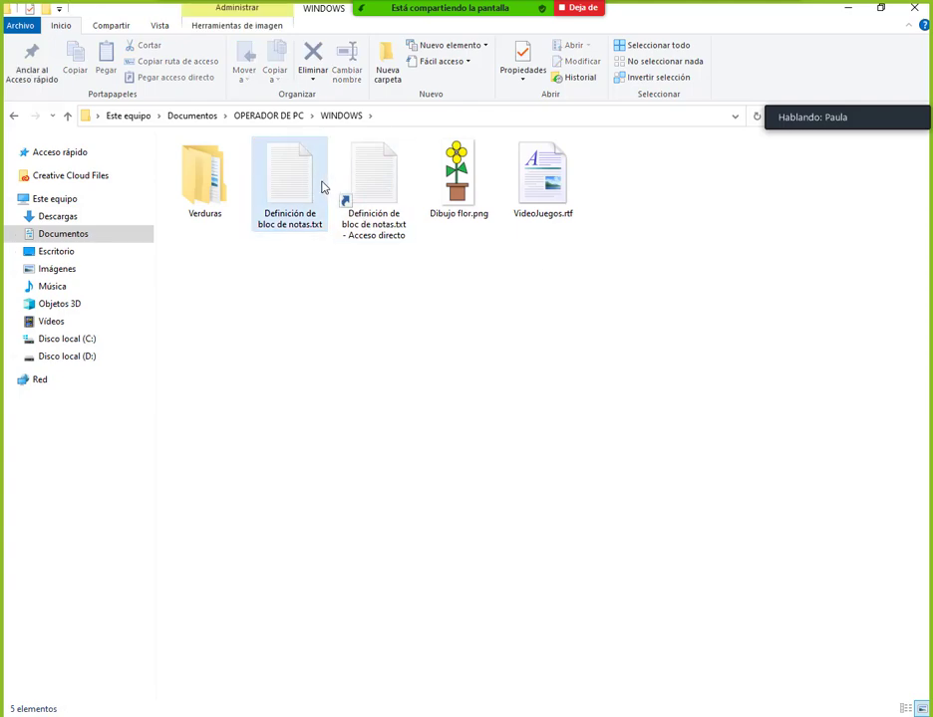
Cut the Definición de bloc de notas.txt shortcut from the WINDOWS folder and paste it on the desktop
{"action": "left_click", "coordinate": [368, 187]}
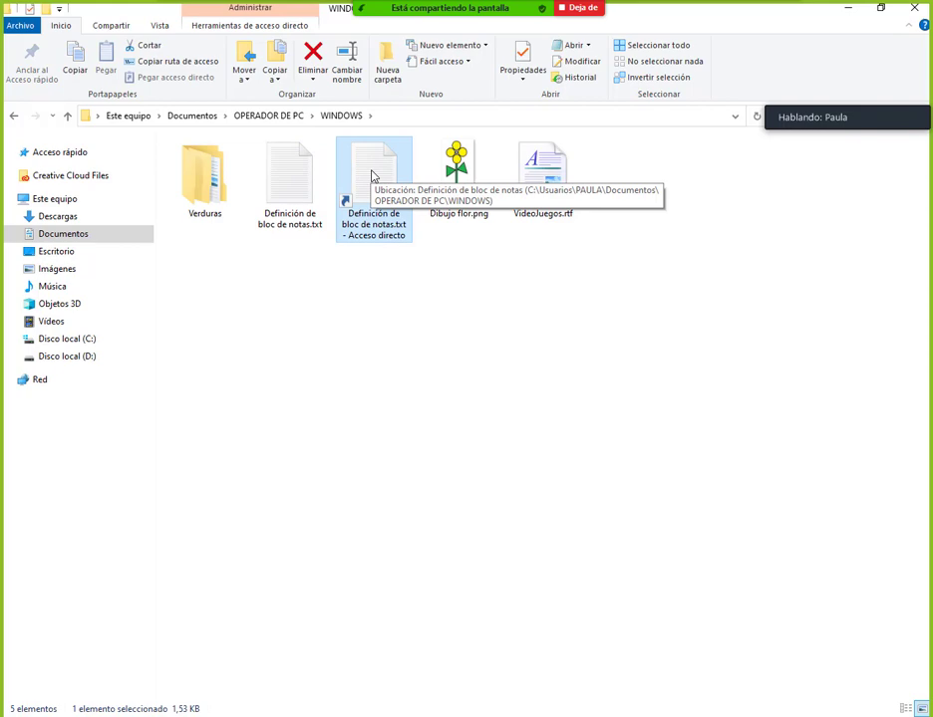
{"action": "right_click", "coordinate": [372, 176]}
{"action": "left_click", "coordinate": [139, 498]}
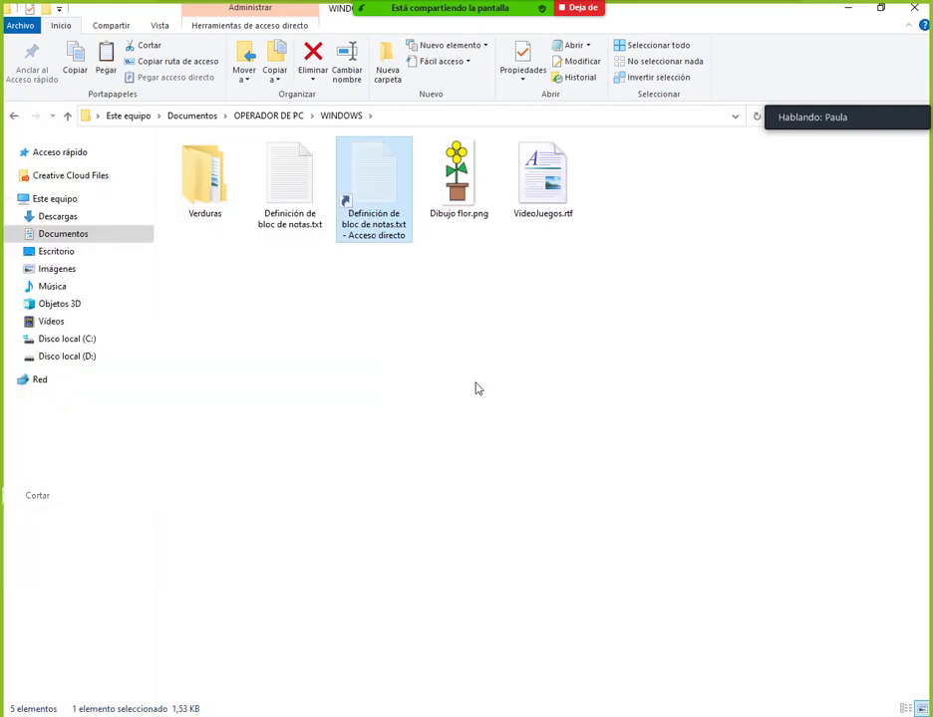
{"action": "left_click", "coordinate": [847, 8]}
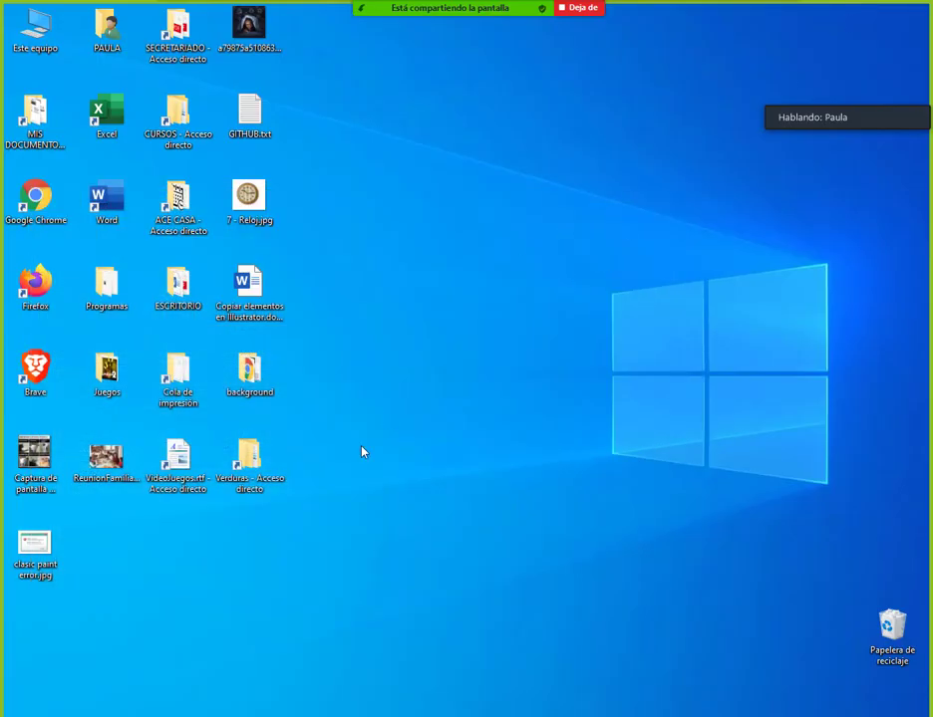
{"action": "right_click", "coordinate": [211, 555]}
{"action": "left_click", "coordinate": [135, 453]}
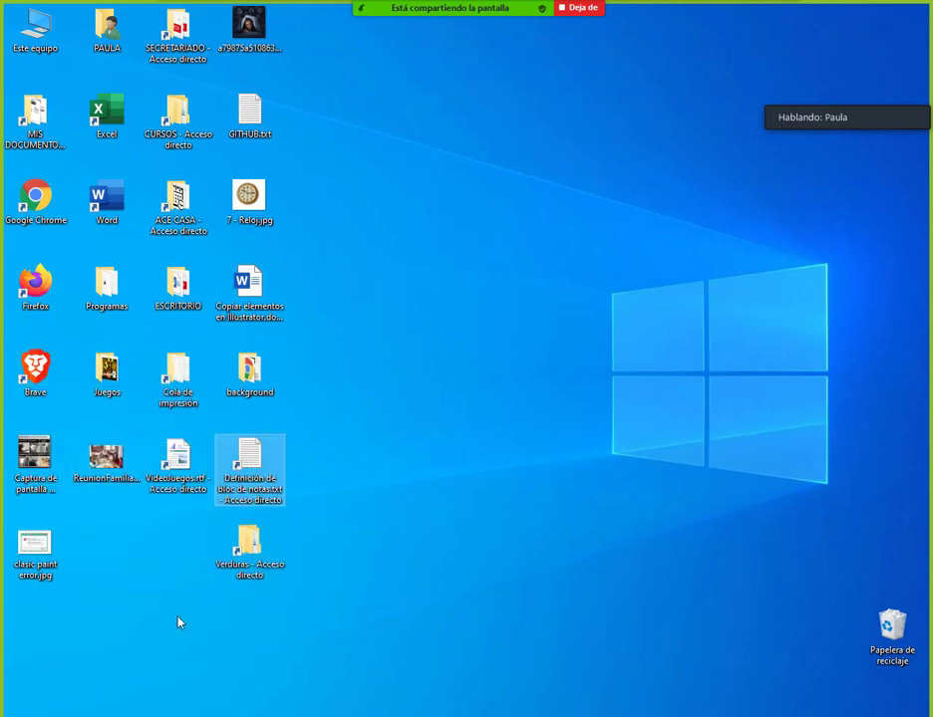
Place the Definición de bloc de notas shortcut below VideoJuegos.rtf, return Verduras beside VideoJuegos.rtf, and close the WINDOWS folder window
{"action": "left_click_drag", "start_coordinate": [268, 476], "coordinate": [187, 556]}
{"action": "left_click_drag", "start_coordinate": [249, 553], "coordinate": [259, 486]}
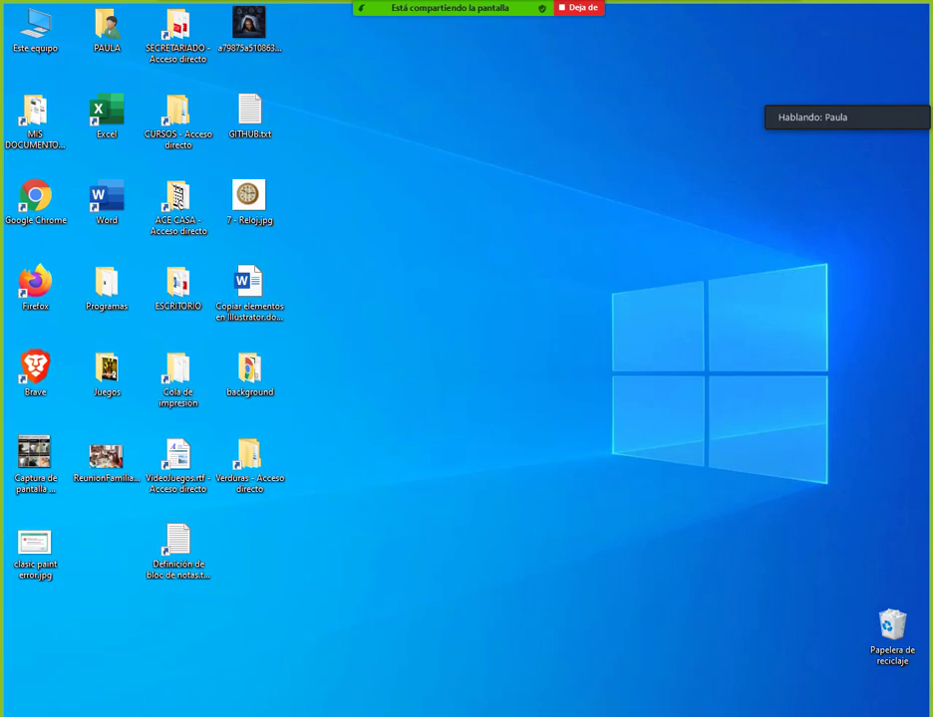
{"action": "key", "text": "alt+Tab"}
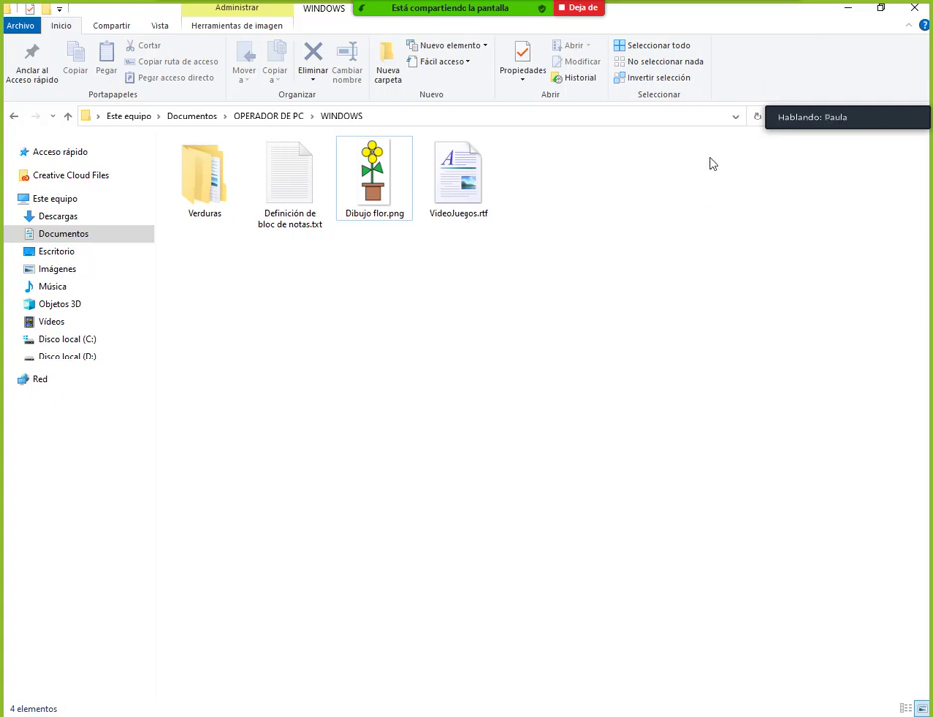
{"action": "left_click", "coordinate": [909, 17]}
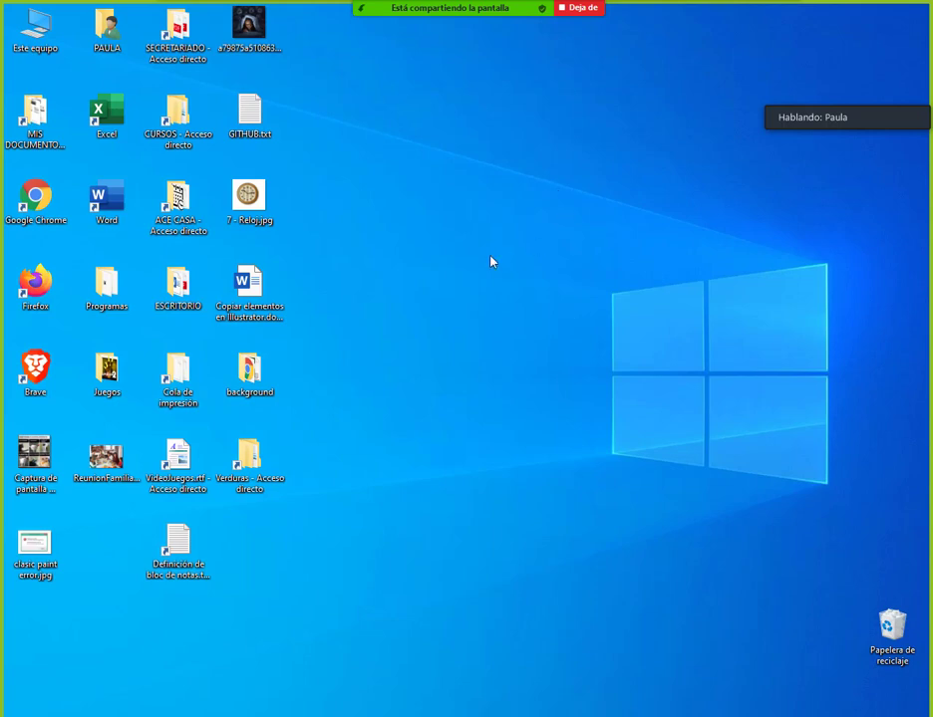
Start creating a new shortcut from the desktop with the Crear acceso directo wizard
{"action": "right_click", "coordinate": [240, 297]}
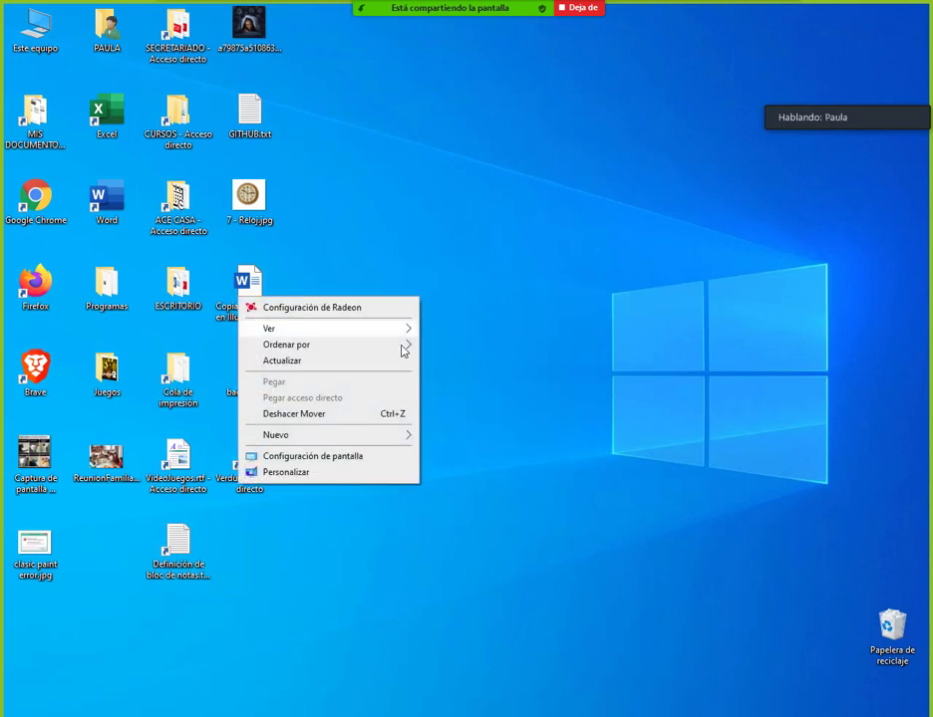
{"action": "mouse_move", "coordinate": [394, 439]}
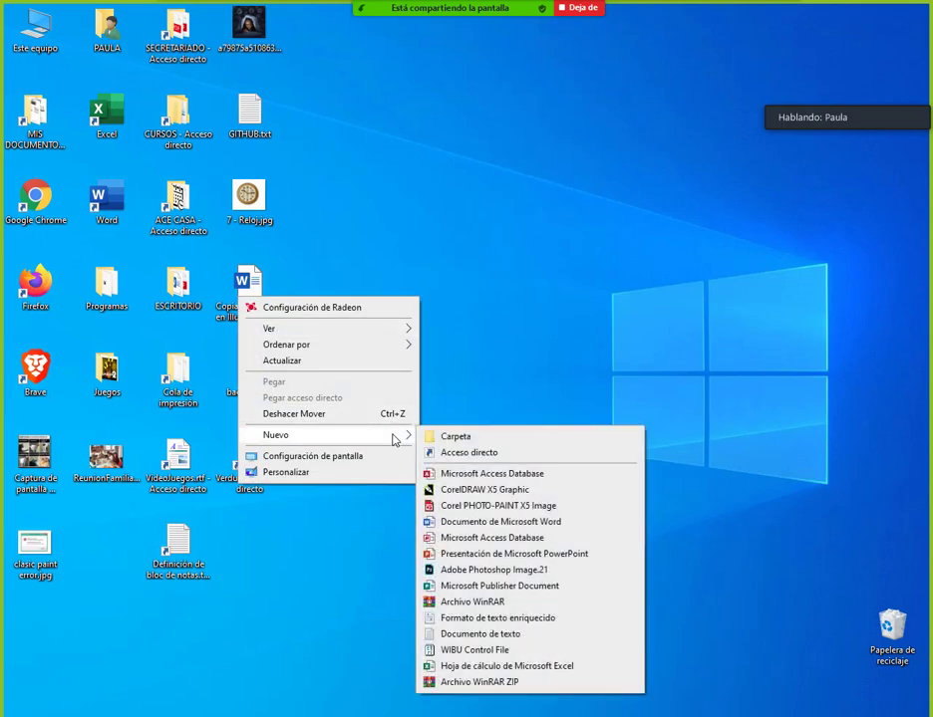
{"action": "left_click", "coordinate": [490, 453]}
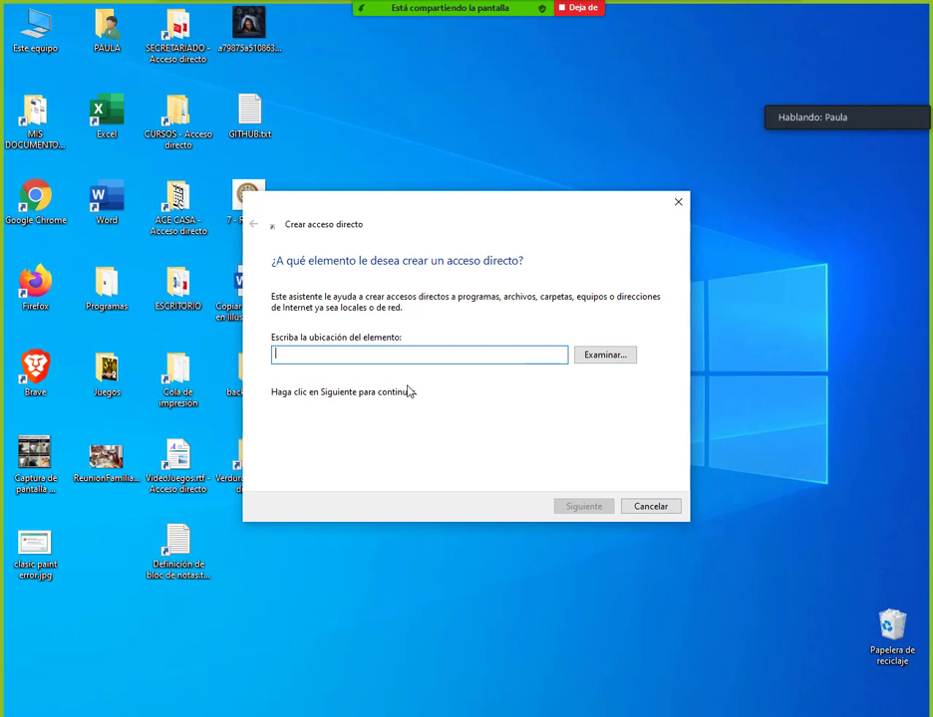
Browse Bibliotecas > Documentos in the wizard's target selector, examine its folders, and close the selector without choosing a target
{"action": "left_click", "coordinate": [606, 361]}
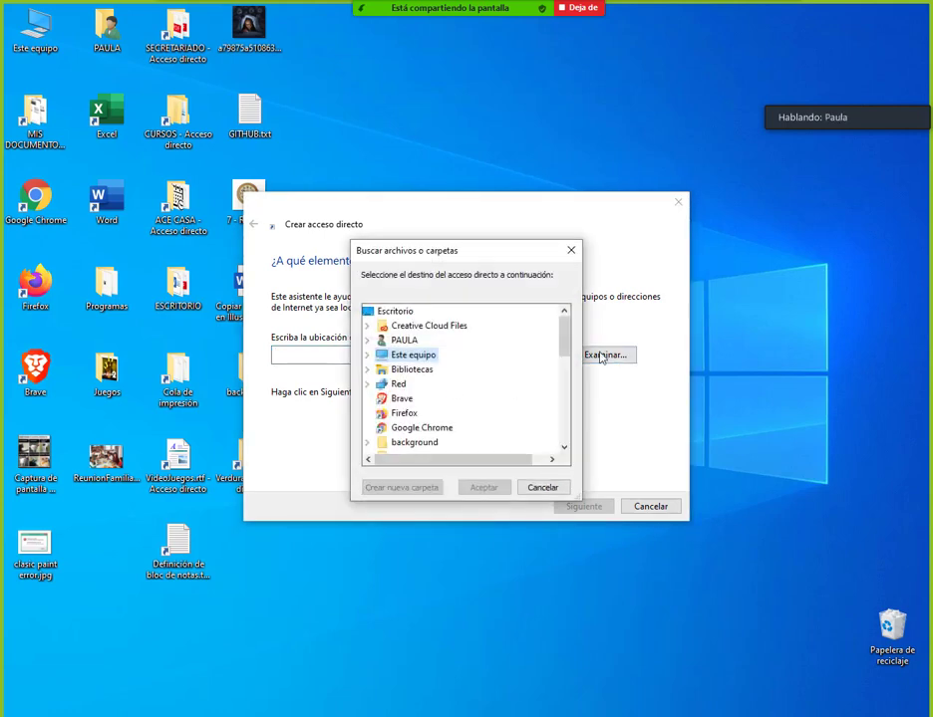
{"action": "left_click", "coordinate": [365, 366]}
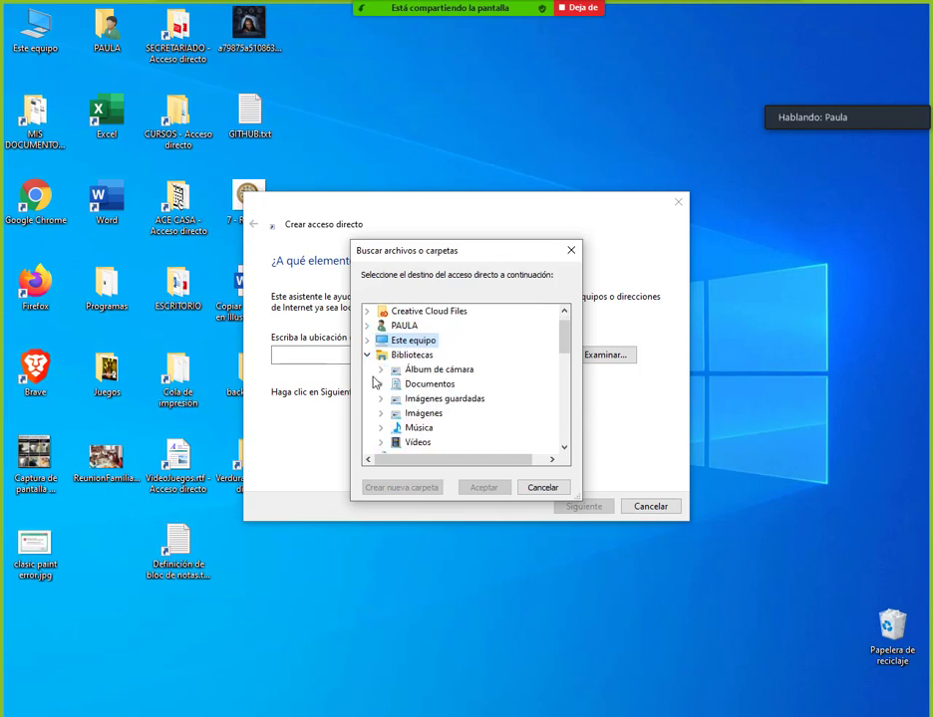
{"action": "left_click", "coordinate": [380, 384]}
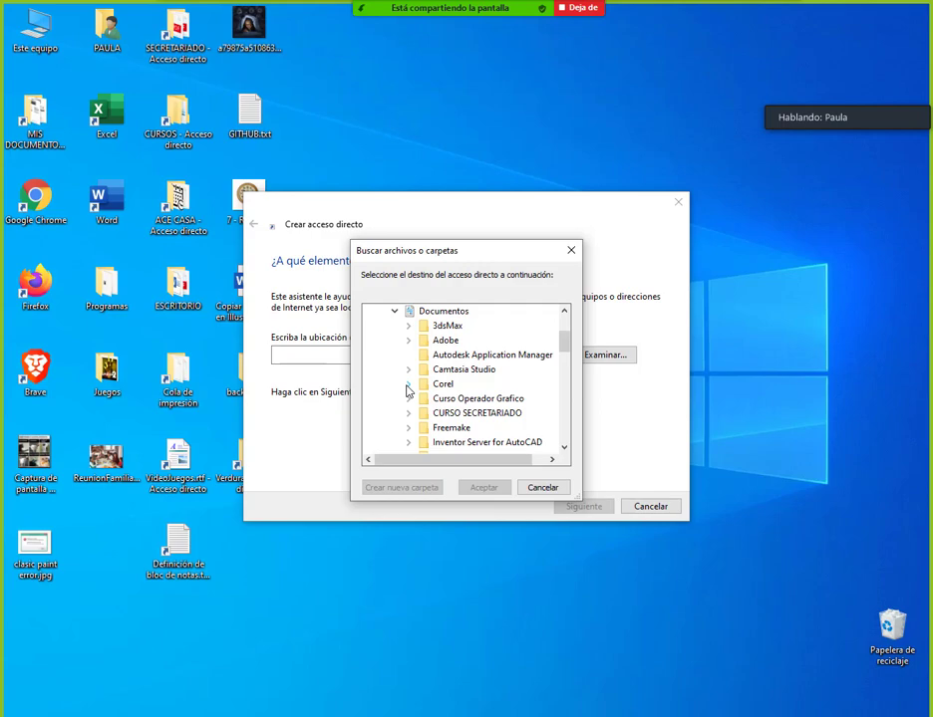
{"action": "left_click", "coordinate": [570, 251]}
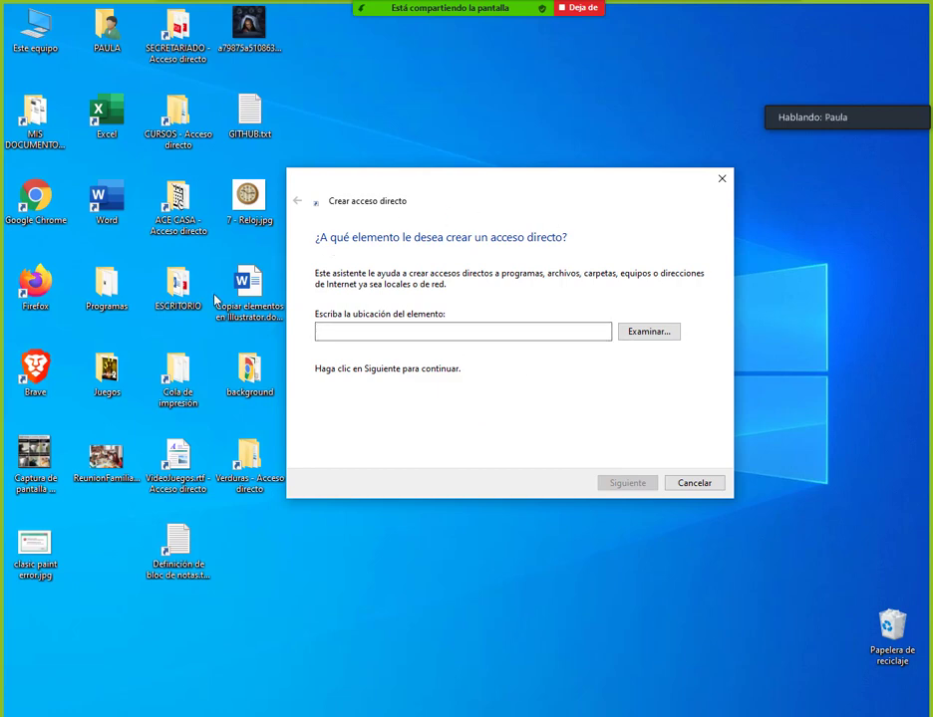
Open Google Chrome in a maximised window, go to the CoinGecko site and point out its web address
{"action": "double_click", "coordinate": [35, 199]}
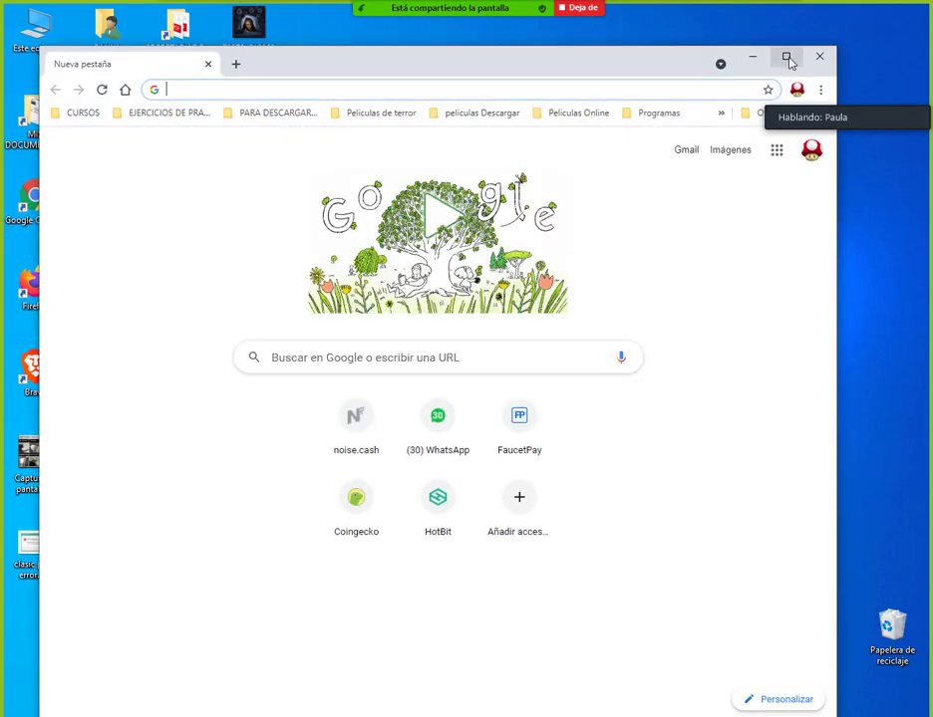
{"action": "left_click", "coordinate": [785, 56]}
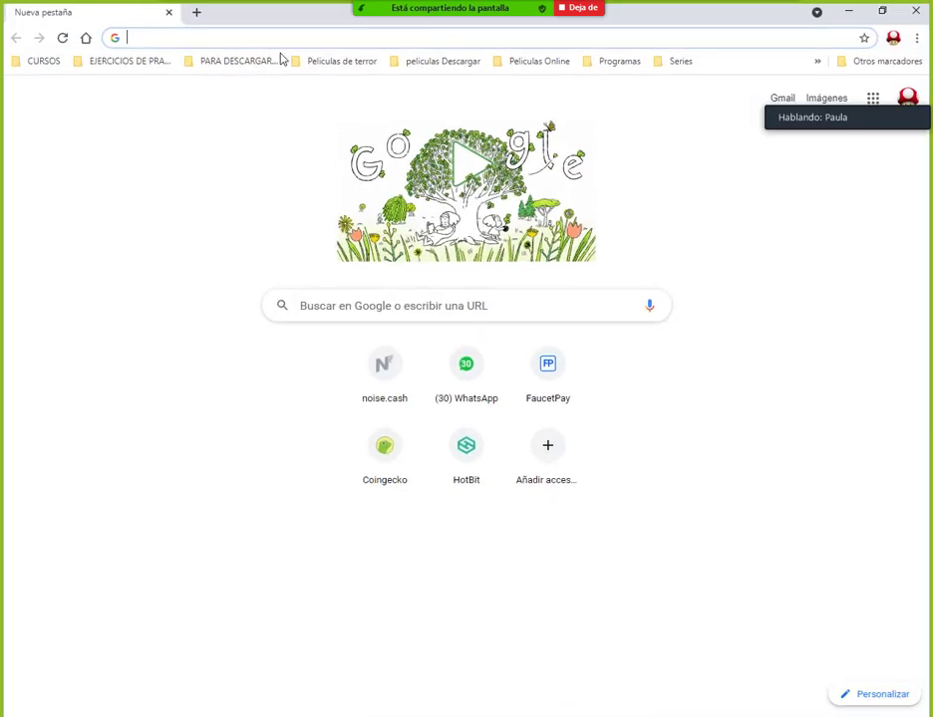
{"action": "left_click", "coordinate": [369, 475]}
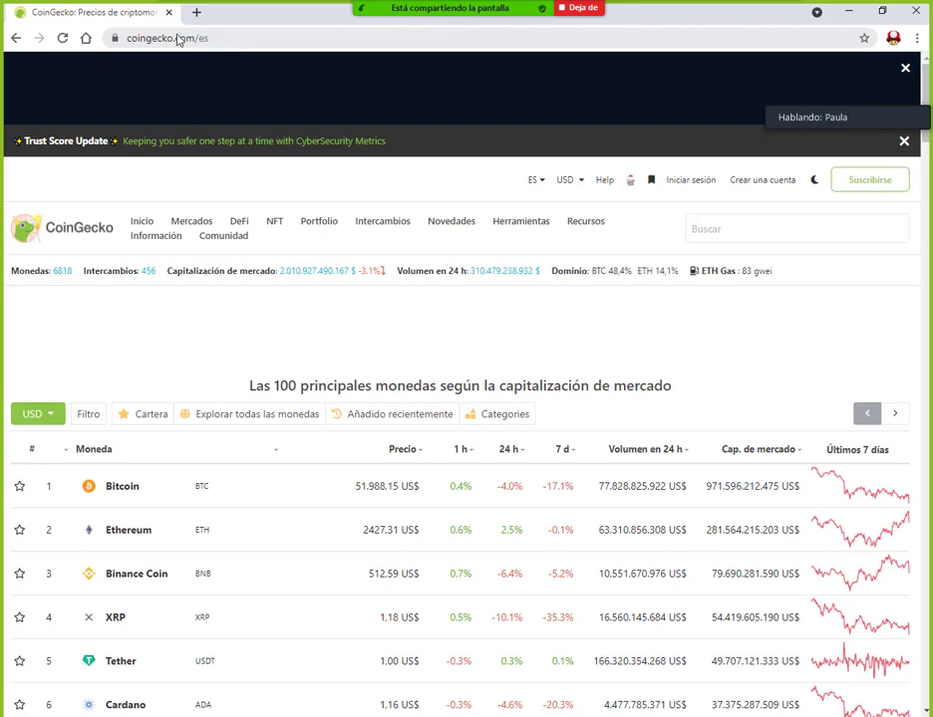
{"action": "mouse_move", "coordinate": [96, 24]}
{"action": "left_mouse_down"}
{"action": "mouse_move", "coordinate": [396, 46]}
{"action": "mouse_move", "coordinate": [403, 60]}
{"action": "left_mouse_up"}
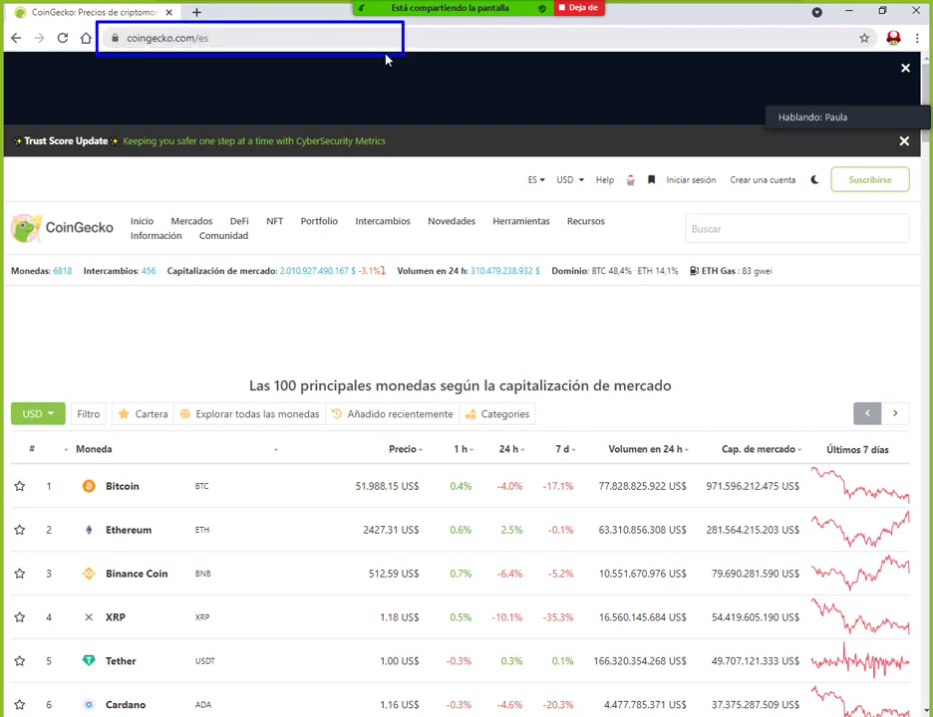
{"action": "left_click", "coordinate": [223, 40]}
{"action": "key", "text": "super+c"}
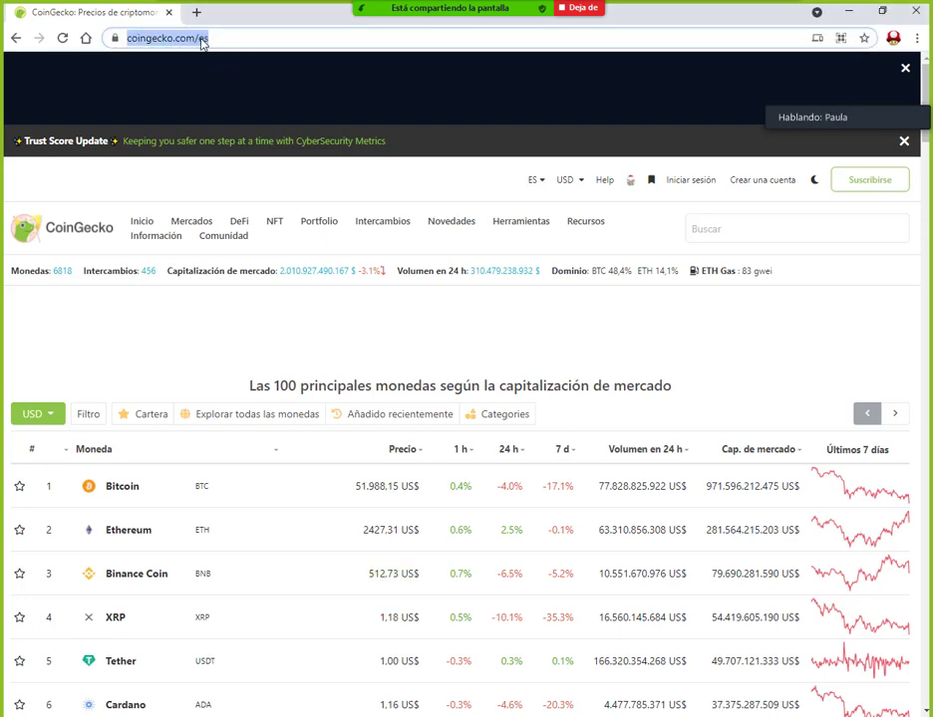
{"action": "right_click", "coordinate": [204, 44]}
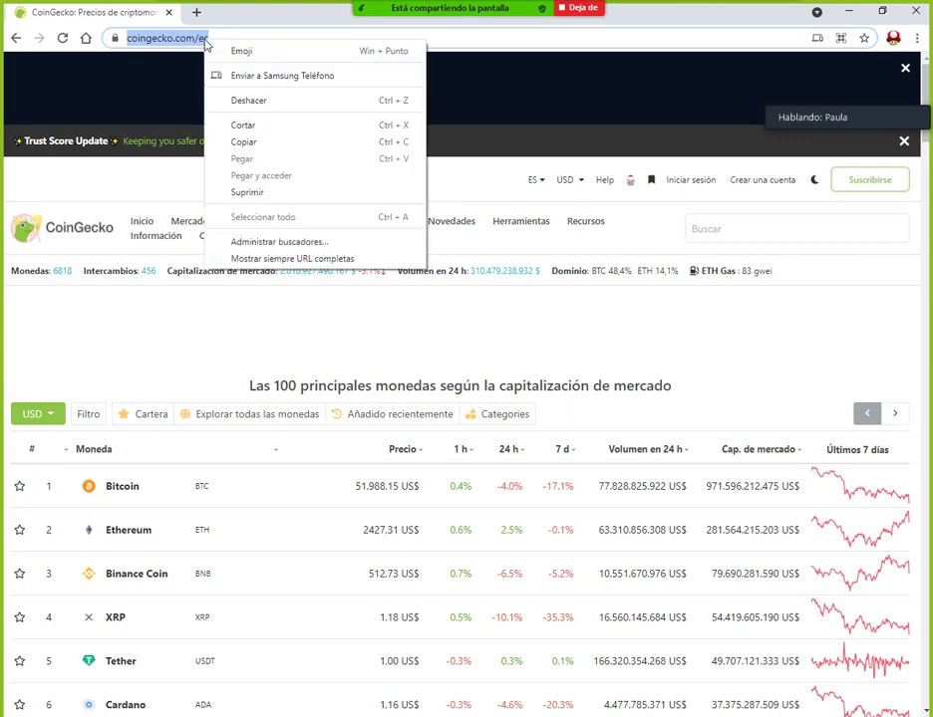
{"action": "left_click", "coordinate": [231, 139]}
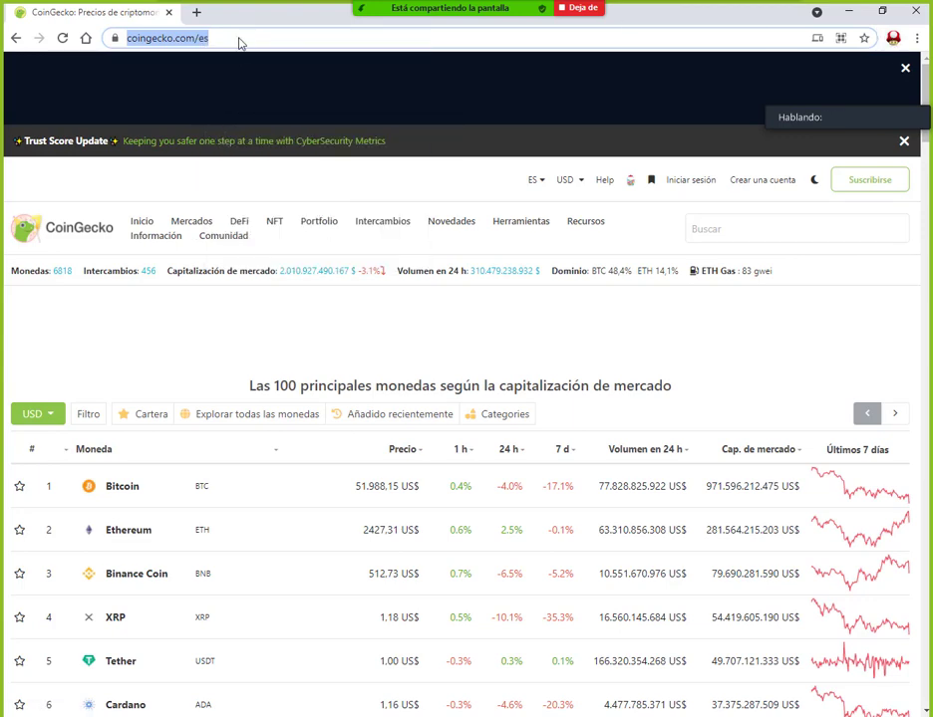
{"action": "left_click", "coordinate": [847, 11]}
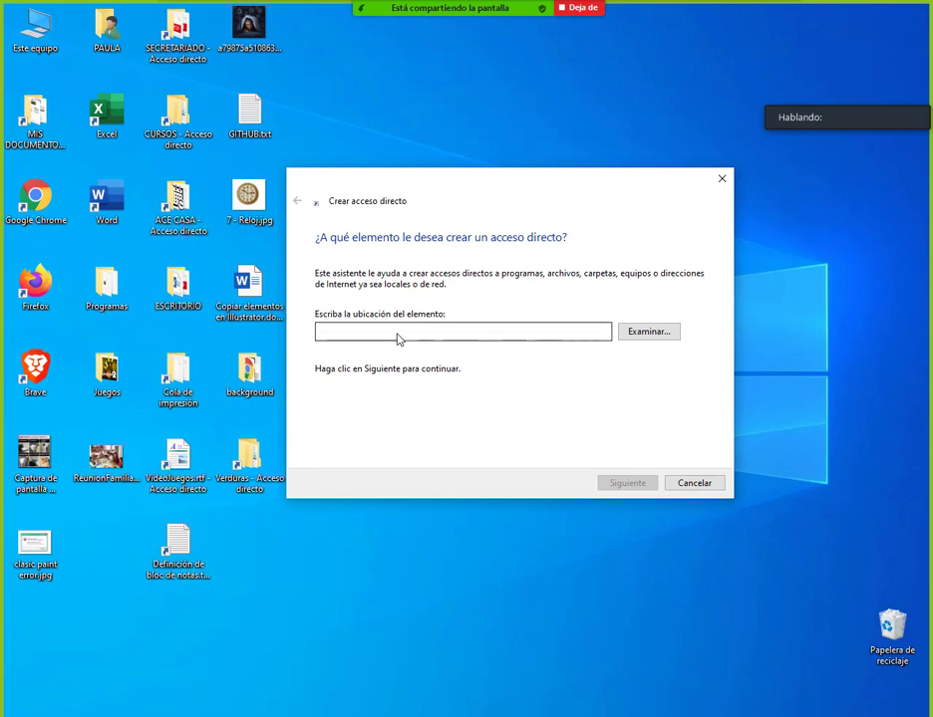
{"action": "right_click", "coordinate": [391, 333]}
{"action": "left_click", "coordinate": [261, 391]}
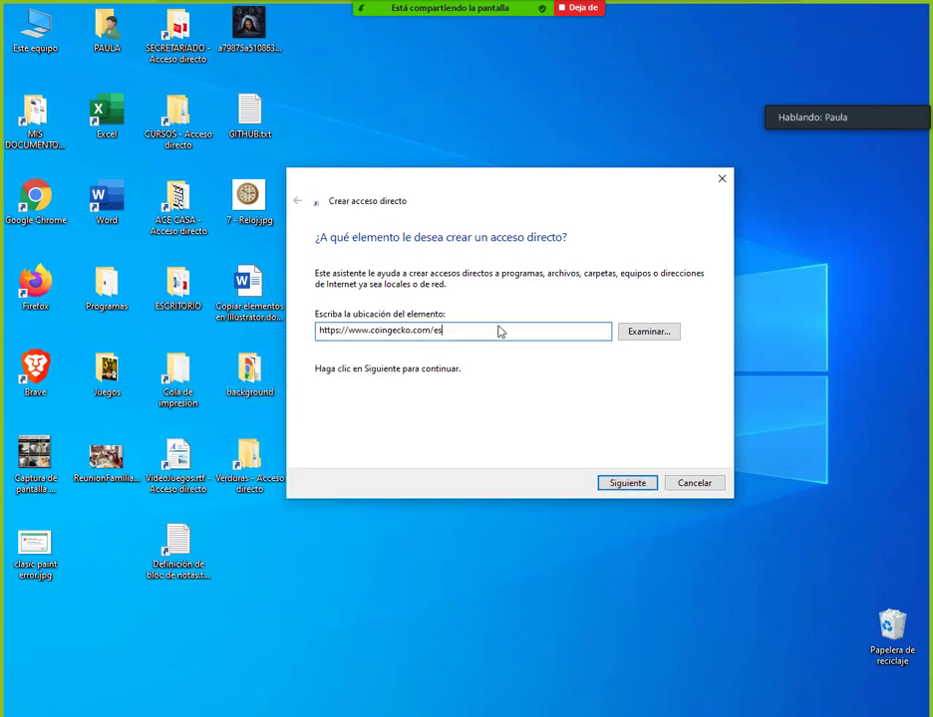
Name the new web shortcut "Mercado de criptomonedas" and finish the wizard
{"action": "left_click", "coordinate": [628, 485]}
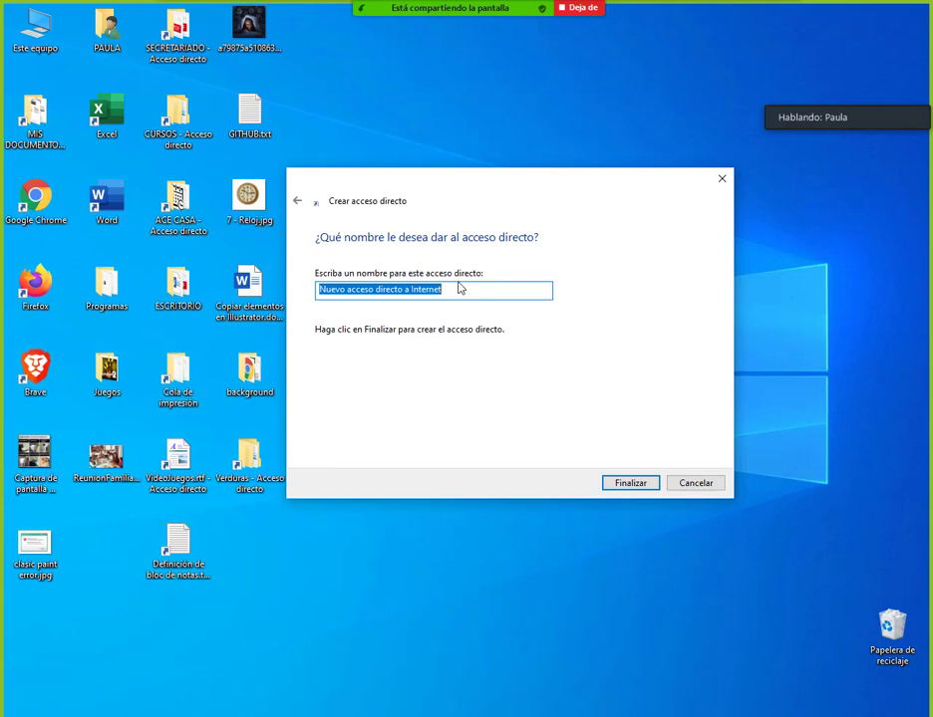
{"action": "type", "text": "Mercado de criptomonedas"}
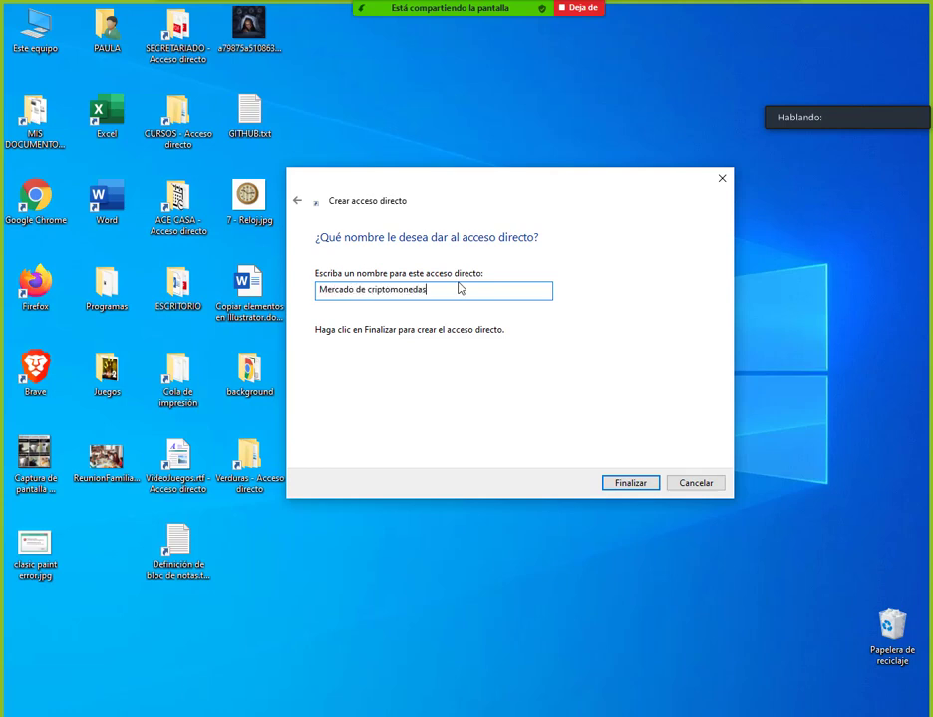
{"action": "left_click", "coordinate": [624, 486]}
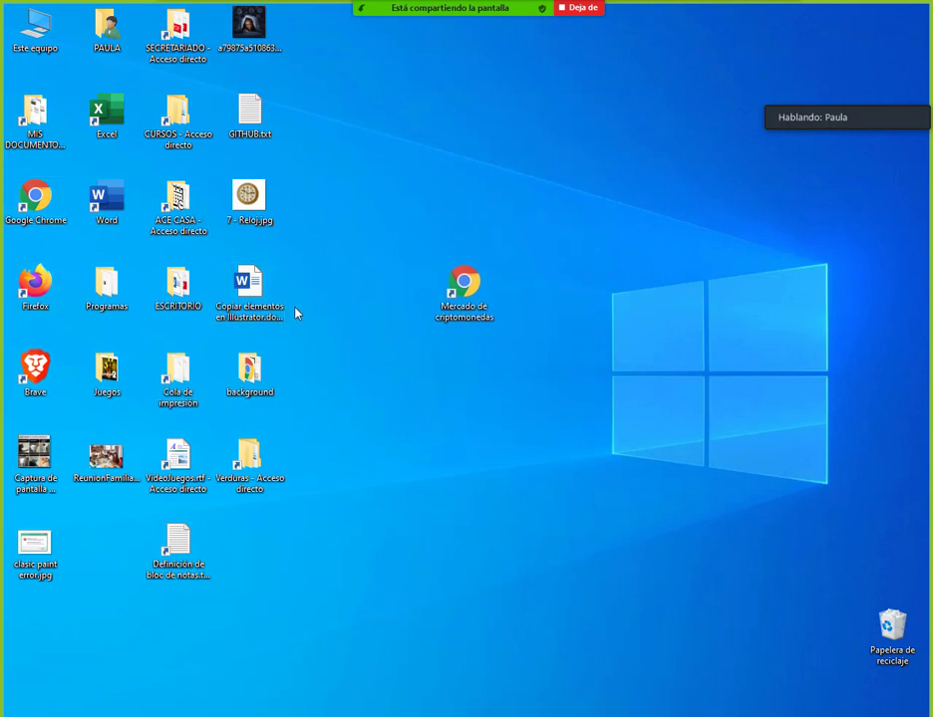
Test the Mercado de criptomonedas shortcut, close the browser window it opens, and move its icon below the ReunionFamilia image
{"action": "double_click", "coordinate": [463, 286]}
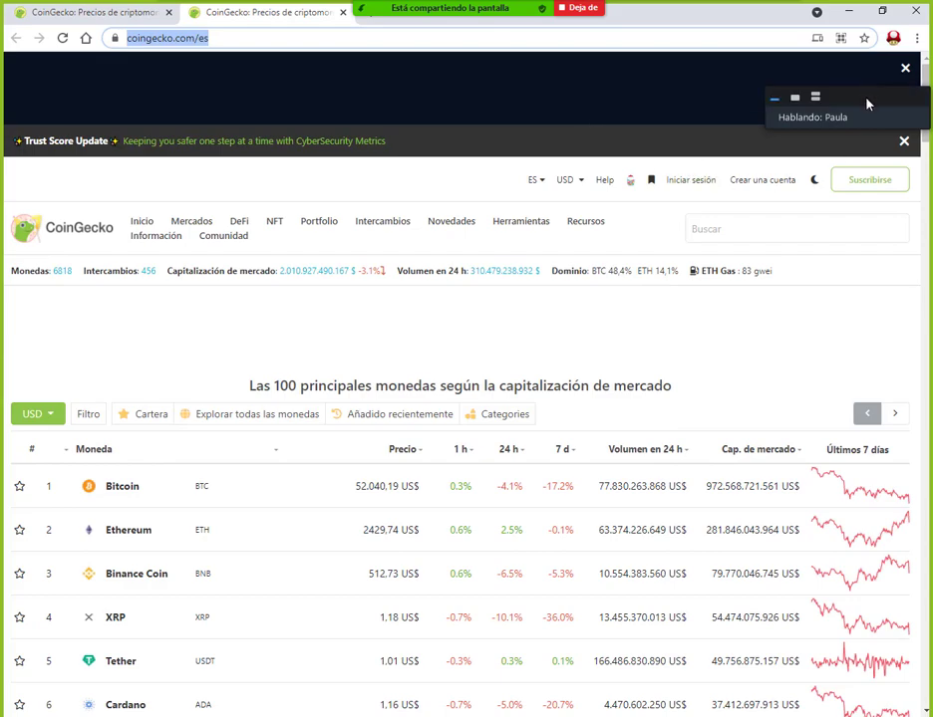
{"action": "key", "text": "alt+F4"}
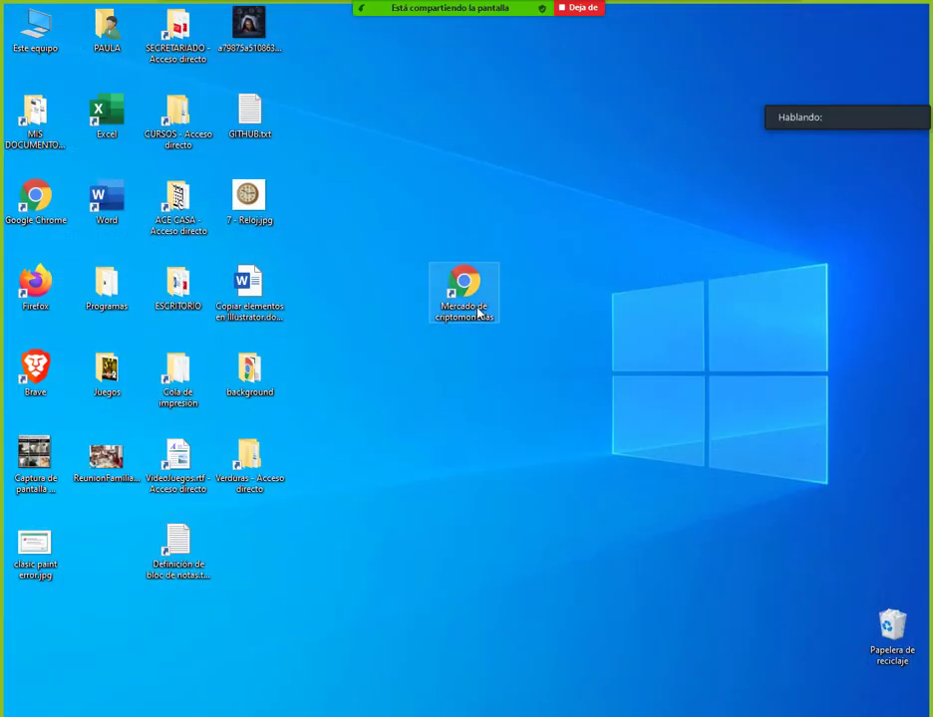
{"action": "mouse_move", "coordinate": [478, 313]}
{"action": "left_mouse_down"}
{"action": "mouse_move", "coordinate": [230, 528]}
{"action": "mouse_move", "coordinate": [97, 574]}
{"action": "left_mouse_up"}
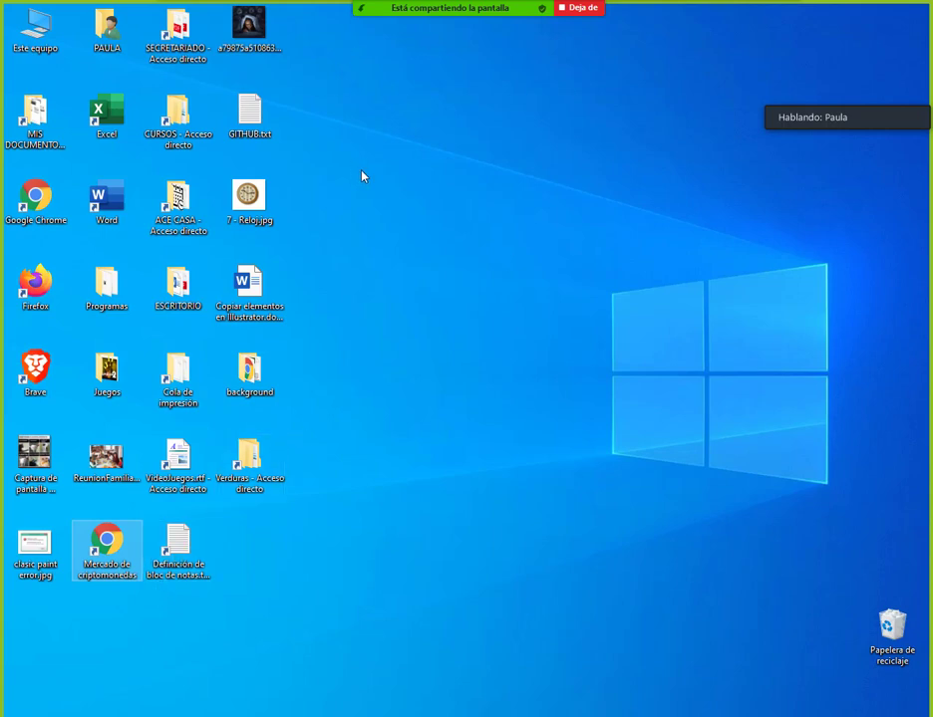
Move 7 - Reloj.jpg, the "Copiar elementos en Illustrator" document, and the Mercado de criptomonedas and "Definición de bloc de notas" shortcuts to the Recycle Bin
{"action": "left_click_drag", "start_coordinate": [309, 17], "coordinate": [84, 235]}
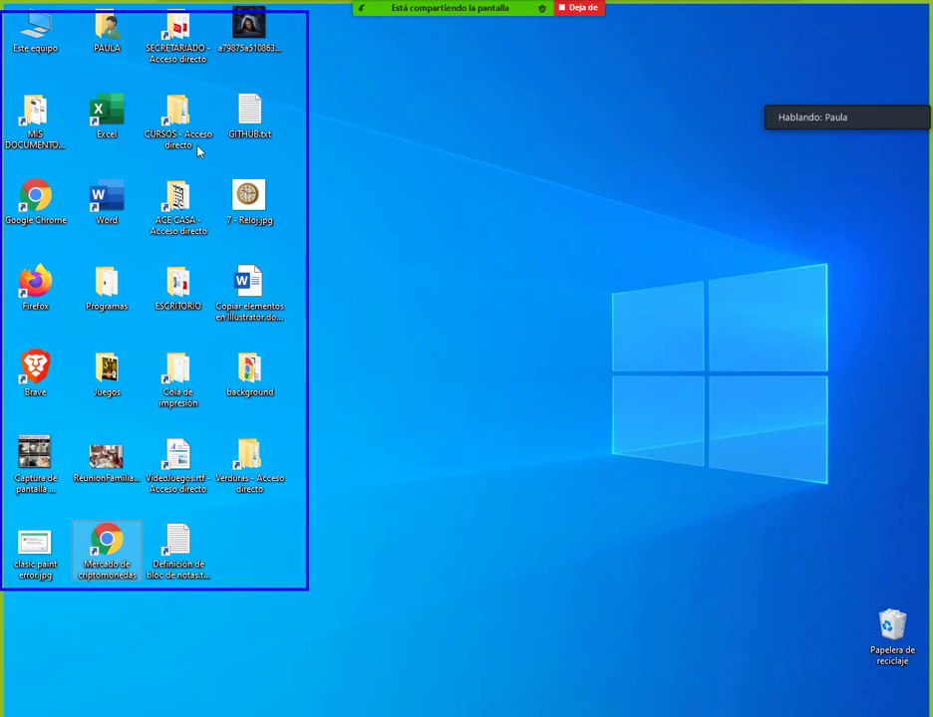
{"action": "left_click_drag", "start_coordinate": [198, 149], "coordinate": [138, 272]}
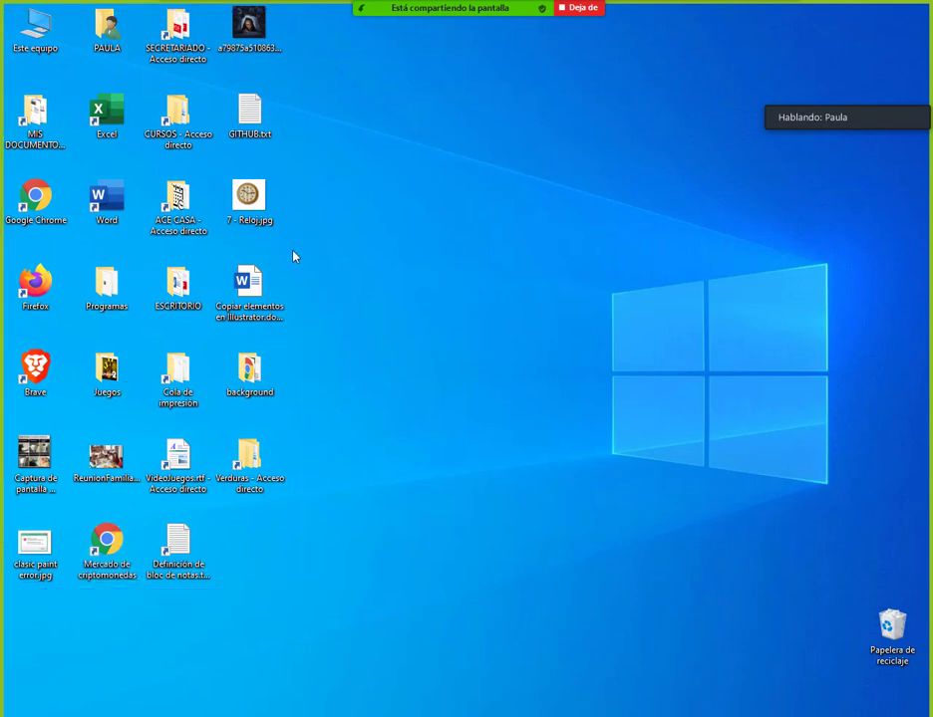
{"action": "left_click_drag", "start_coordinate": [329, 180], "coordinate": [244, 317]}
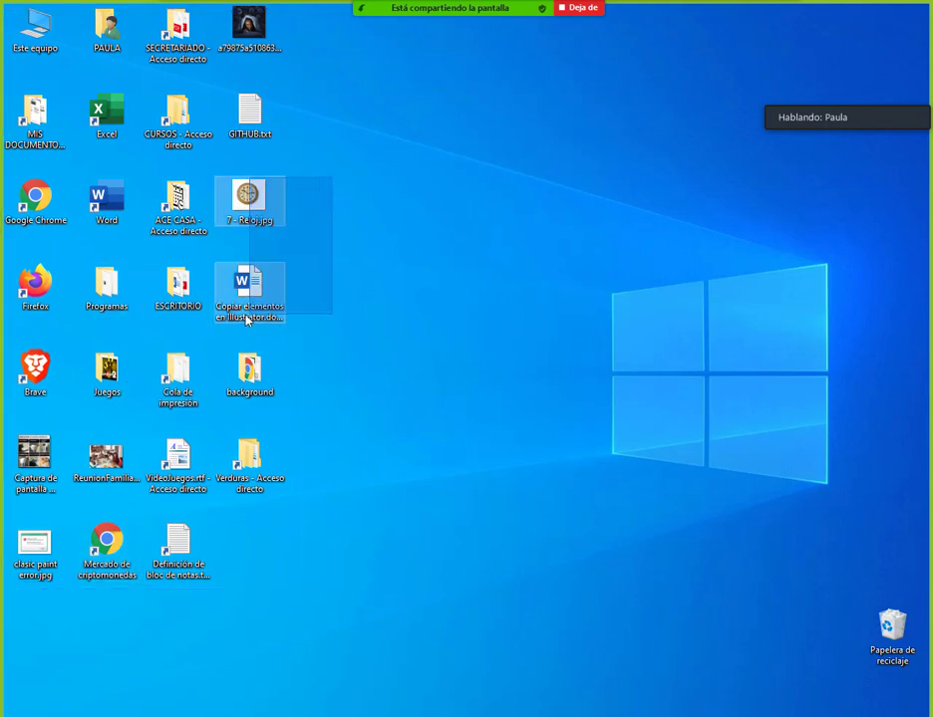
{"action": "left_click_drag", "start_coordinate": [534, 384], "coordinate": [885, 630]}
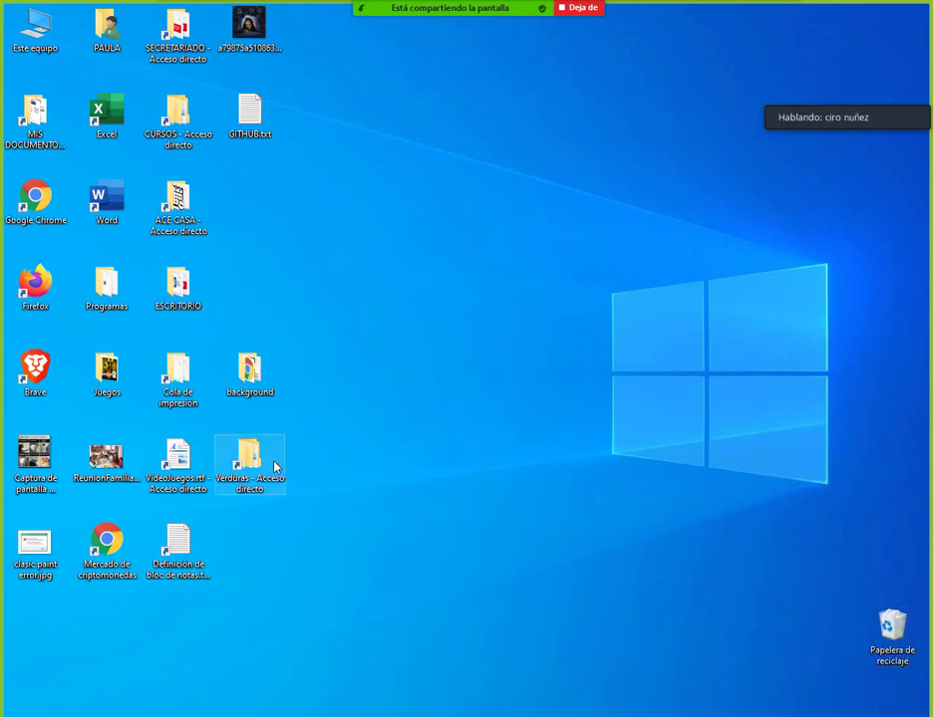
{"action": "left_click_drag", "start_coordinate": [133, 549], "coordinate": [887, 619]}
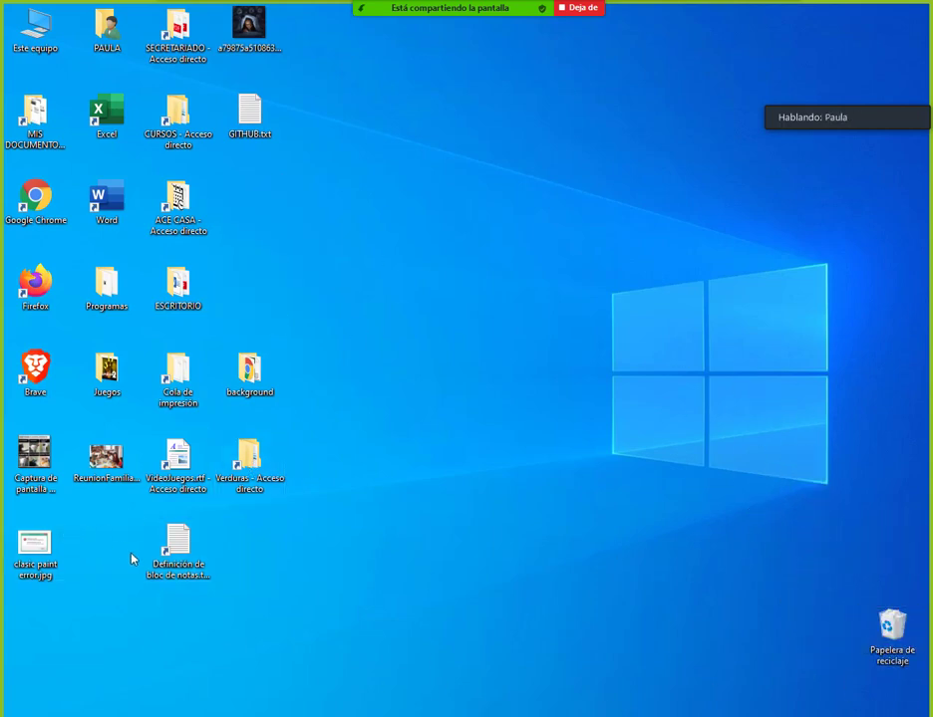
{"action": "left_click_drag", "start_coordinate": [154, 558], "coordinate": [892, 623]}
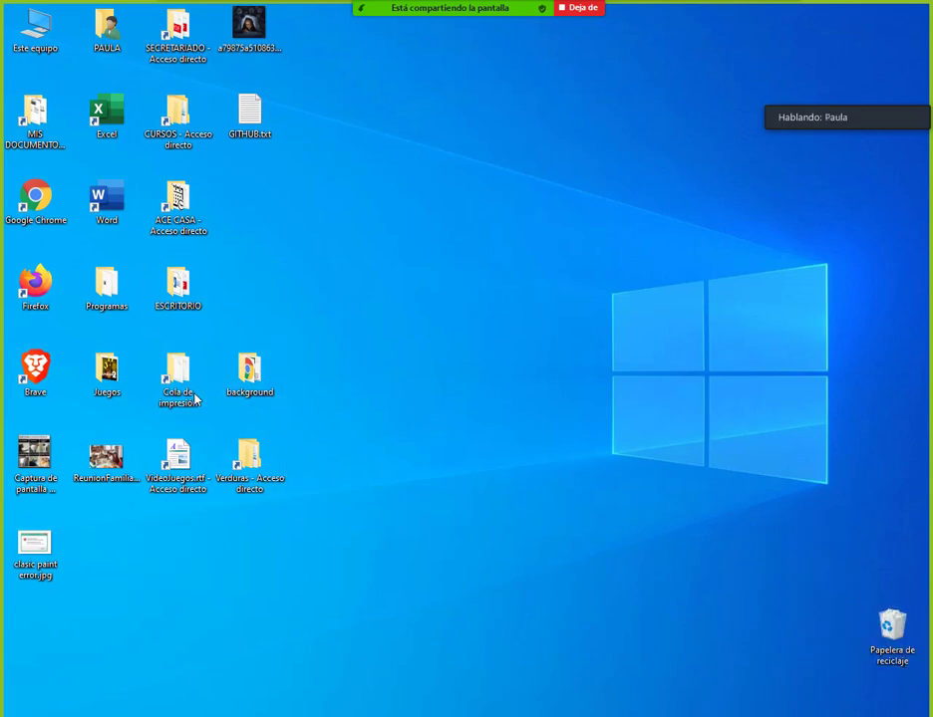
Fill the two gaps above the background folder with the Cola de impresión shortcut and clasic paint error.jpg
{"action": "mouse_move", "coordinate": [184, 376]}
{"action": "left_mouse_down"}
{"action": "mouse_move", "coordinate": [202, 371]}
{"action": "mouse_move", "coordinate": [255, 209]}
{"action": "left_mouse_up"}
{"action": "left_click_drag", "start_coordinate": [34, 546], "coordinate": [255, 310]}
{"action": "left_click", "coordinate": [267, 388]}
{"action": "left_click", "coordinate": [358, 558]}
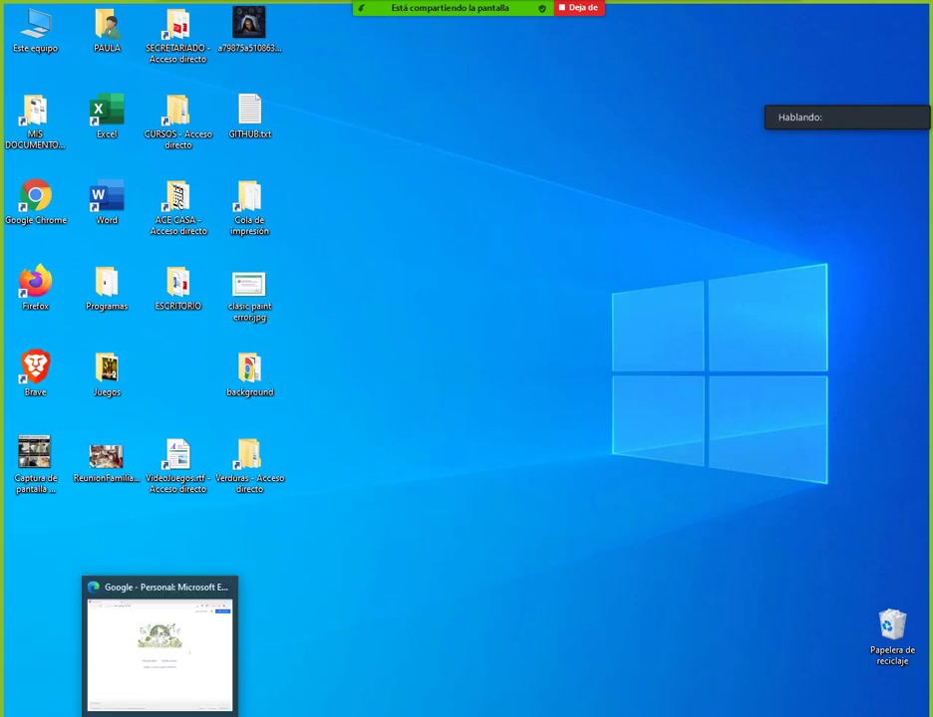
Switch to the Chrome window with Accesos Directos.pdf, examine its sections on creating shortcuts and shortcut properties, and minimise the window
{"action": "left_click", "coordinate": [289, 647]}
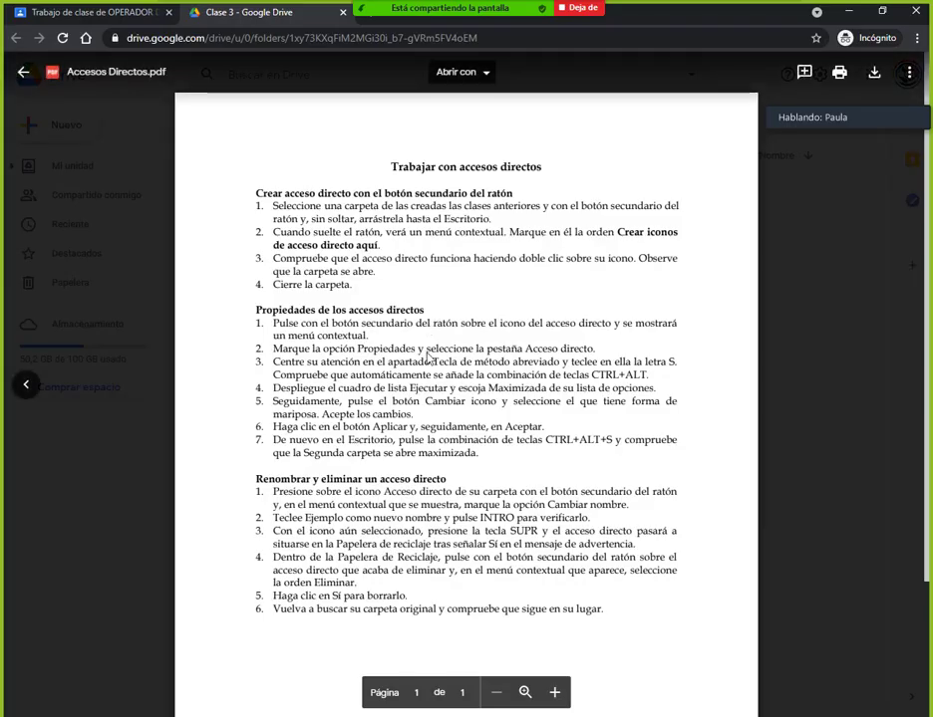
{"action": "mouse_move", "coordinate": [249, 185]}
{"action": "left_mouse_down"}
{"action": "mouse_move", "coordinate": [498, 273]}
{"action": "mouse_move", "coordinate": [667, 285]}
{"action": "mouse_move", "coordinate": [700, 297]}
{"action": "left_mouse_up"}
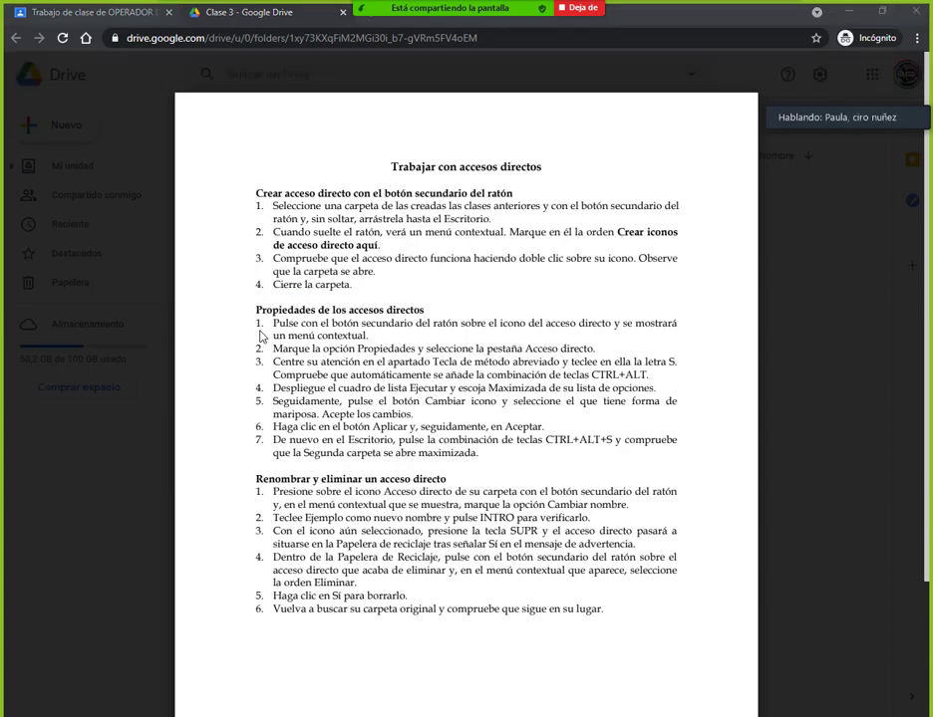
{"action": "left_click_drag", "start_coordinate": [245, 303], "coordinate": [702, 476]}
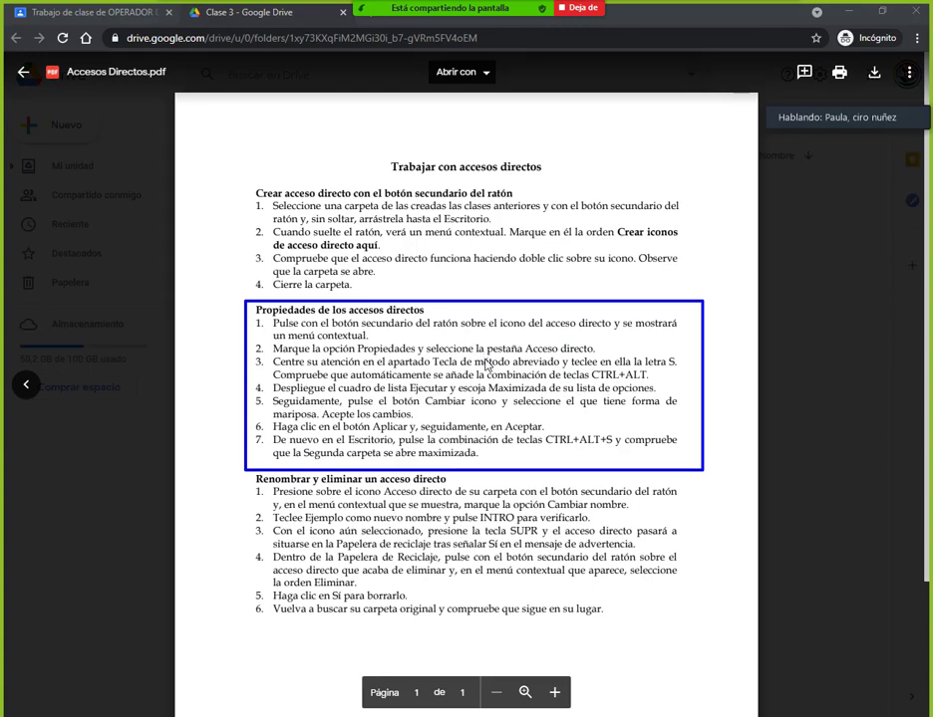
{"action": "left_click", "coordinate": [849, 11]}
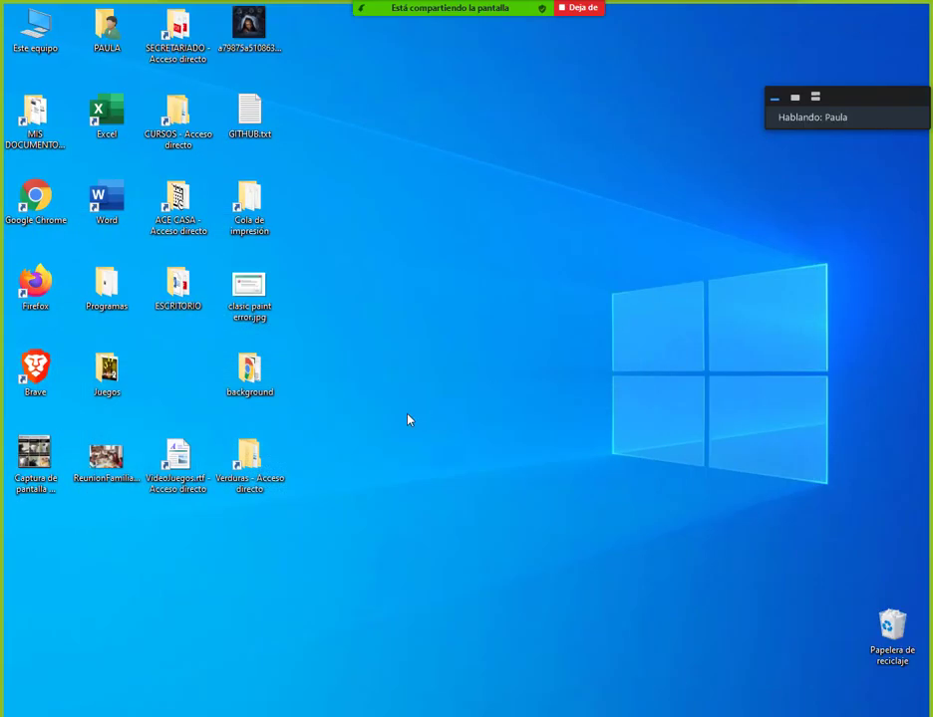
Change the icon of the VideoJuegos.rtf shortcut to the yellow key from SHELL32.dll through its properties
{"action": "right_click", "coordinate": [175, 465]}
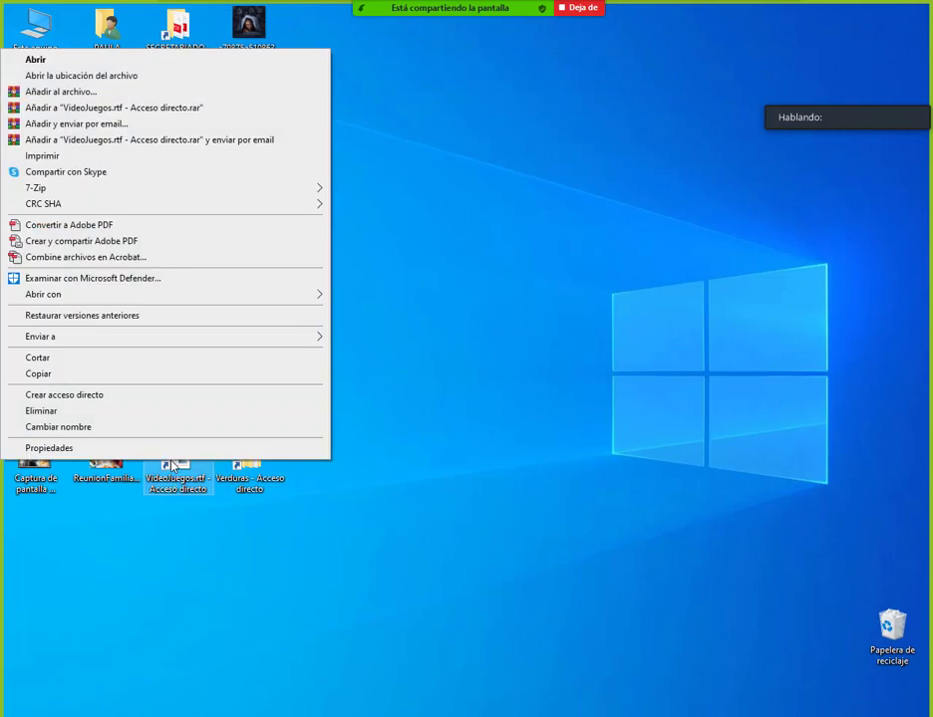
{"action": "left_click", "coordinate": [50, 448]}
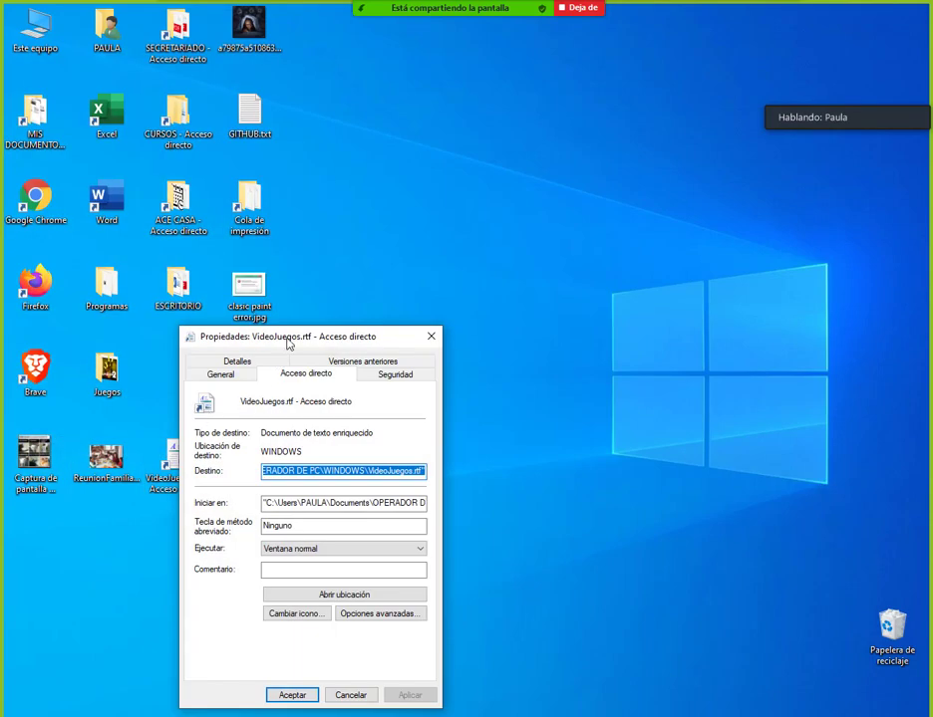
{"action": "left_click_drag", "start_coordinate": [298, 333], "coordinate": [461, 208]}
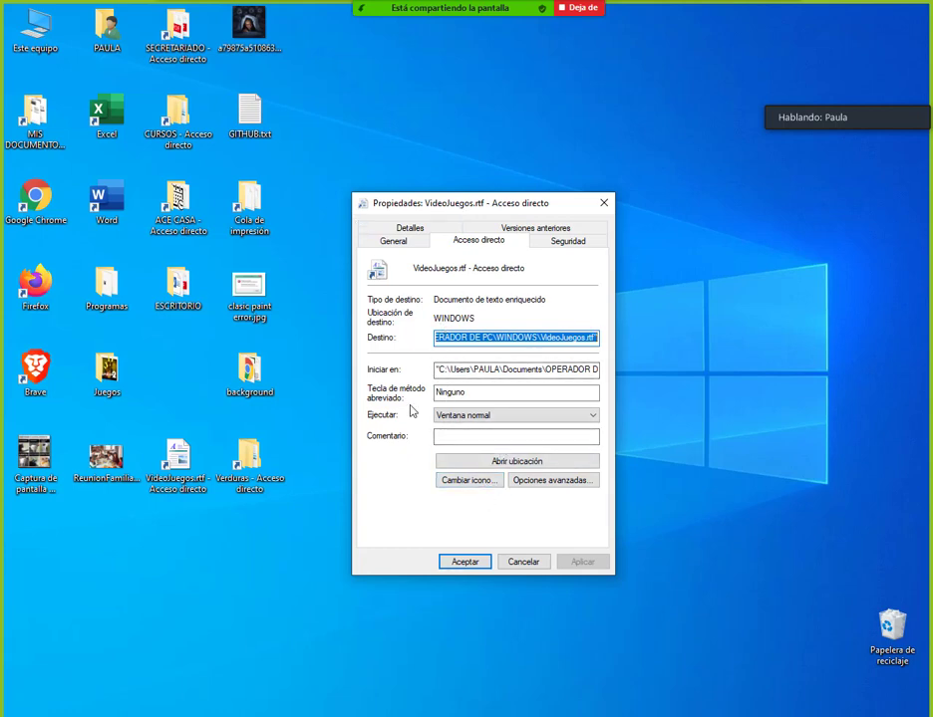
{"action": "left_click", "coordinate": [459, 480]}
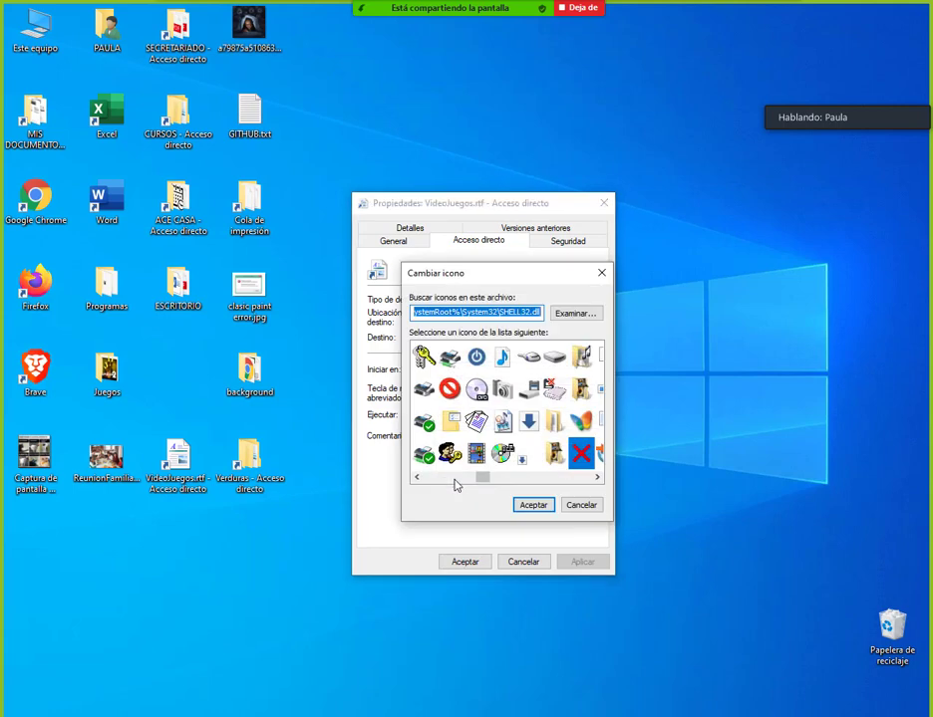
{"action": "left_click", "coordinate": [424, 357]}
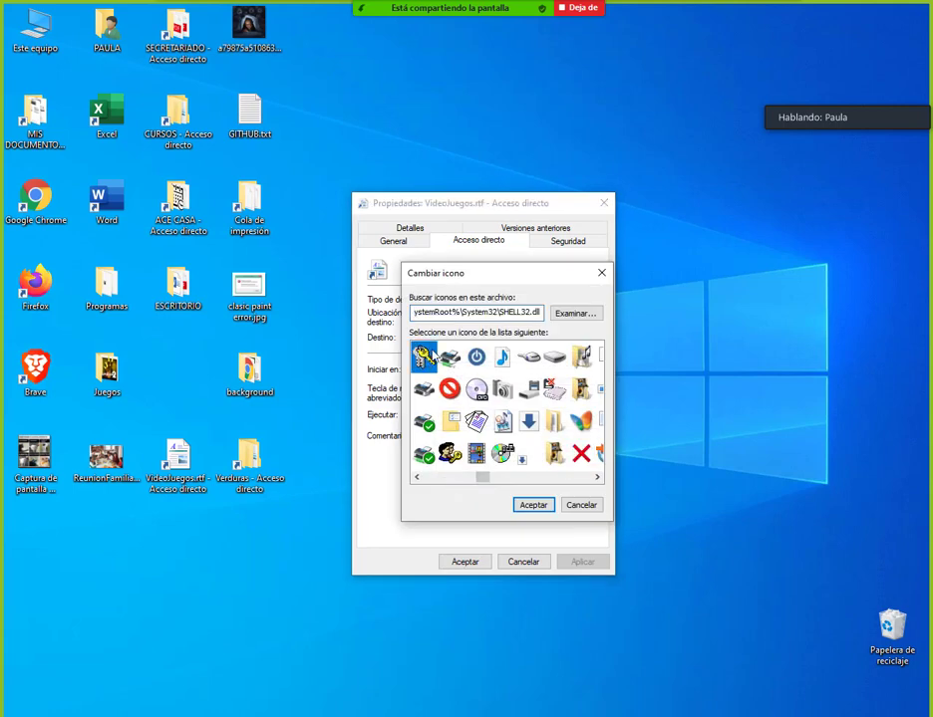
{"action": "left_click", "coordinate": [534, 506]}
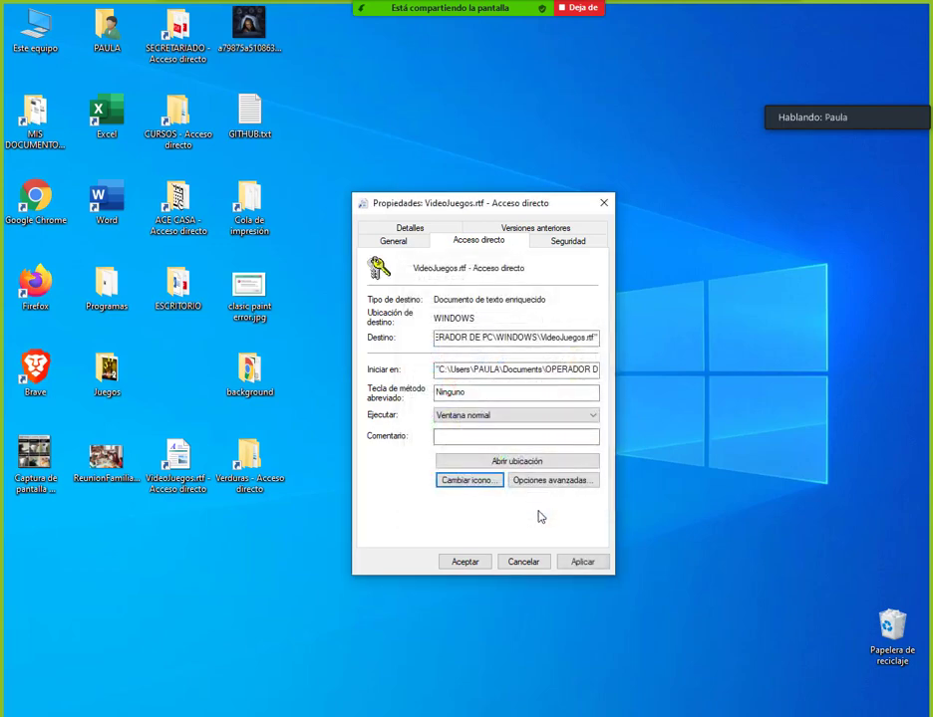
{"action": "left_click", "coordinate": [464, 563]}
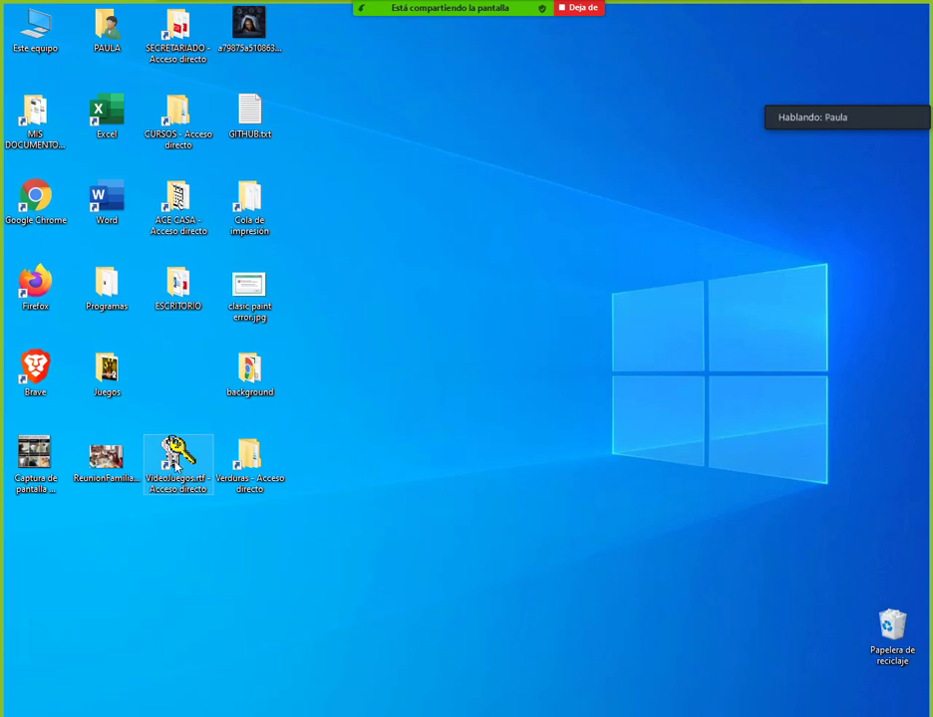
Change the icon of the Verduras shortcut to the handheld device from imageres.dll and refresh the desktop
{"action": "right_click", "coordinate": [252, 466]}
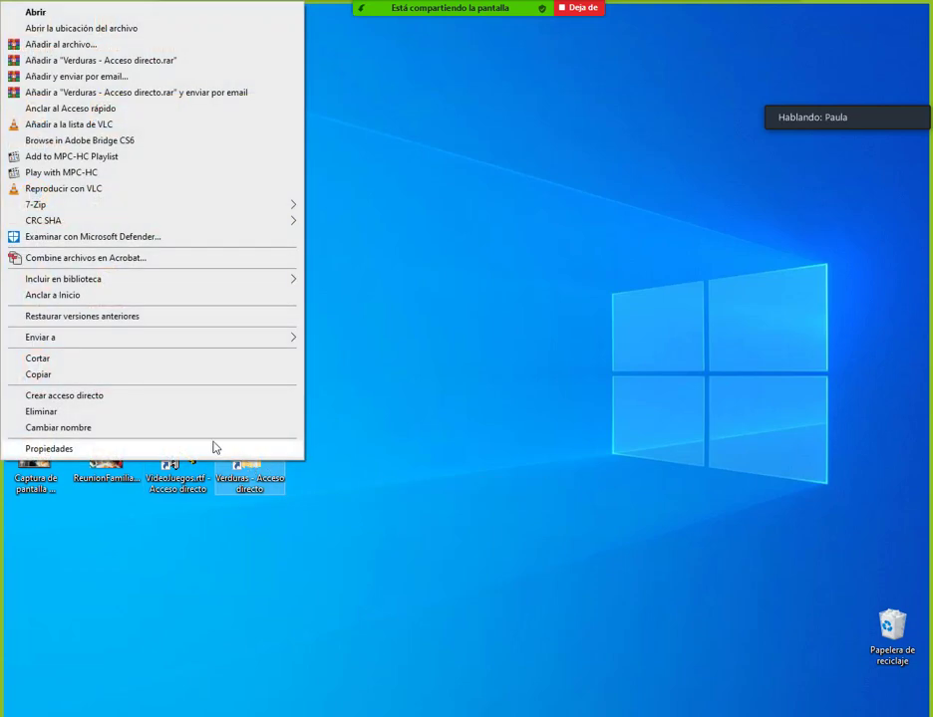
{"action": "left_click", "coordinate": [213, 450]}
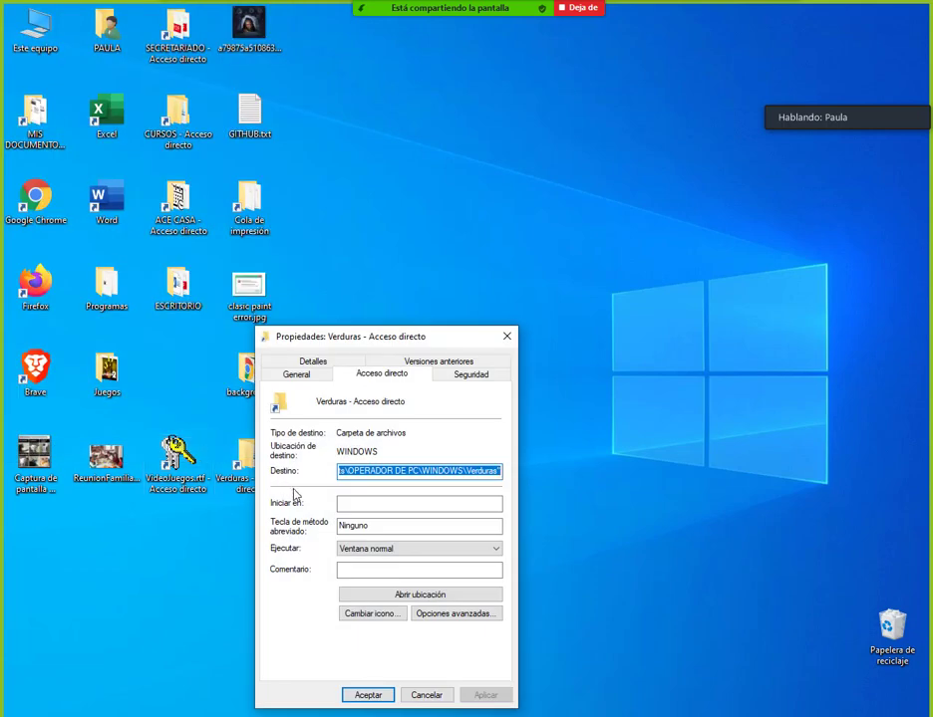
{"action": "left_click", "coordinate": [368, 615]}
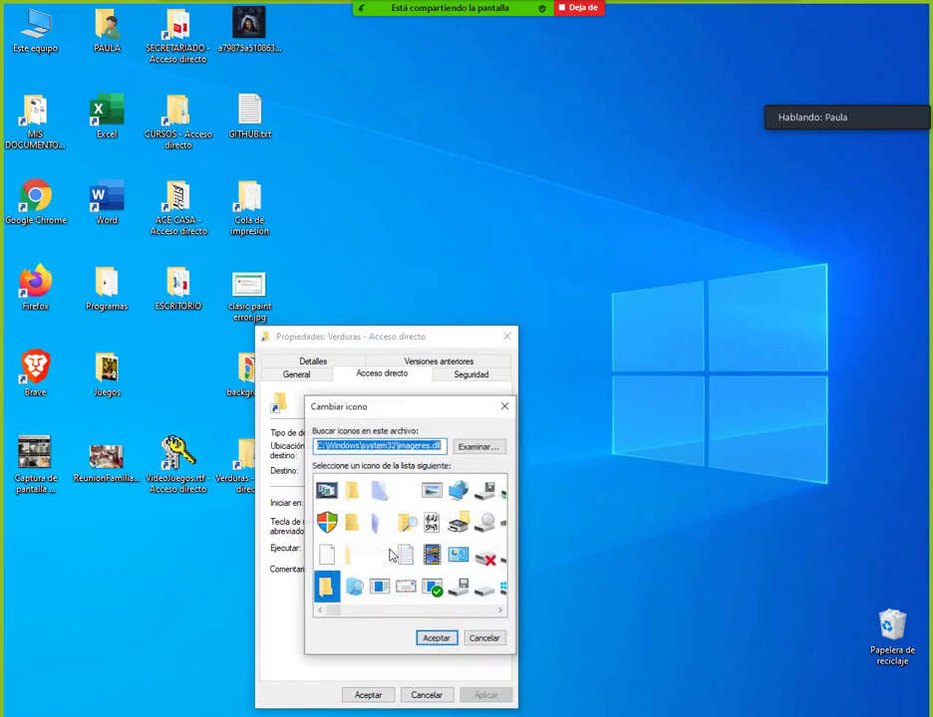
{"action": "left_click_drag", "start_coordinate": [423, 406], "coordinate": [472, 369]}
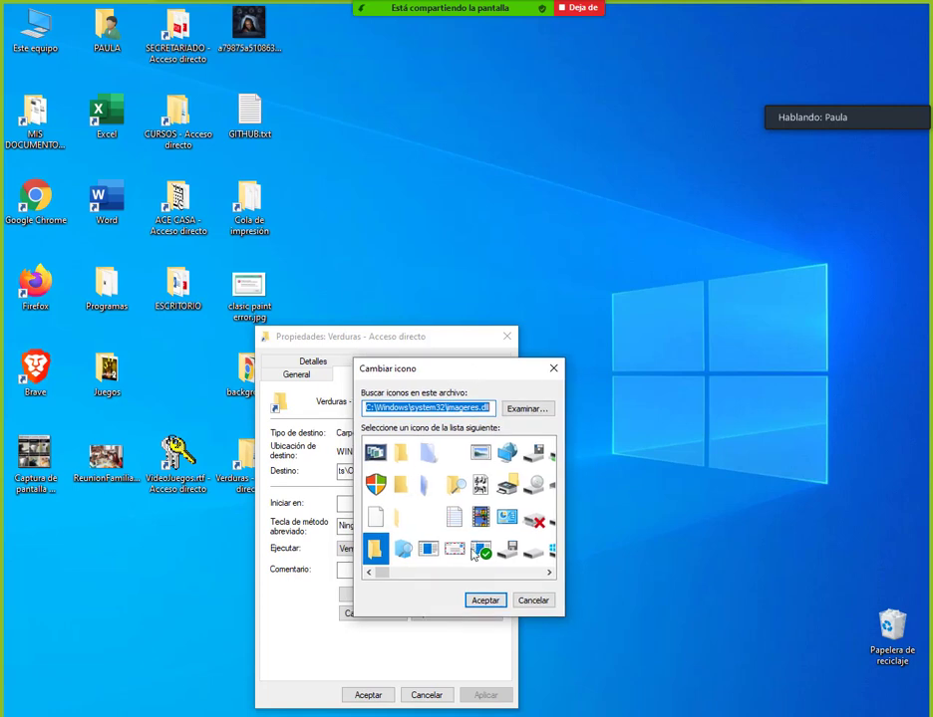
{"action": "scroll", "coordinate": [476, 554], "scroll_direction": "down", "scroll_amount": 3}
{"action": "scroll", "coordinate": [476, 554], "scroll_direction": "down", "scroll_amount": 6}
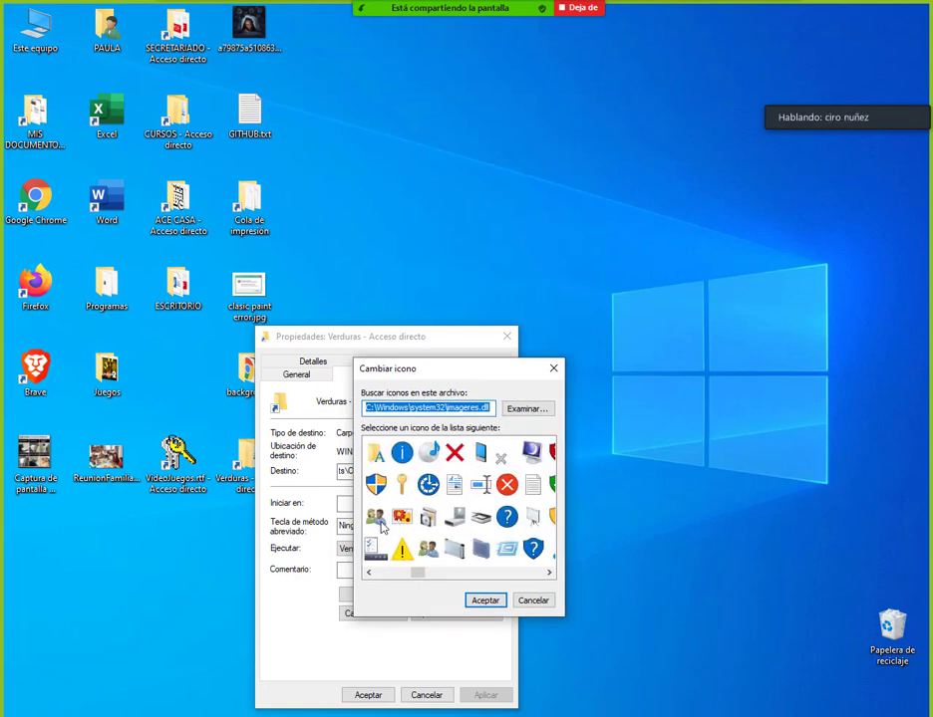
{"action": "left_click", "coordinate": [477, 453]}
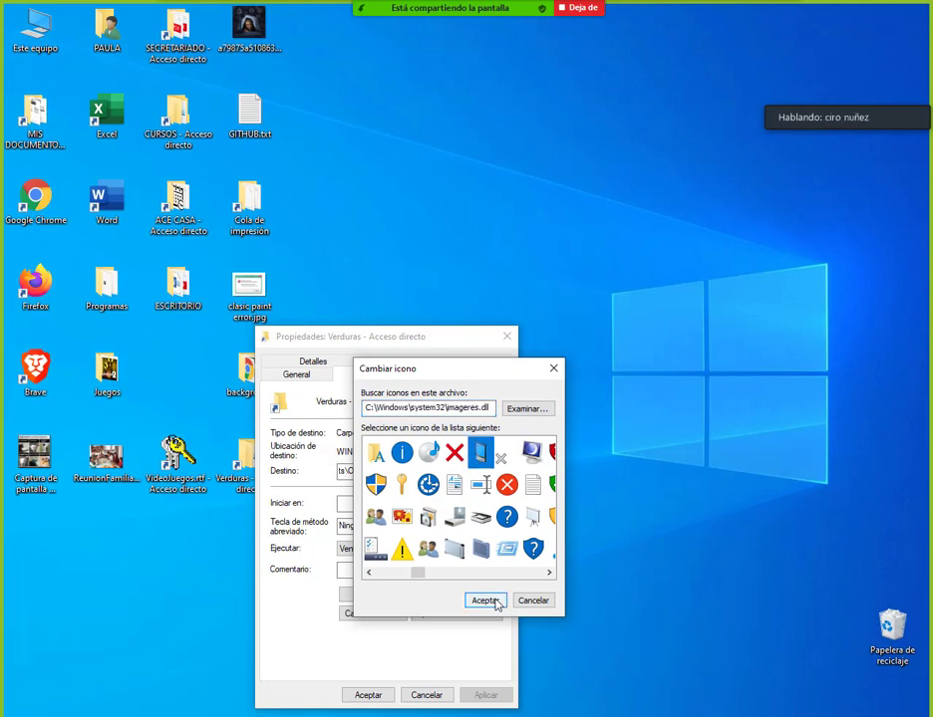
{"action": "left_click", "coordinate": [491, 601]}
{"action": "left_click", "coordinate": [370, 695]}
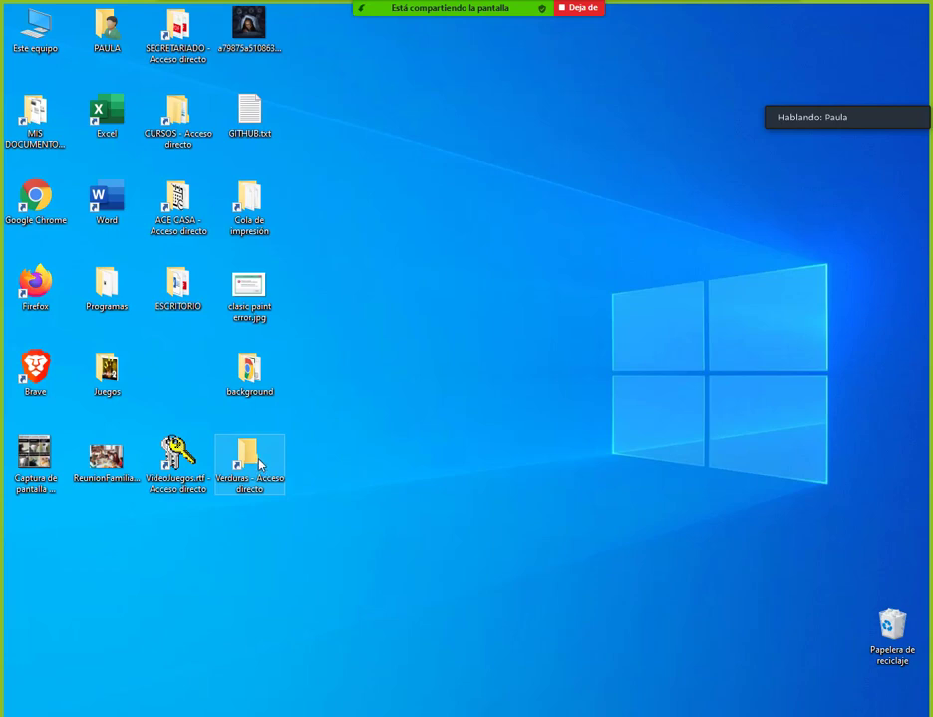
{"action": "right_click", "coordinate": [566, 267]}
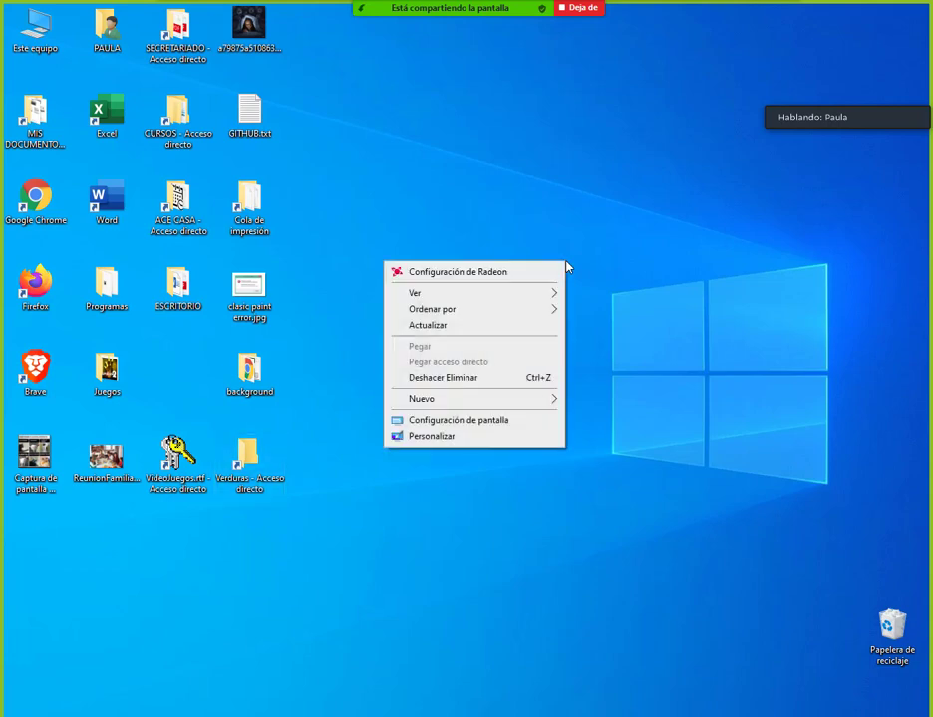
{"action": "left_click", "coordinate": [463, 335]}
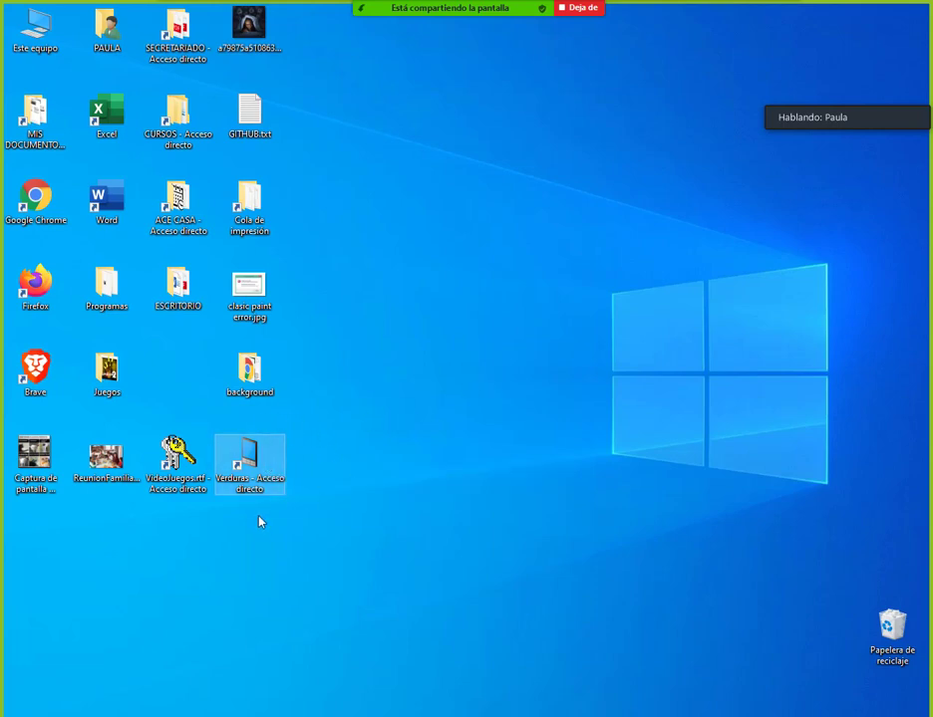
Rename the VideoJuegos.rtf shortcut on the desktop as "acceso 1"
{"action": "right_click", "coordinate": [178, 478]}
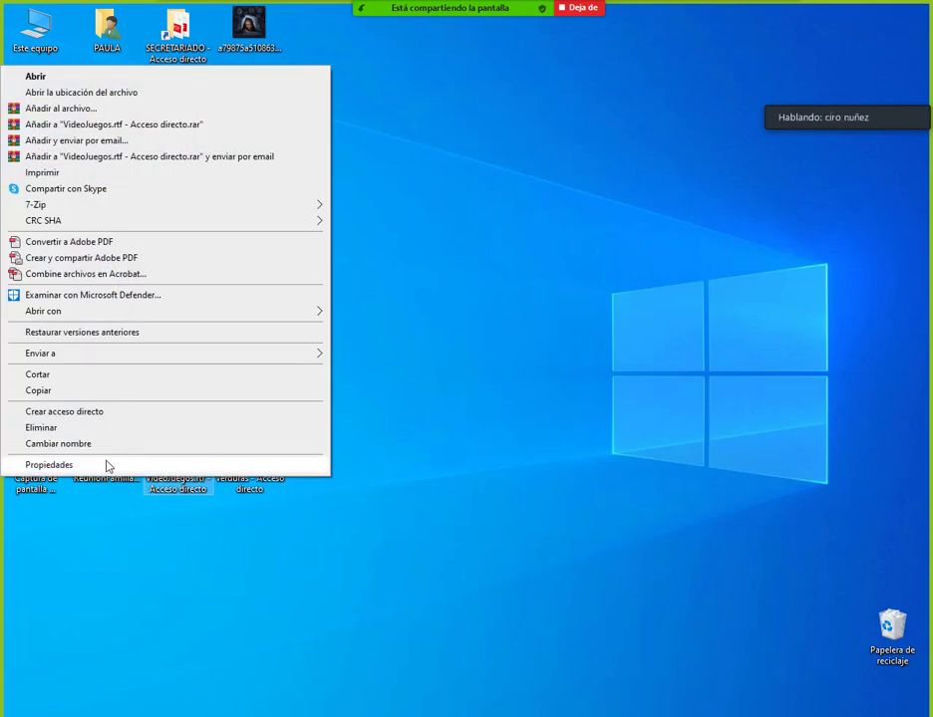
{"action": "left_click", "coordinate": [58, 443]}
{"action": "type", "text": "ac"}
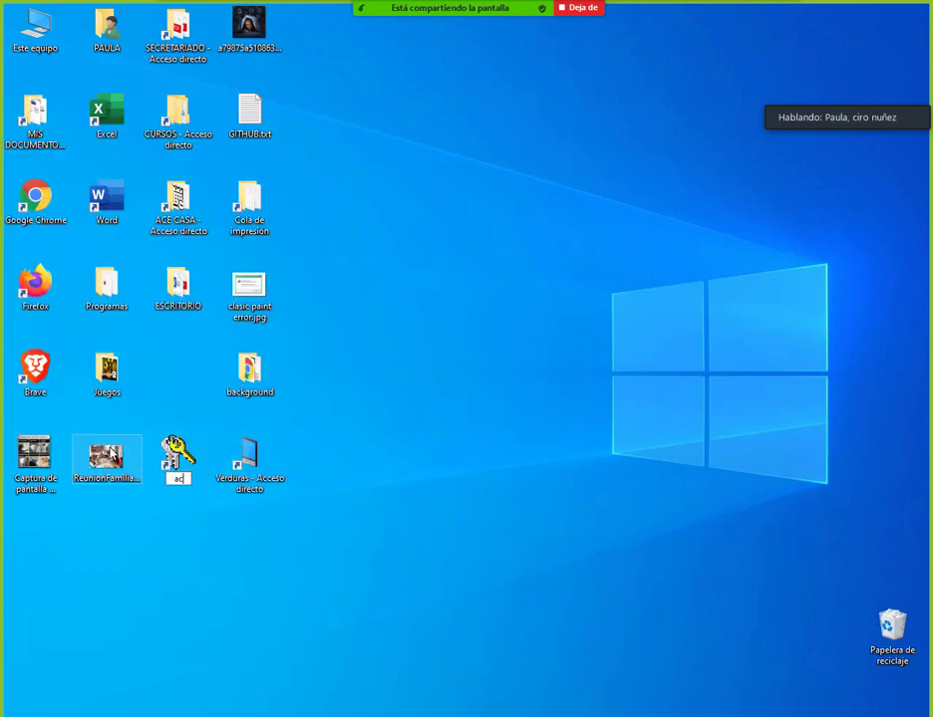
{"action": "type", "text": "ceso 1"}
{"action": "key", "text": "Return"}
Rename the Verduras shortcut on the desktop as "acceso 2"
{"action": "left_click", "coordinate": [278, 453]}
{"action": "key", "text": "F2"}
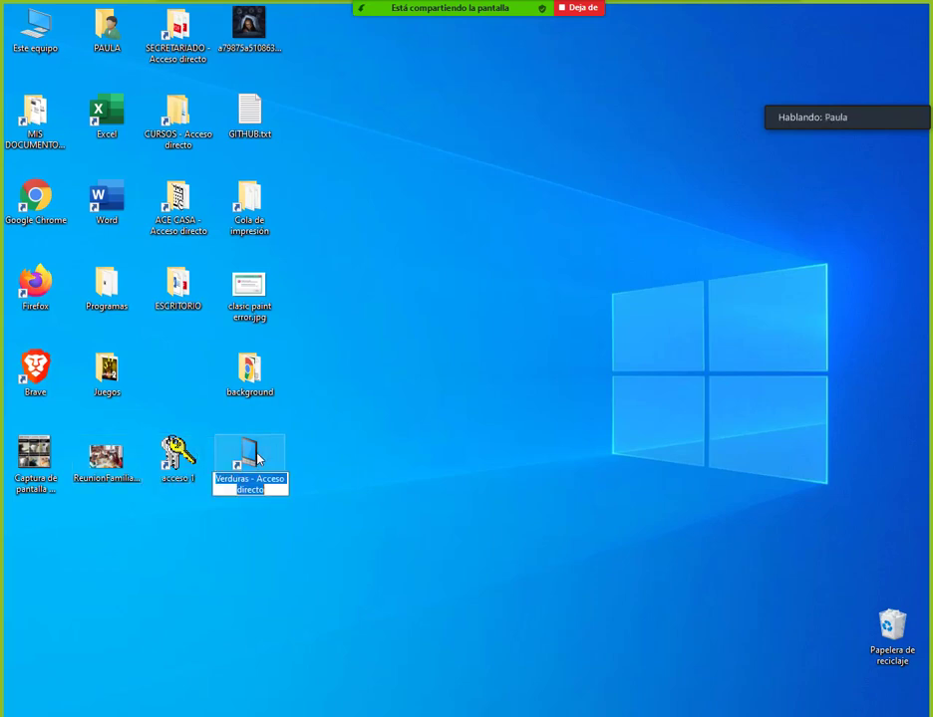
{"action": "type", "text": "acceso 2"}
{"action": "key", "text": "Return"}
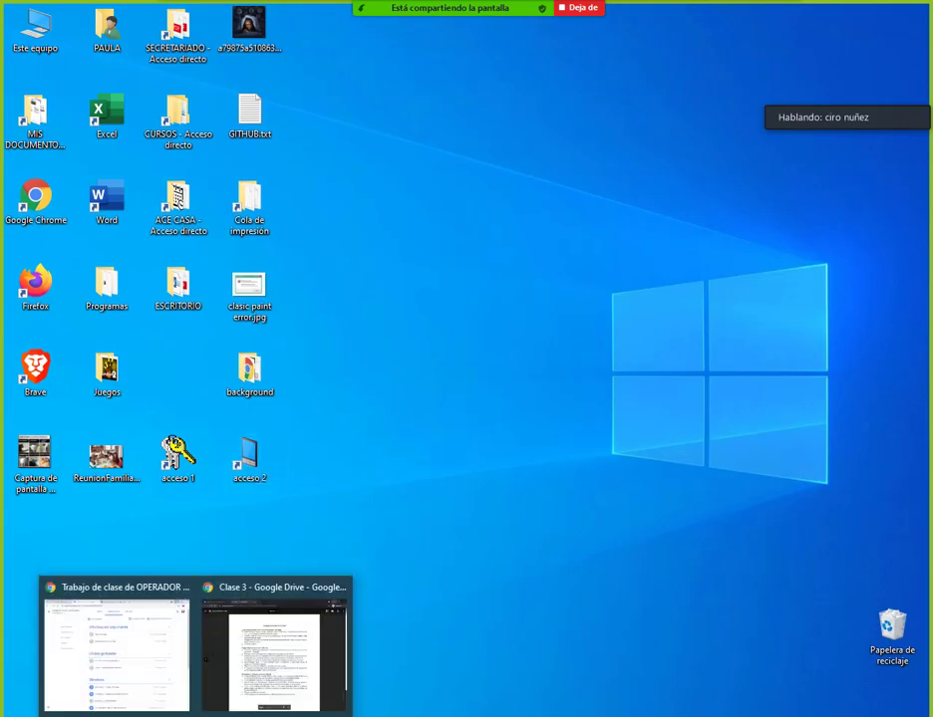
Switch to the Chrome window with the "Trabajar con accesos directos" document, read its exercises and return to the desktop
{"action": "left_click", "coordinate": [260, 669]}
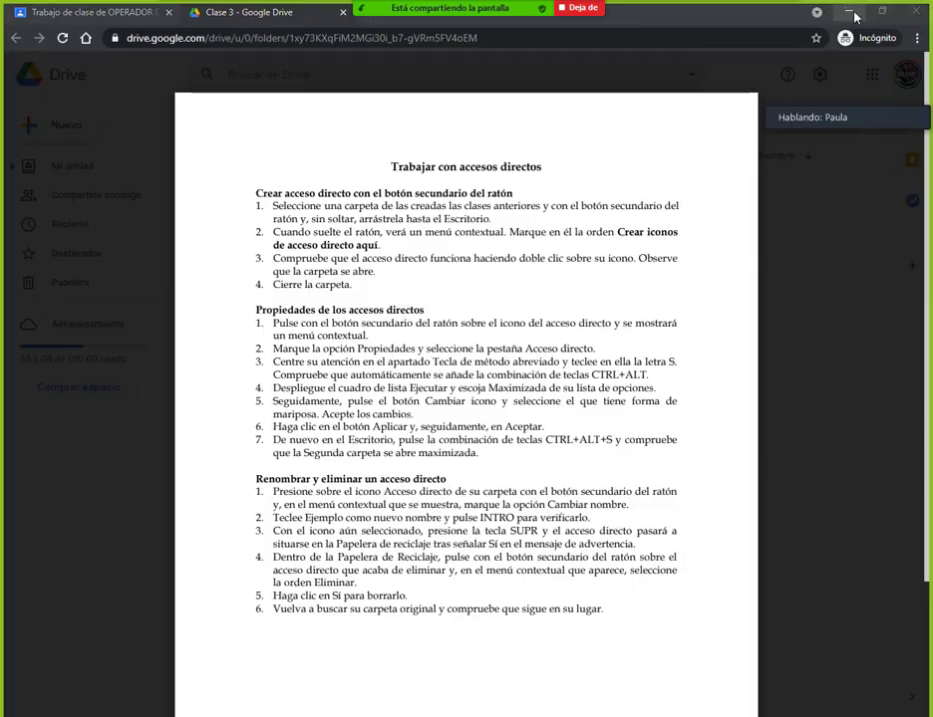
{"action": "left_click", "coordinate": [916, 11]}
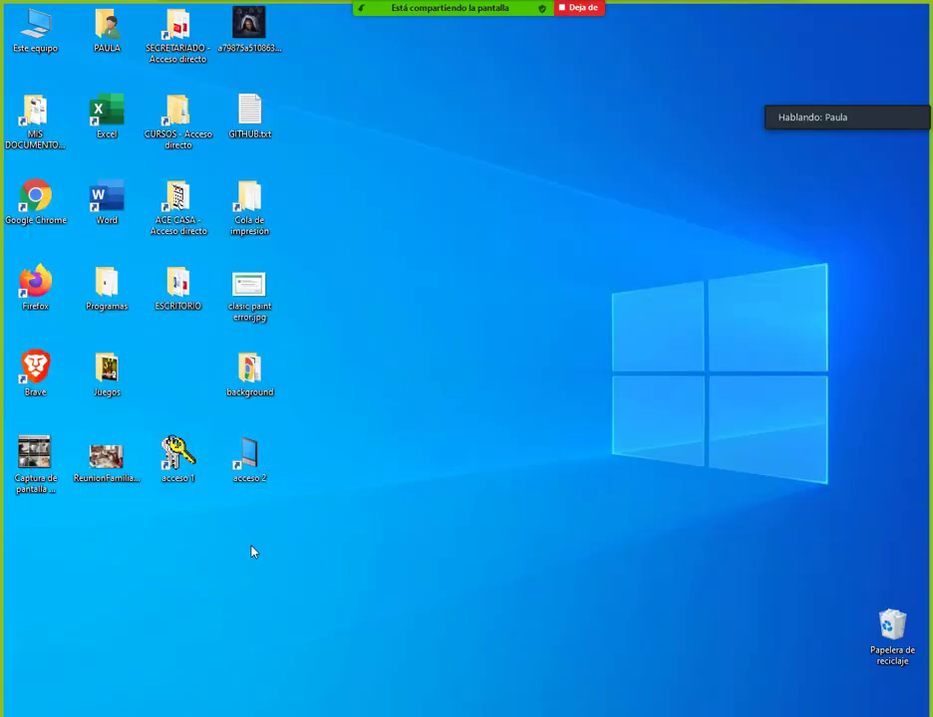
Test both renamed shortcuts by opening acceso 1 with its content unblocked and acceso 2, closing each window after viewing it
{"action": "double_click", "coordinate": [179, 461]}
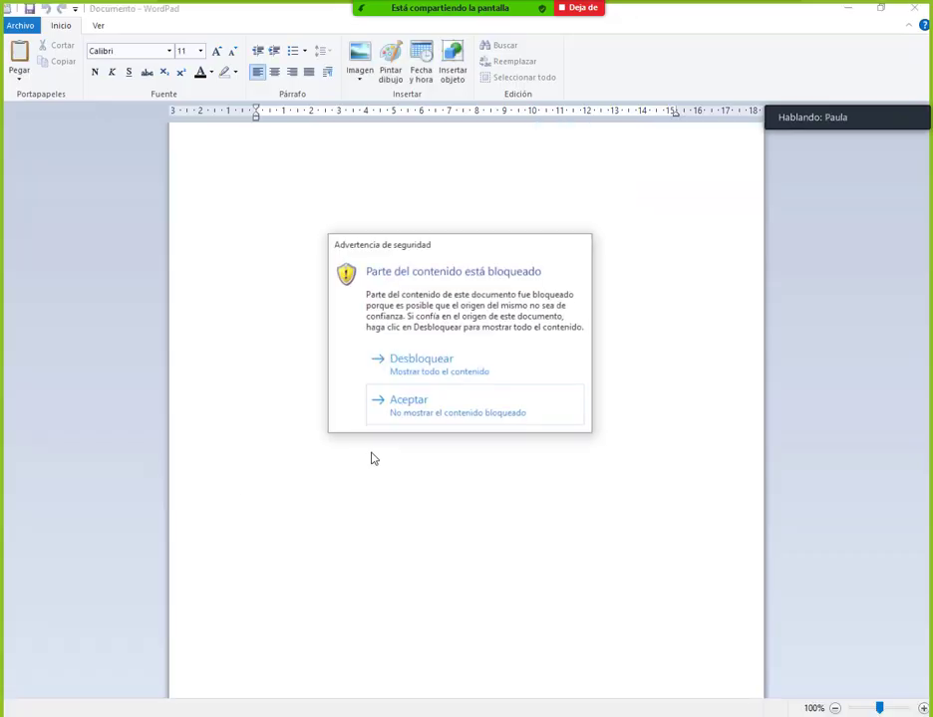
{"action": "left_click", "coordinate": [459, 372]}
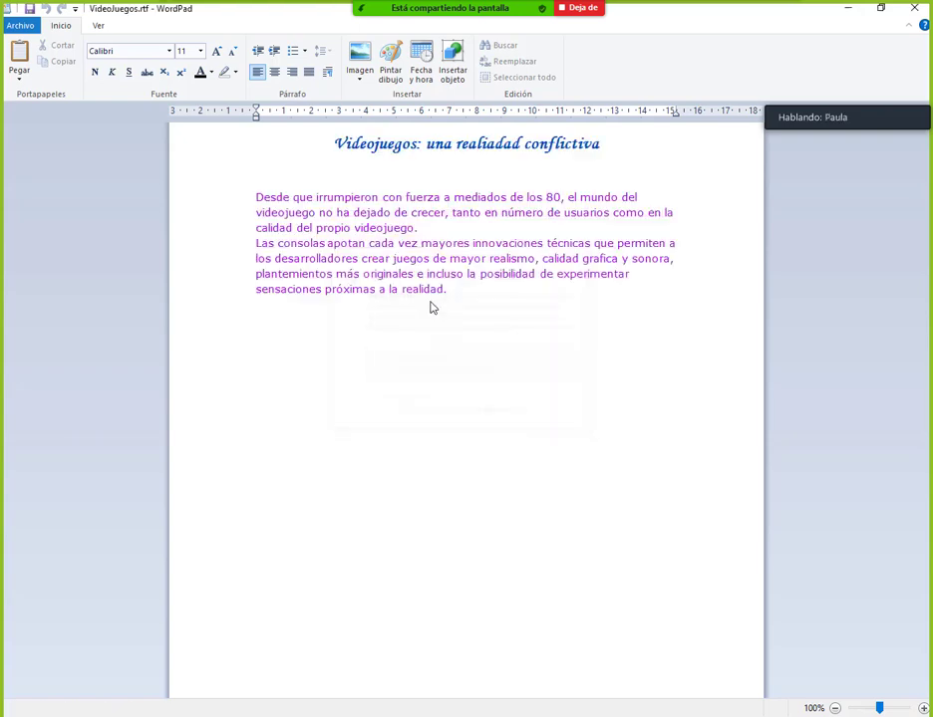
{"action": "left_click", "coordinate": [914, 8]}
{"action": "double_click", "coordinate": [252, 456]}
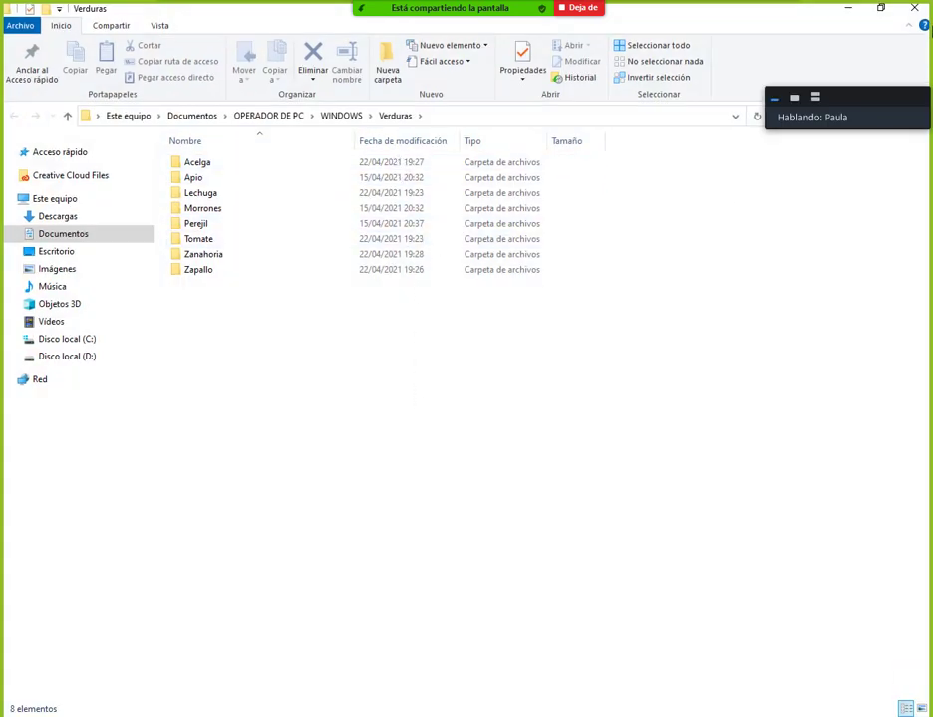
{"action": "left_click", "coordinate": [913, 8]}
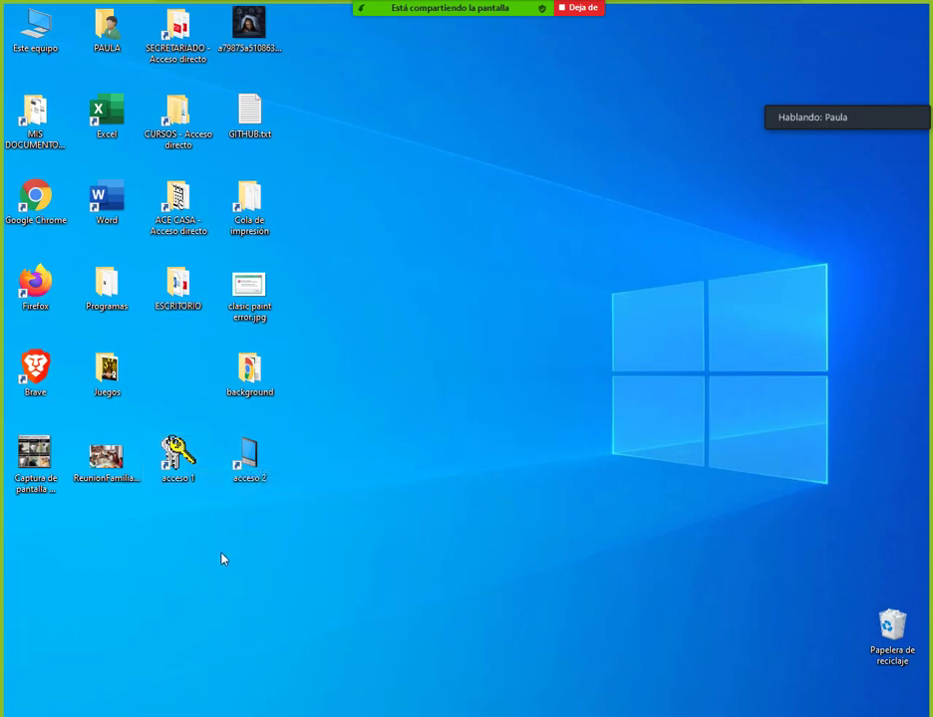
Assign Ctrl + Alt + P as the shortcut key of acceso 1 in its properties
{"action": "right_click", "coordinate": [175, 452]}
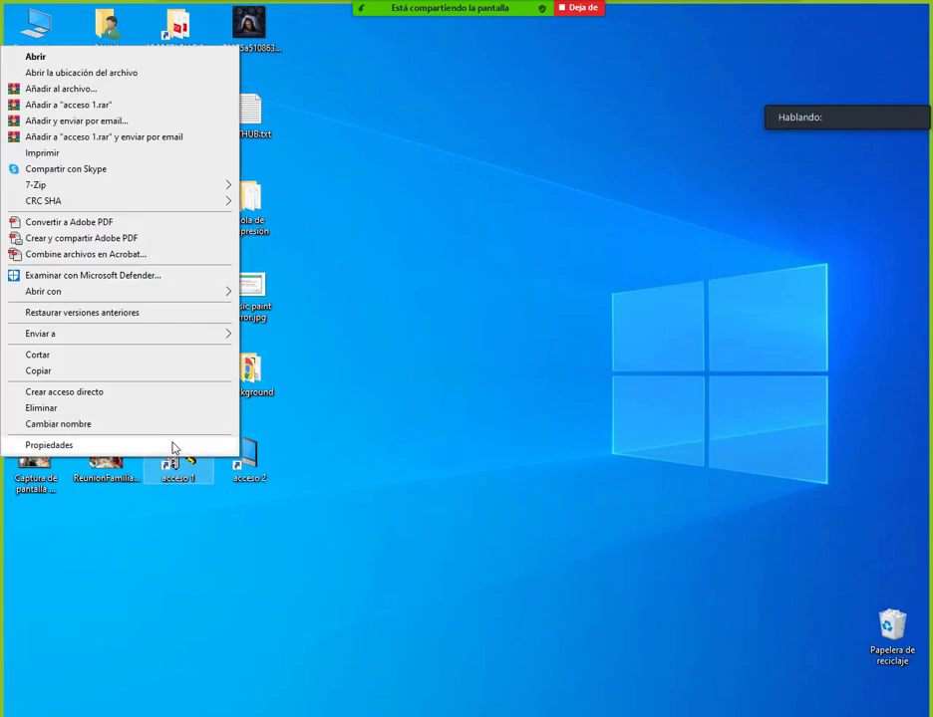
{"action": "left_click", "coordinate": [172, 444]}
{"action": "left_click_drag", "start_coordinate": [289, 339], "coordinate": [401, 215]}
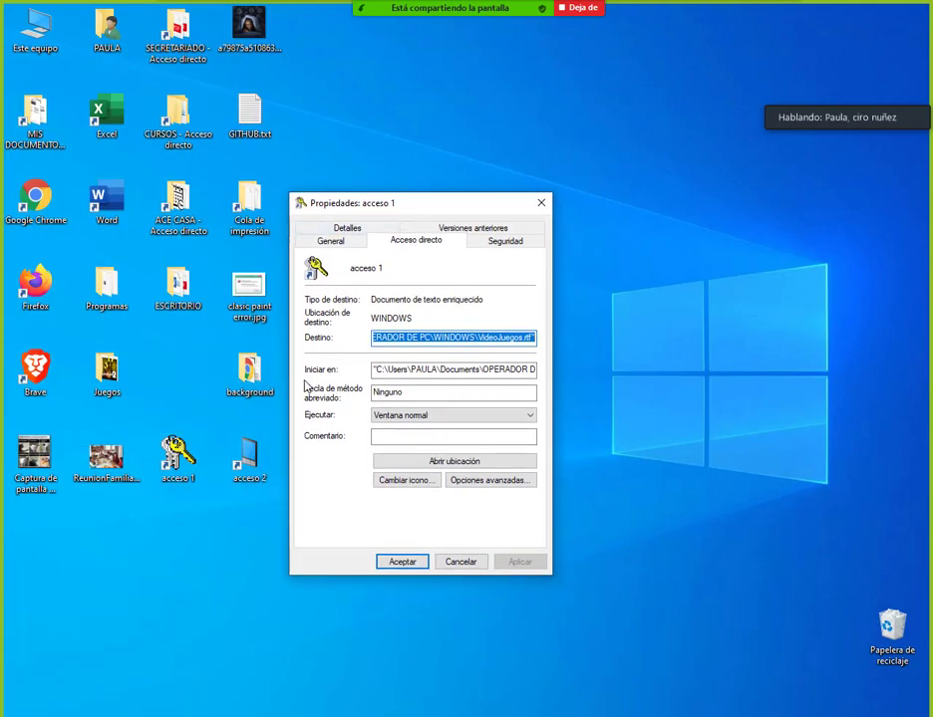
{"action": "mouse_move", "coordinate": [302, 384]}
{"action": "left_mouse_down"}
{"action": "mouse_move", "coordinate": [435, 408]}
{"action": "mouse_move", "coordinate": [547, 409]}
{"action": "left_mouse_up"}
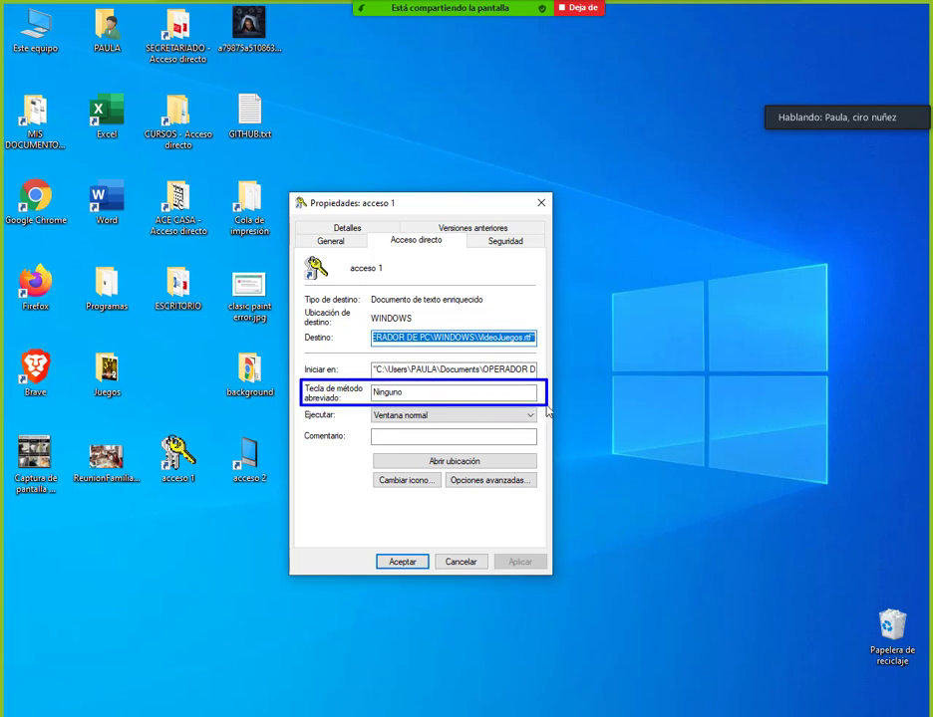
{"action": "left_click", "coordinate": [432, 397]}
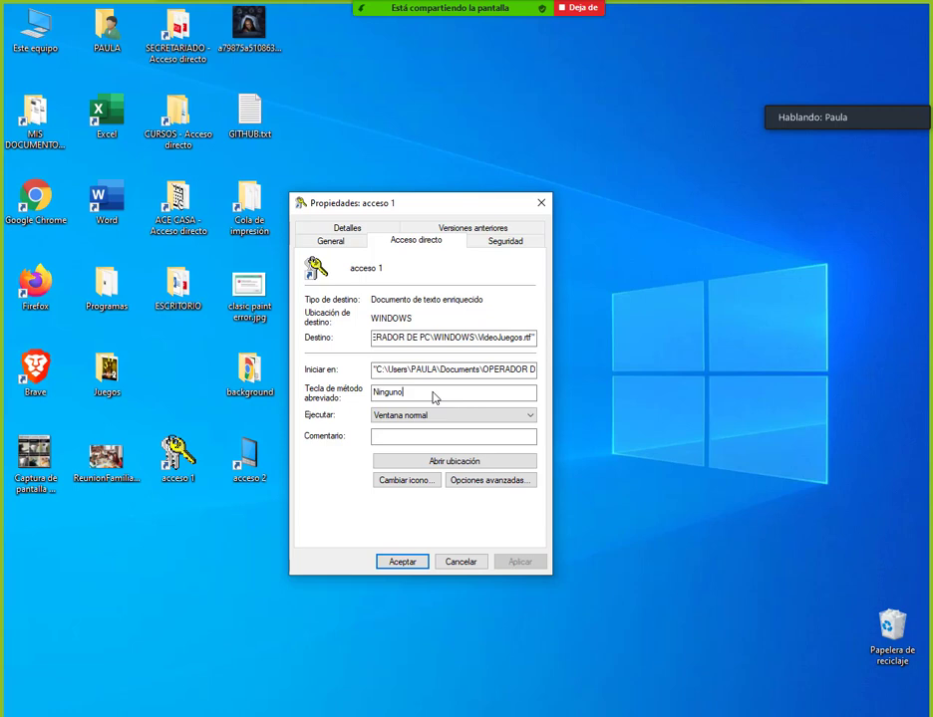
{"action": "key", "text": "ctrl+alt+p"}
{"action": "key", "text": "ctrl+shift"}
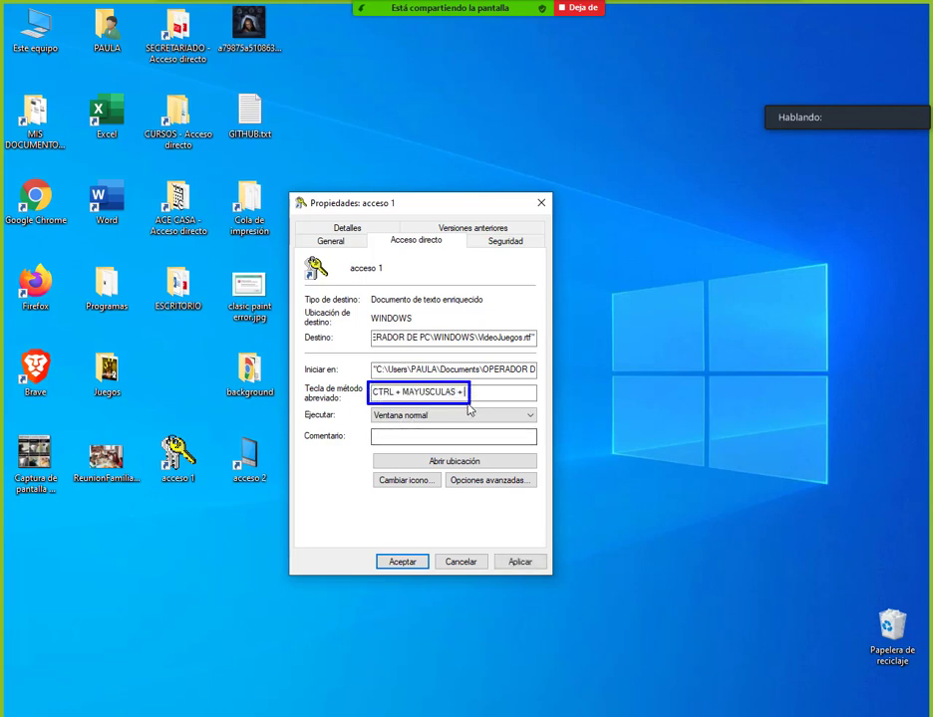
{"action": "key", "text": "ctrl+alt+p"}
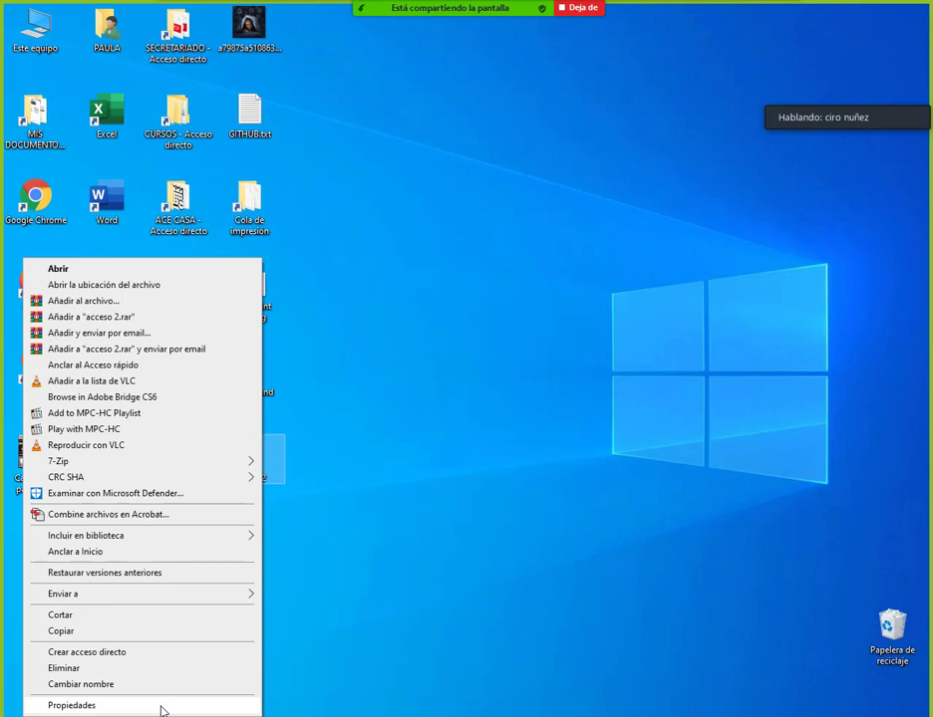
Examine the shortcut key and the Ejecutar window options in the properties of acceso 2, and close them without changes
{"action": "left_click", "coordinate": [162, 707]}
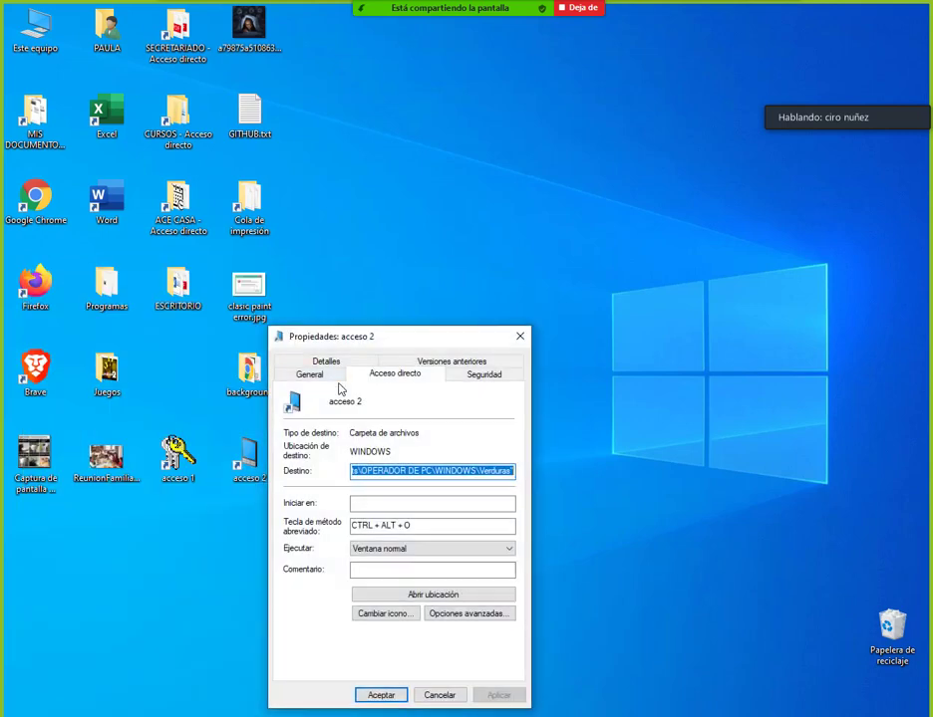
{"action": "left_click_drag", "start_coordinate": [418, 339], "coordinate": [461, 231]}
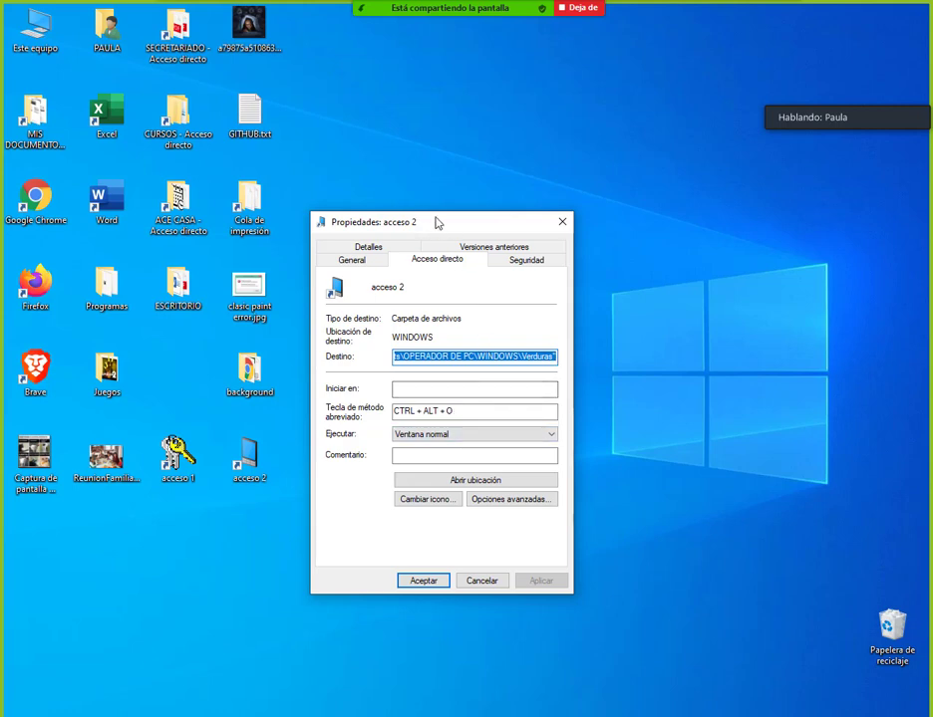
{"action": "left_click_drag", "start_coordinate": [435, 220], "coordinate": [445, 192]}
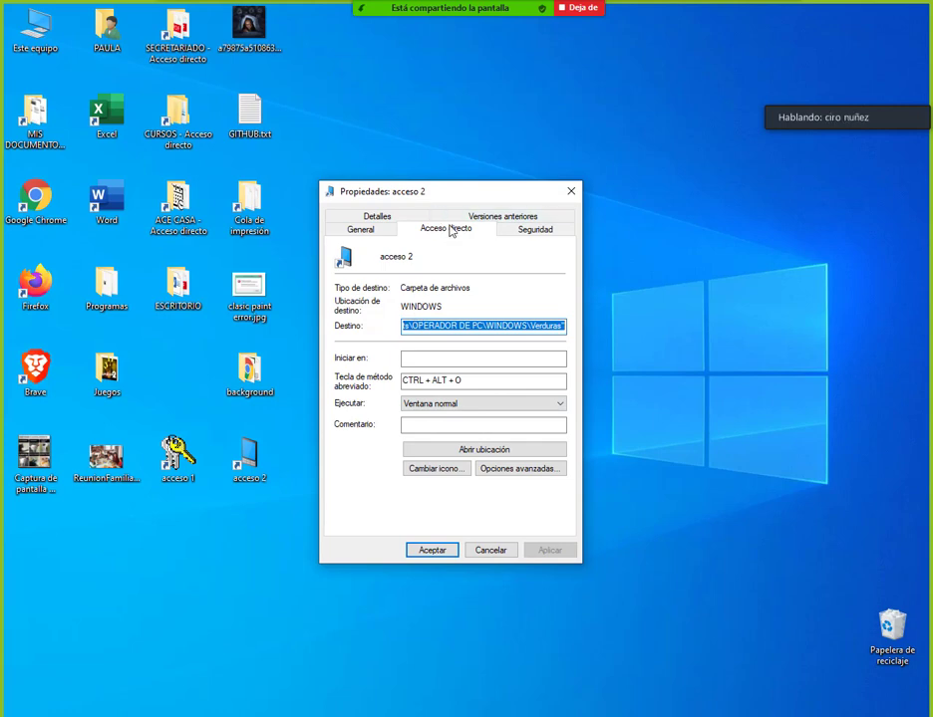
{"action": "left_click_drag", "start_coordinate": [453, 187], "coordinate": [455, 150]}
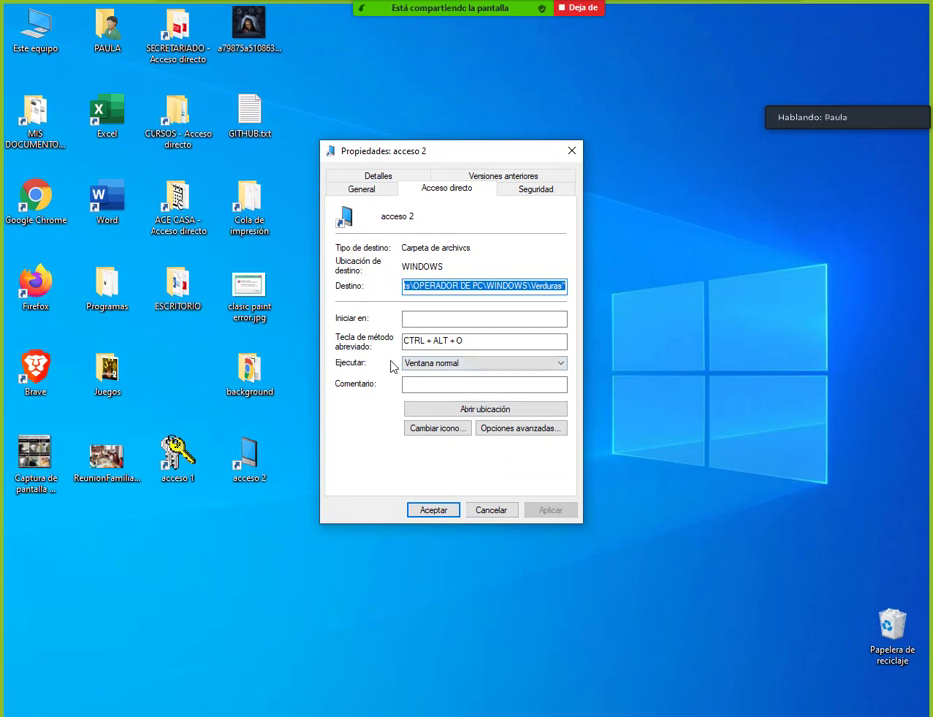
{"action": "left_click", "coordinate": [543, 365]}
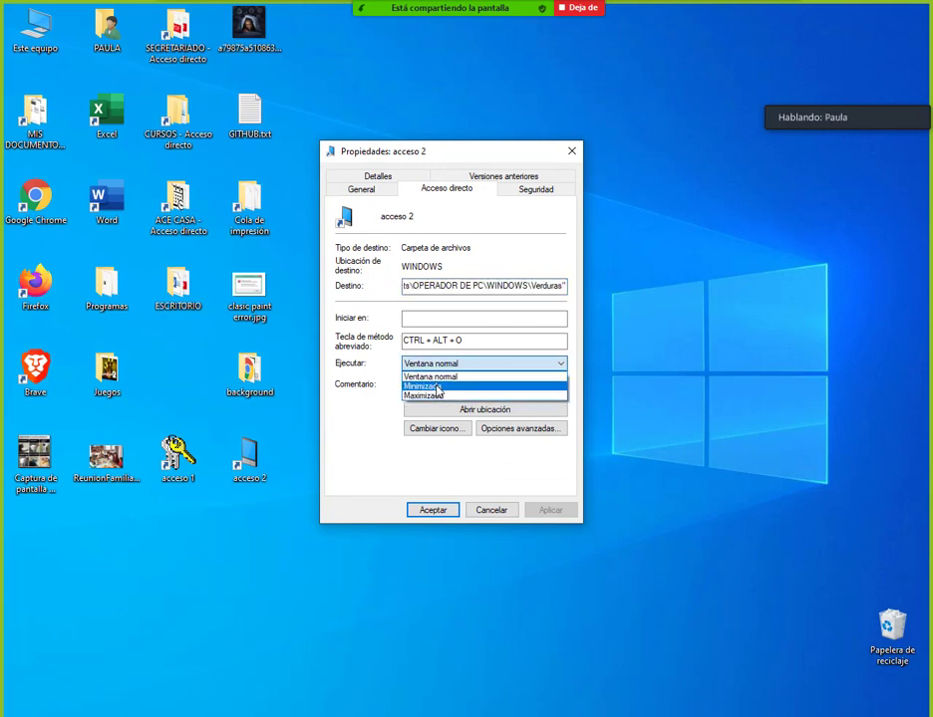
{"action": "left_click", "coordinate": [494, 184]}
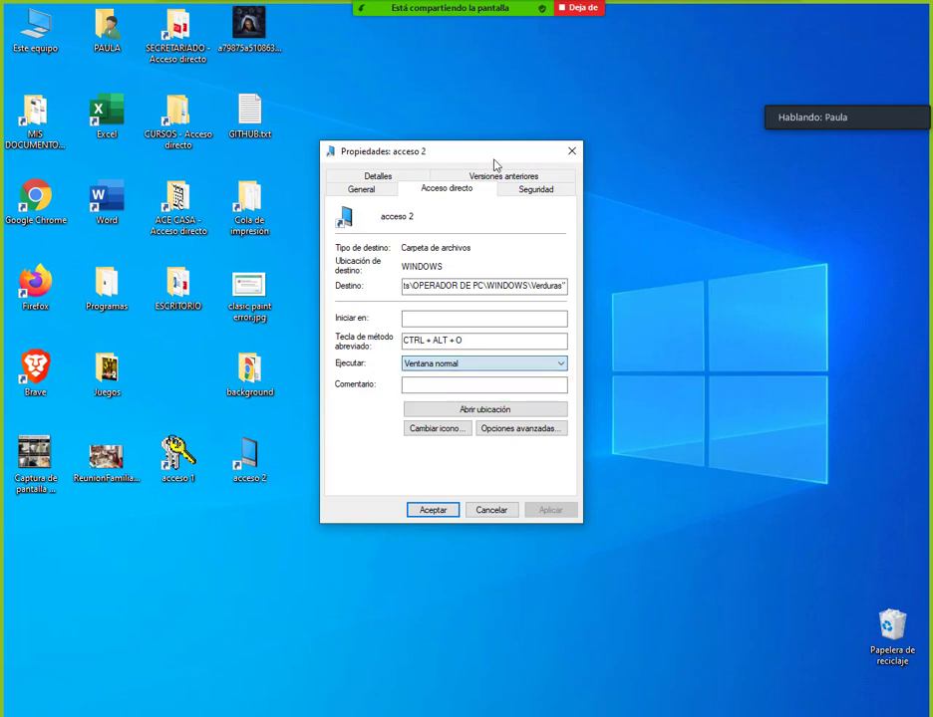
{"action": "left_click", "coordinate": [573, 153]}
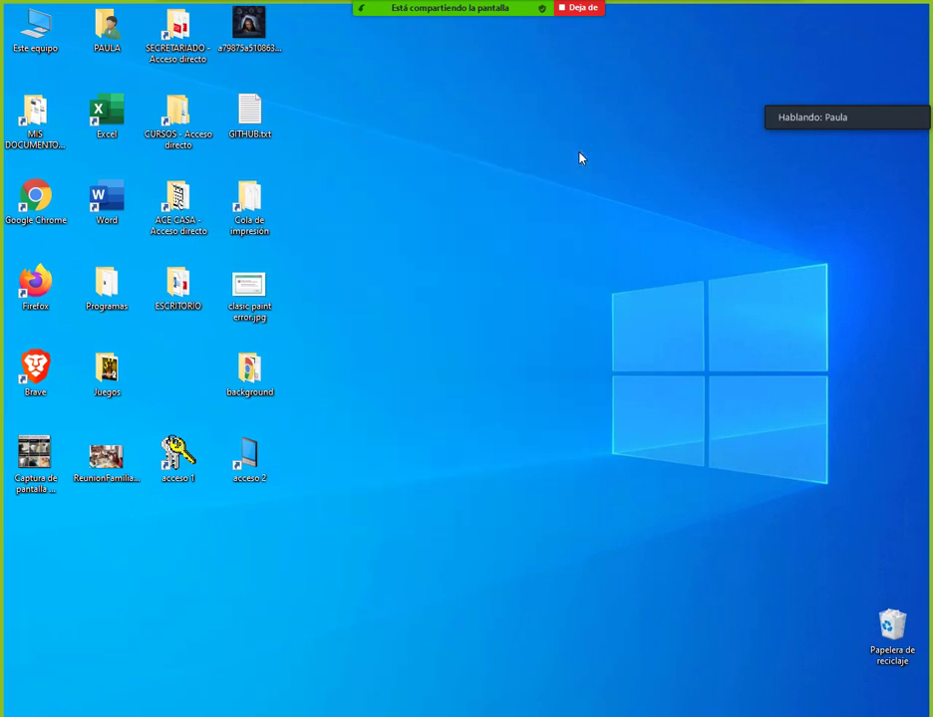
Open the Verduras folder through acceso 2 to check how its window starts, and close it
{"action": "double_click", "coordinate": [257, 458]}
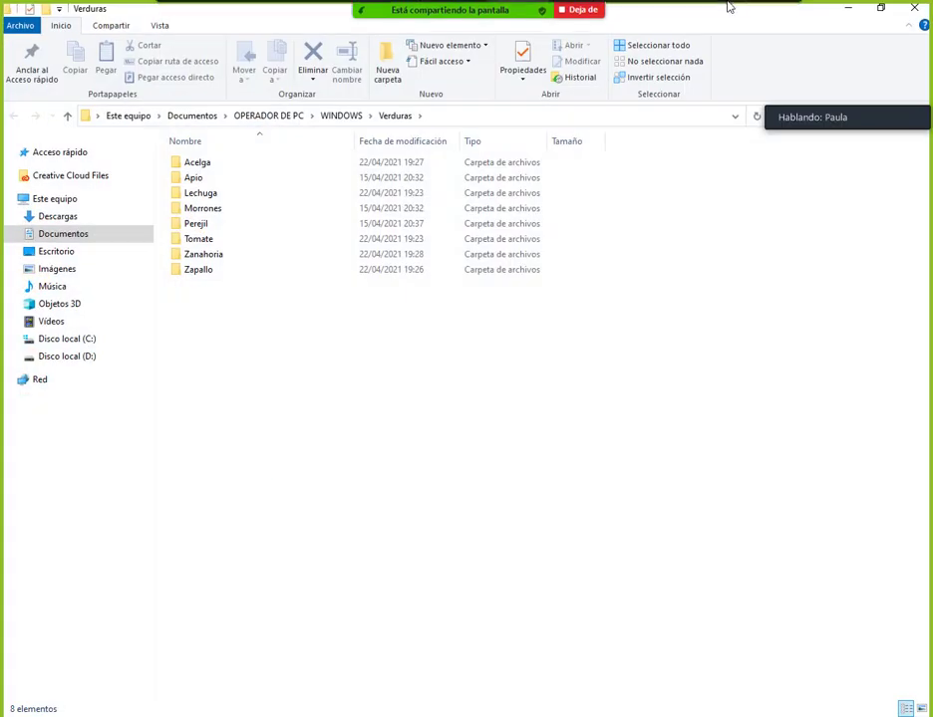
{"action": "mouse_move", "coordinate": [732, 10]}
{"action": "left_click", "coordinate": [778, 15]}
{"action": "left_click", "coordinate": [891, 17]}
{"action": "left_click", "coordinate": [914, 8]}
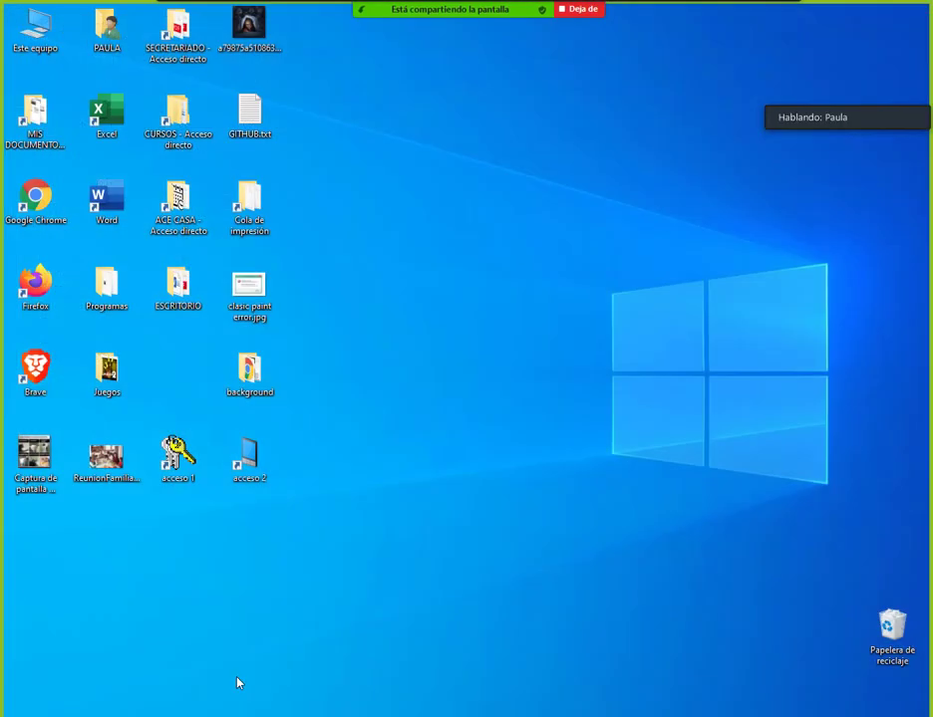
Set the Ejecutar option of acceso 2 to Minimizada in its properties and accept the change
{"action": "right_click", "coordinate": [254, 456]}
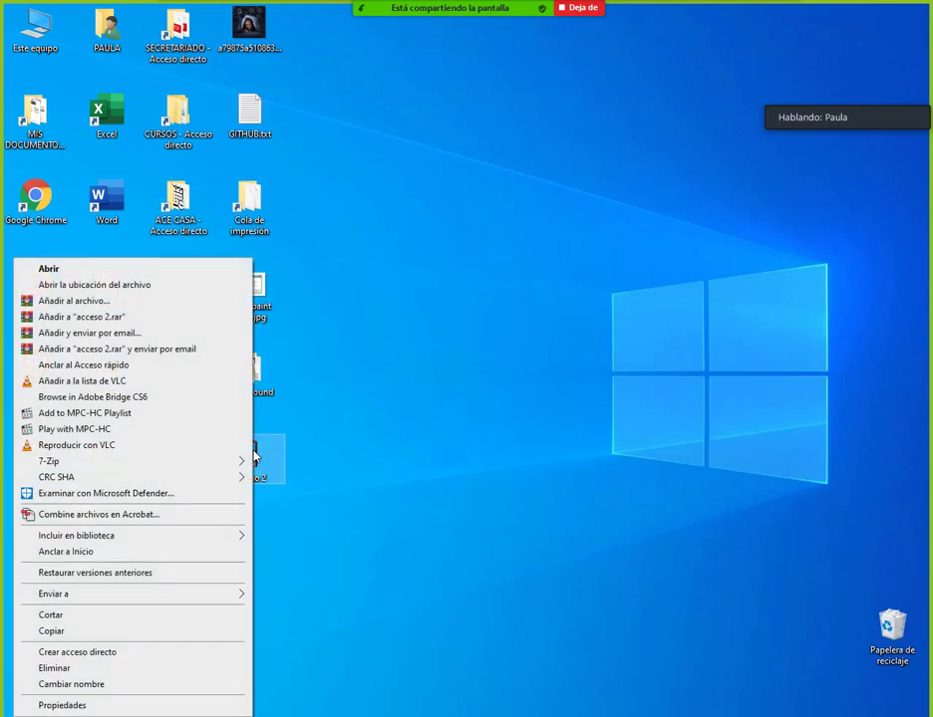
{"action": "left_click", "coordinate": [87, 705]}
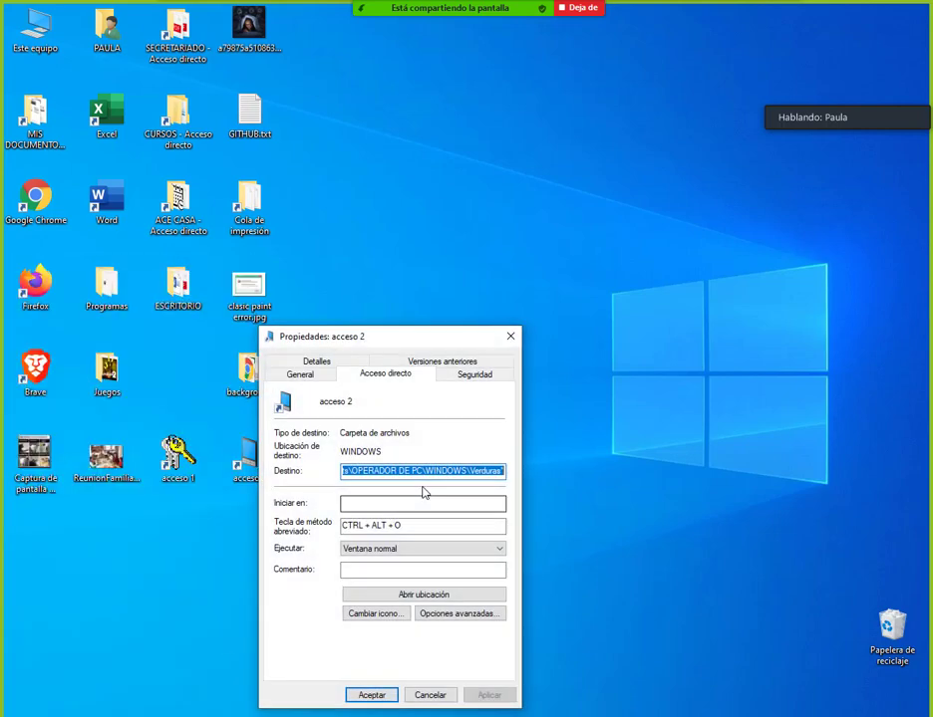
{"action": "left_click", "coordinate": [396, 551]}
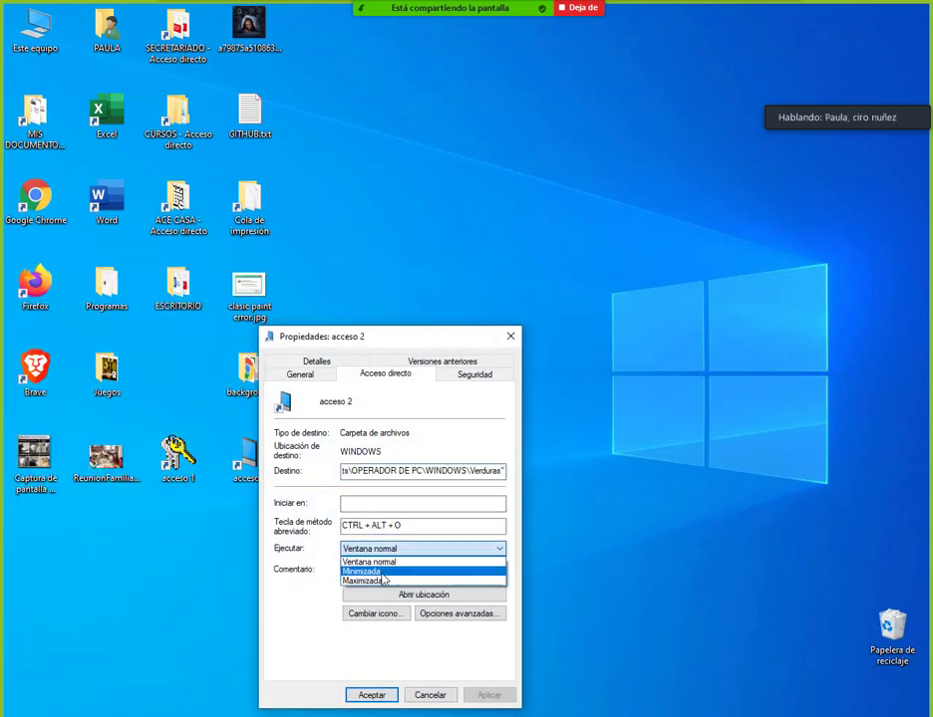
{"action": "left_click", "coordinate": [382, 576]}
{"action": "left_click", "coordinate": [385, 694]}
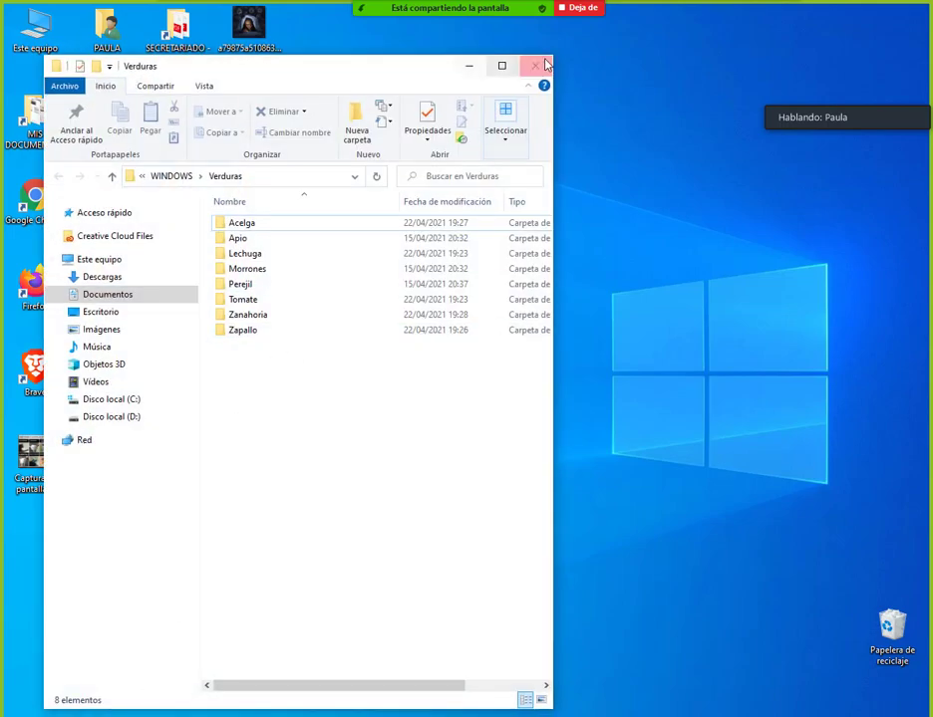
Close the Verduras window, test opening the folder again with the minimised setting, and close it
{"action": "left_click", "coordinate": [535, 66]}
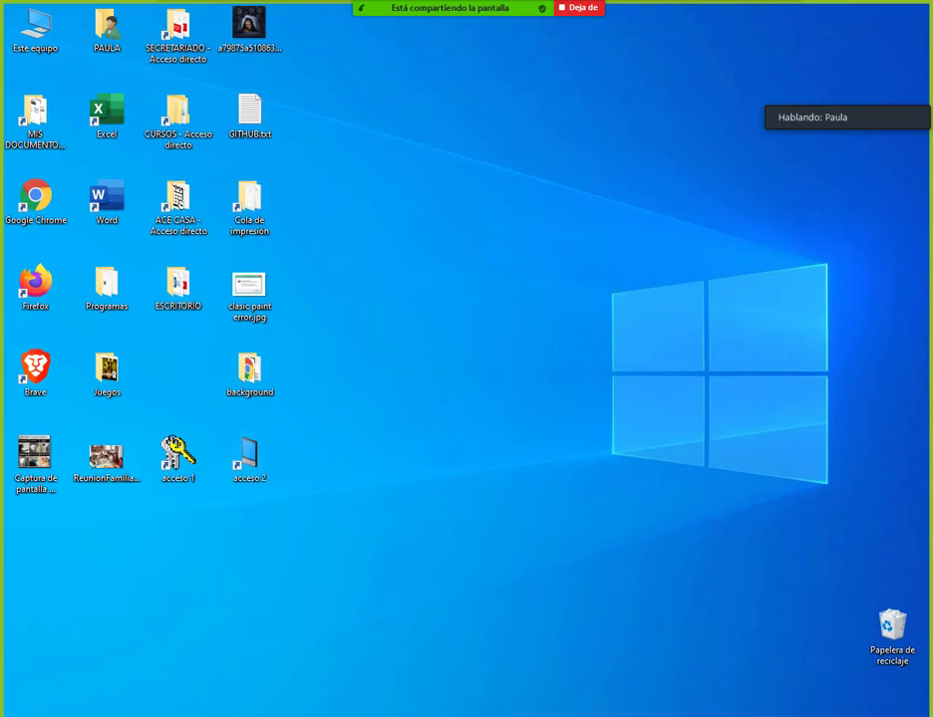
{"action": "double_click", "coordinate": [177, 456]}
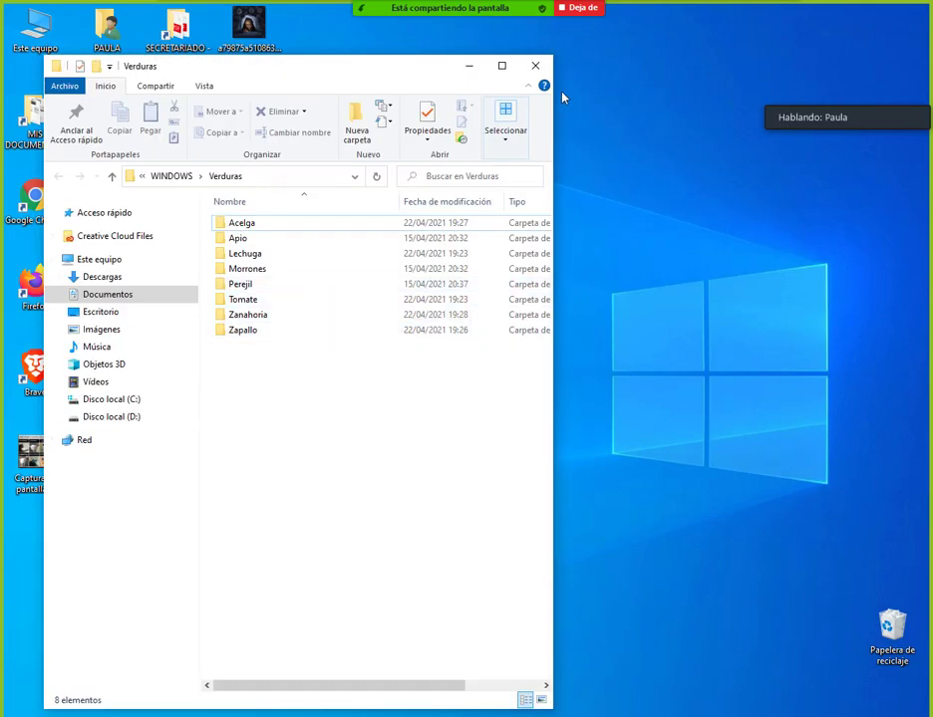
{"action": "left_click", "coordinate": [537, 66]}
Set the Ejecutar option of acceso 2 to Ventana normal in its properties and accept the change
{"action": "right_click", "coordinate": [241, 459]}
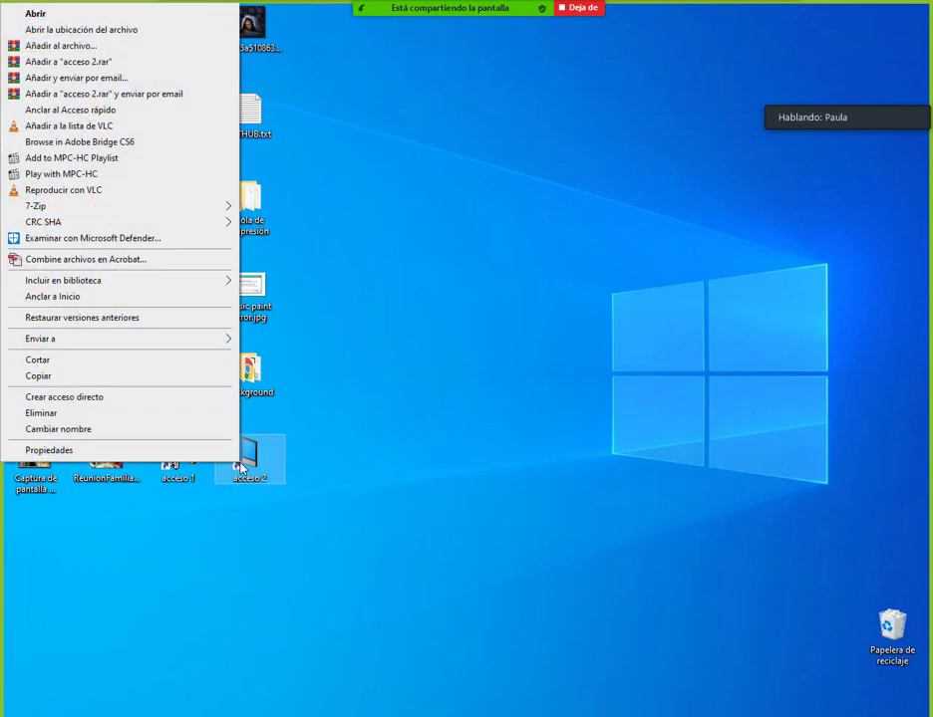
{"action": "left_click", "coordinate": [200, 453]}
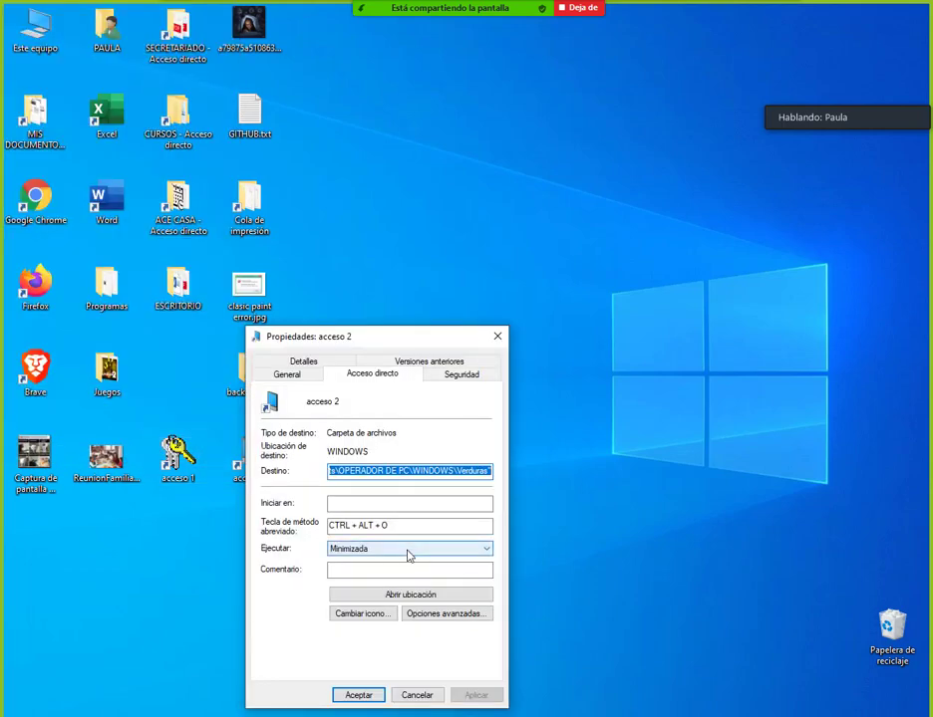
{"action": "left_click", "coordinate": [406, 551]}
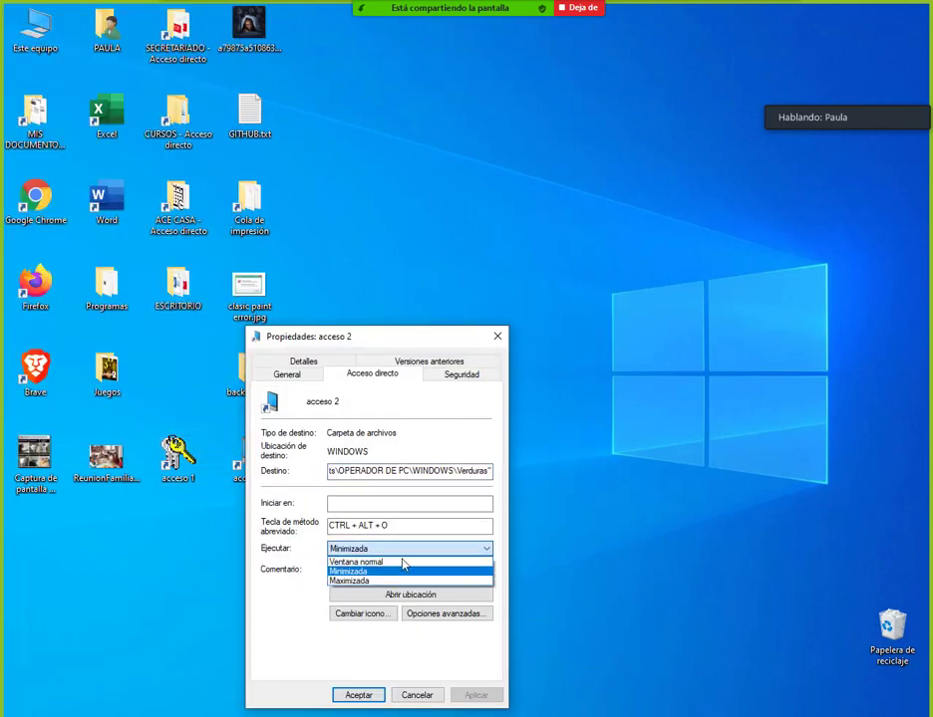
{"action": "left_click", "coordinate": [404, 562]}
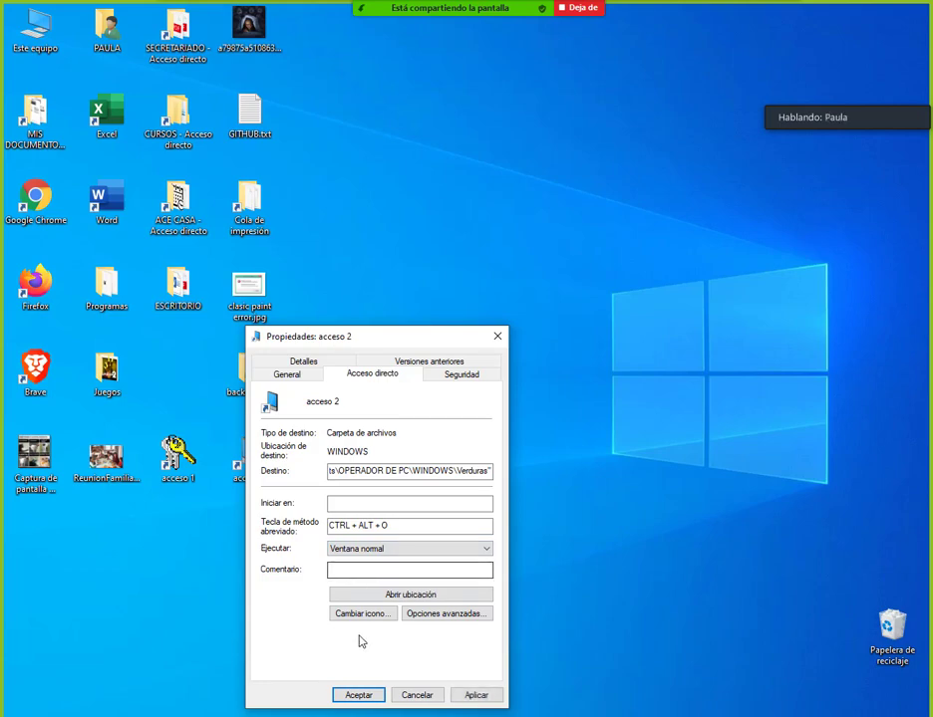
{"action": "left_click", "coordinate": [360, 695]}
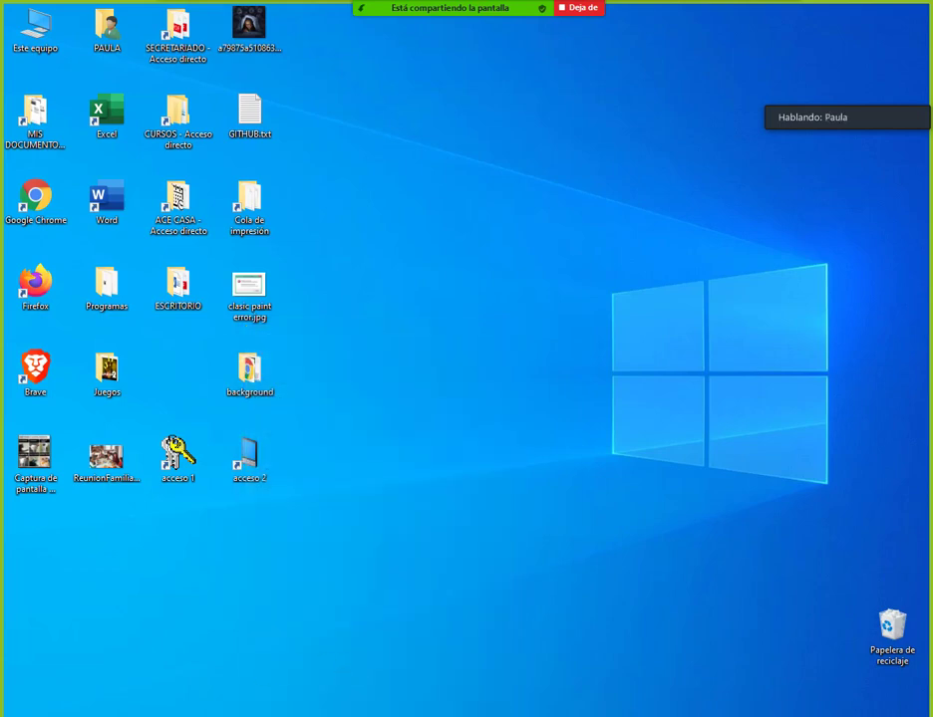
Check the deletion instructions in the Google Drive exercise sheet, then send acceso 2 and acceso 1 from the desktop to the Papelera de reciclaje
{"action": "left_click", "coordinate": [269, 653]}
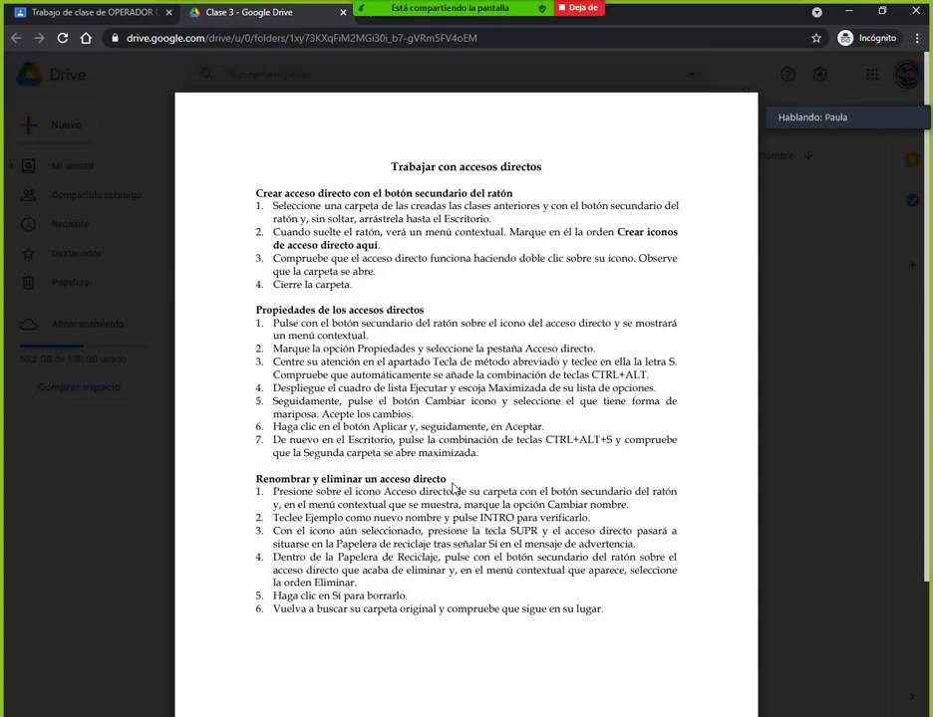
{"action": "left_click", "coordinate": [848, 11]}
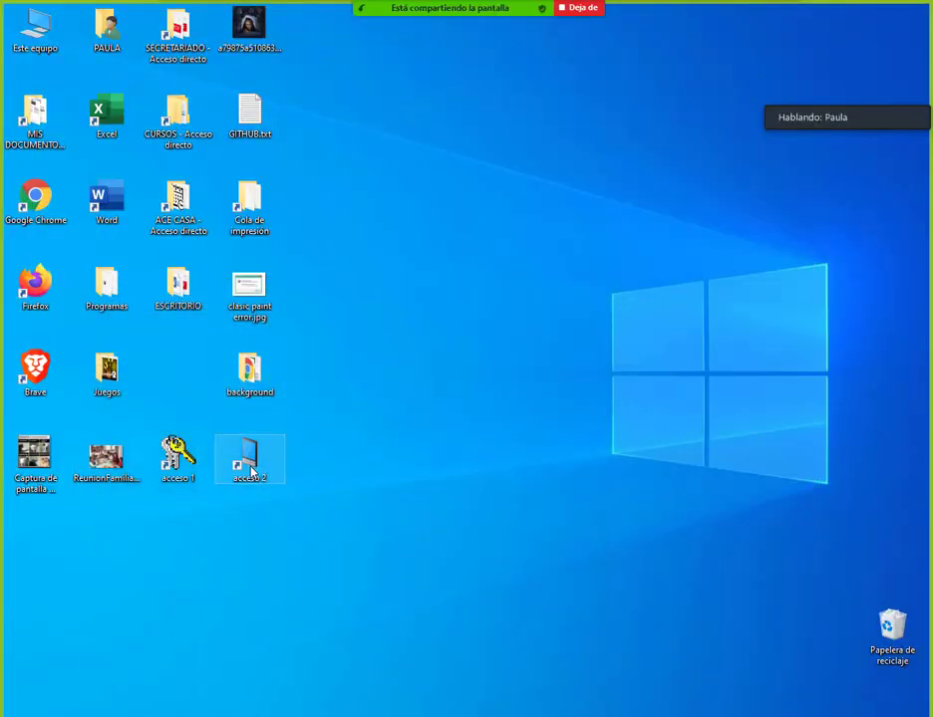
{"action": "mouse_move", "coordinate": [247, 461]}
{"action": "left_mouse_down"}
{"action": "mouse_move", "coordinate": [887, 645]}
{"action": "mouse_move", "coordinate": [889, 638]}
{"action": "mouse_move", "coordinate": [249, 466]}
{"action": "left_mouse_up"}
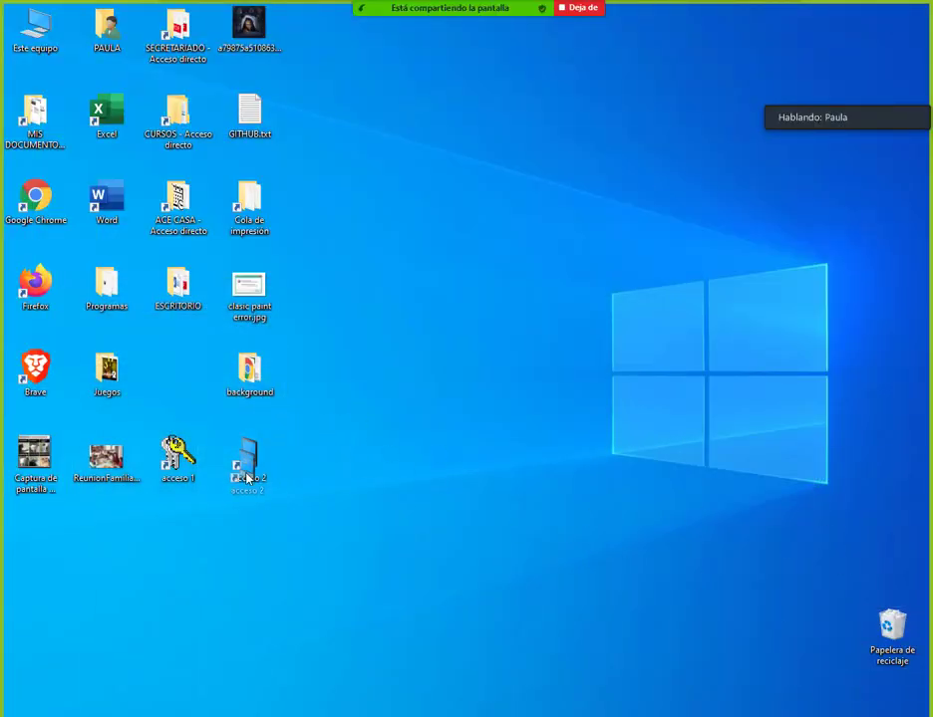
{"action": "right_click", "coordinate": [249, 460]}
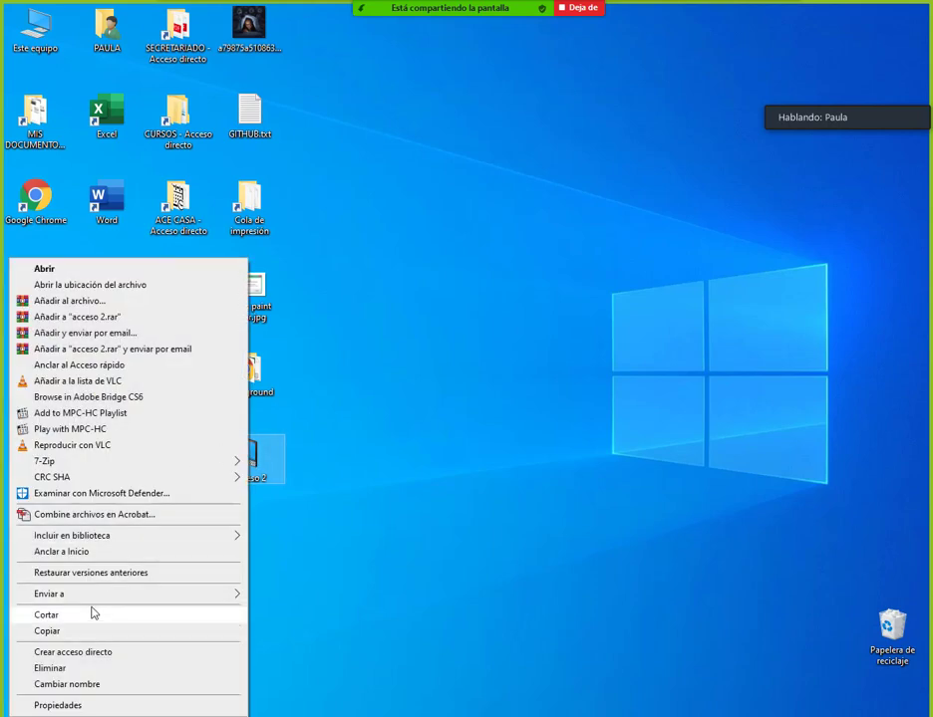
{"action": "left_click", "coordinate": [279, 451]}
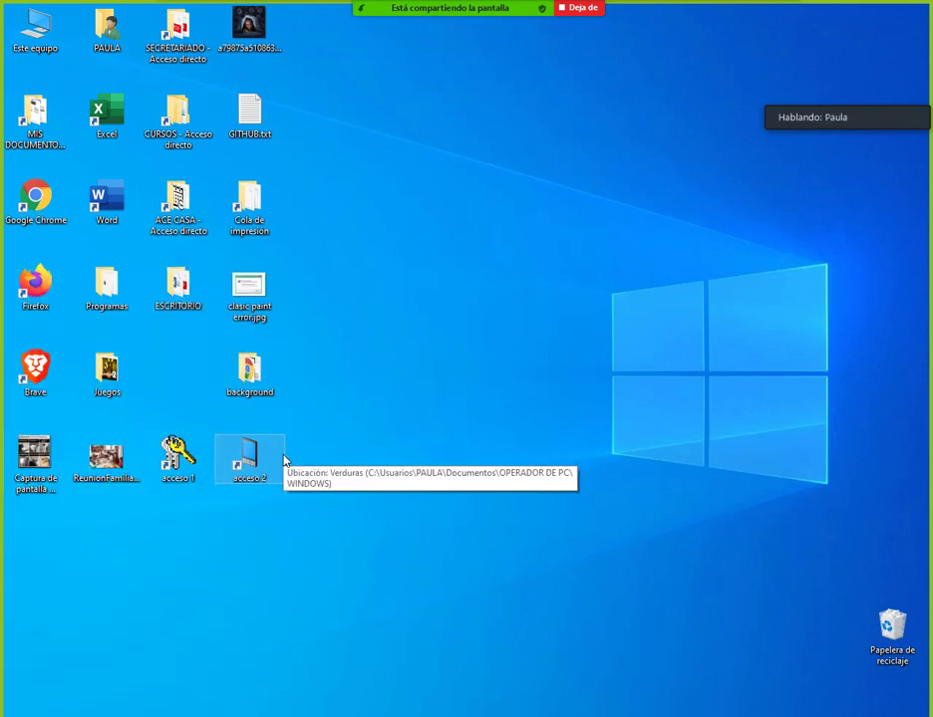
{"action": "key", "text": "Delete"}
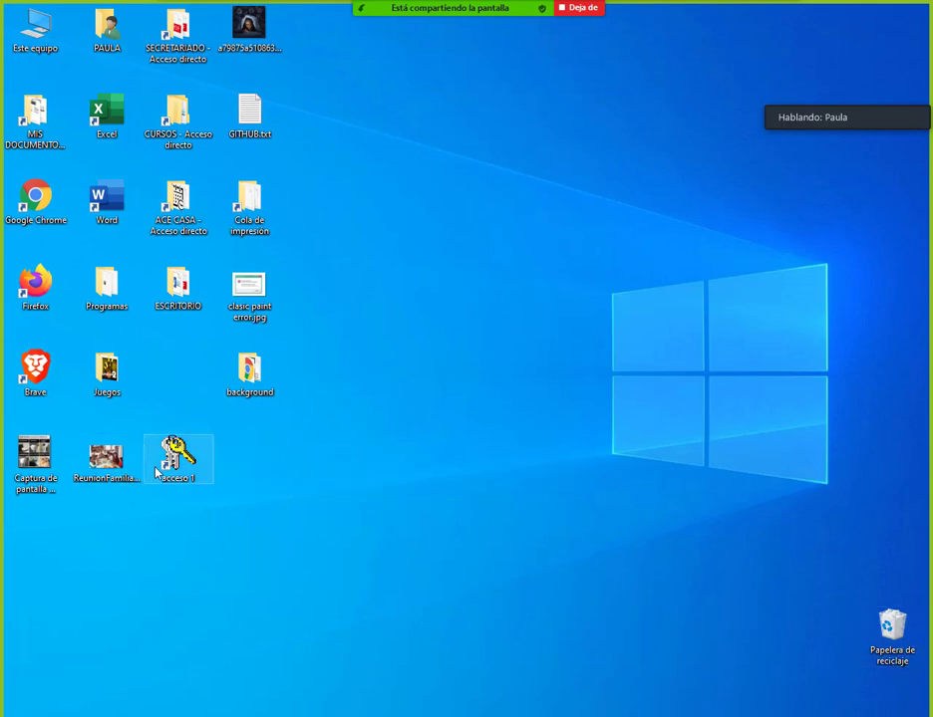
{"action": "left_click_drag", "start_coordinate": [174, 459], "coordinate": [894, 637]}
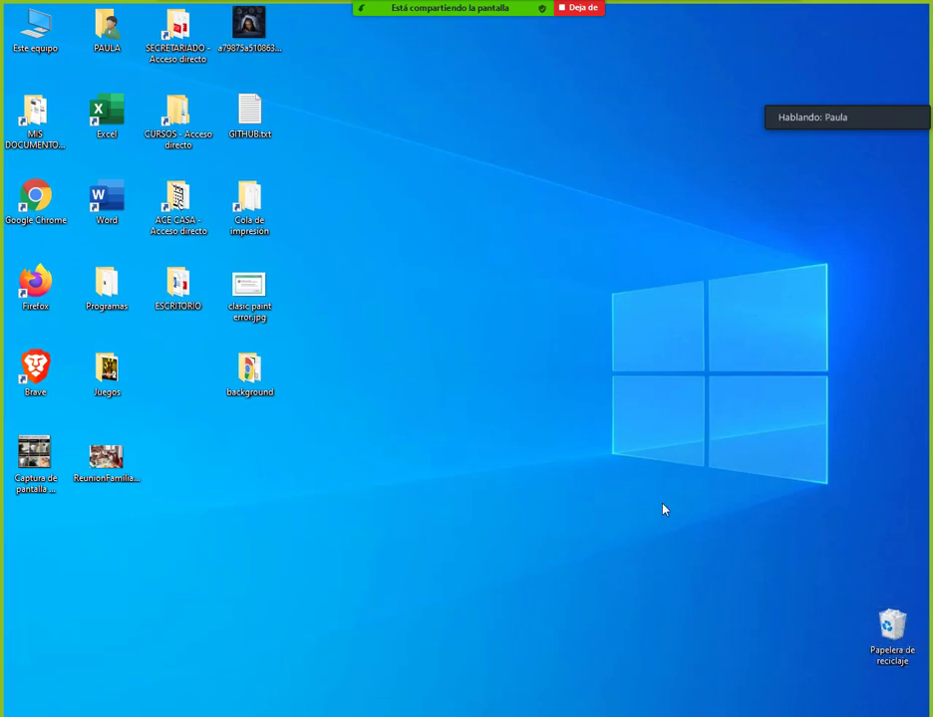
Permanently delete acceso 1 and acceso 2 from the Papelera de reciclaje and close its window
{"action": "double_click", "coordinate": [892, 628]}
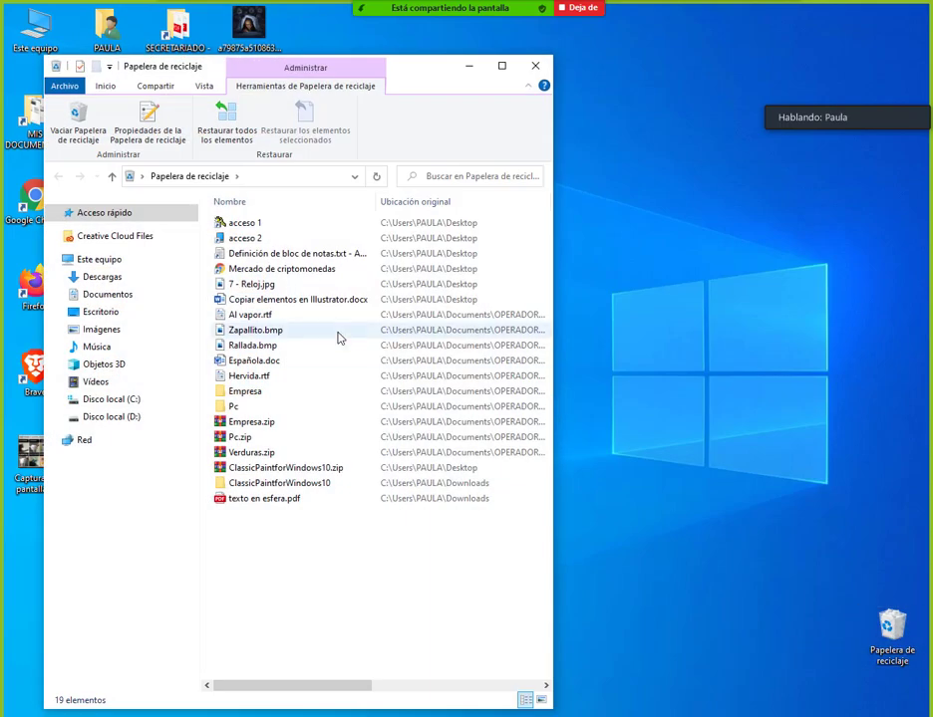
{"action": "left_click", "coordinate": [209, 223]}
{"action": "left_click", "coordinate": [217, 245], "text": "ctrl"}
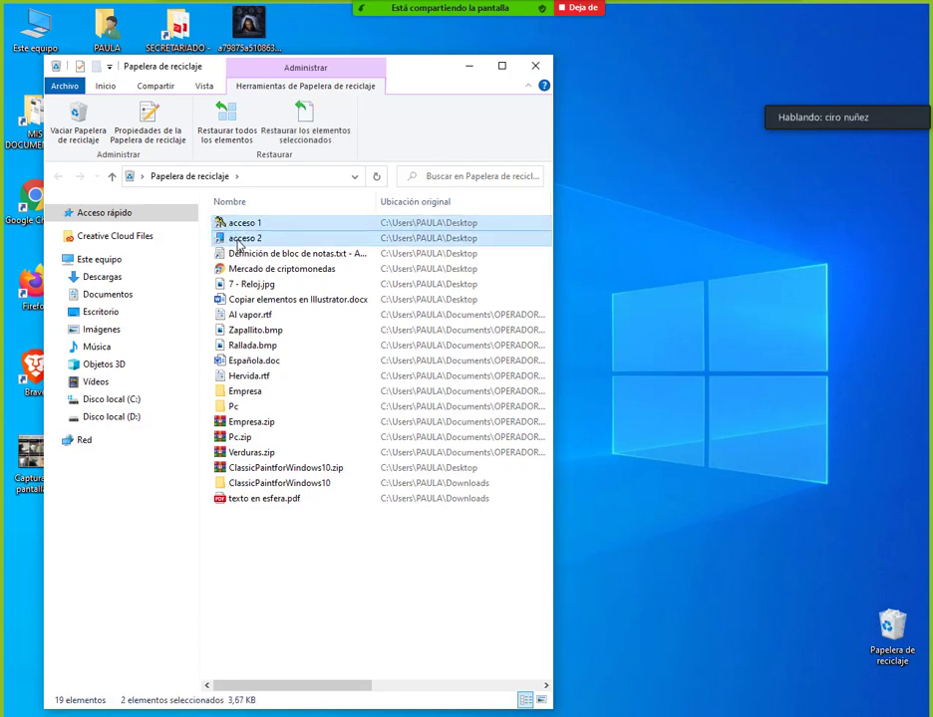
{"action": "right_click", "coordinate": [217, 245]}
{"action": "left_click", "coordinate": [165, 291]}
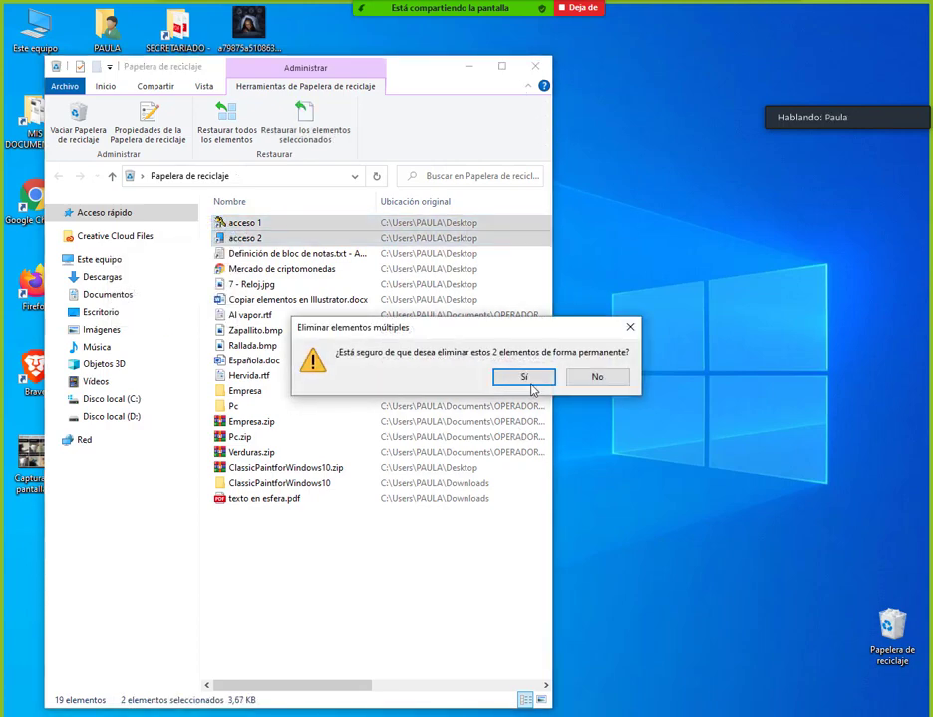
{"action": "left_click", "coordinate": [529, 382]}
{"action": "left_click", "coordinate": [535, 66]}
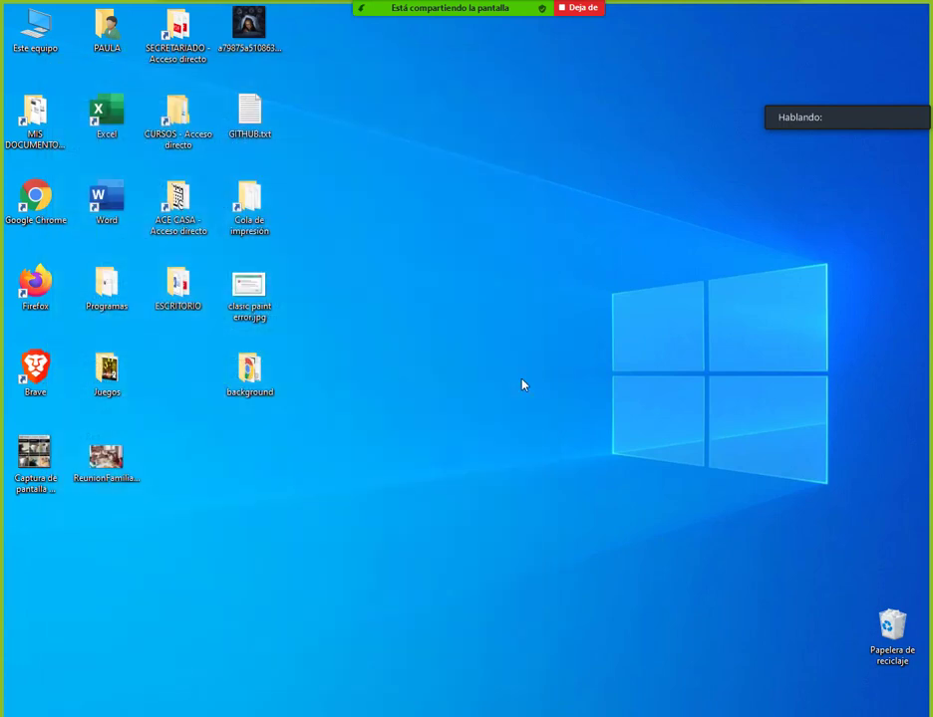
Browse in a maximised file explorer to Documentos > OPERADOR DE PC > WINDOWS to check for the original Verduras folder
{"action": "key", "text": "super+e"}
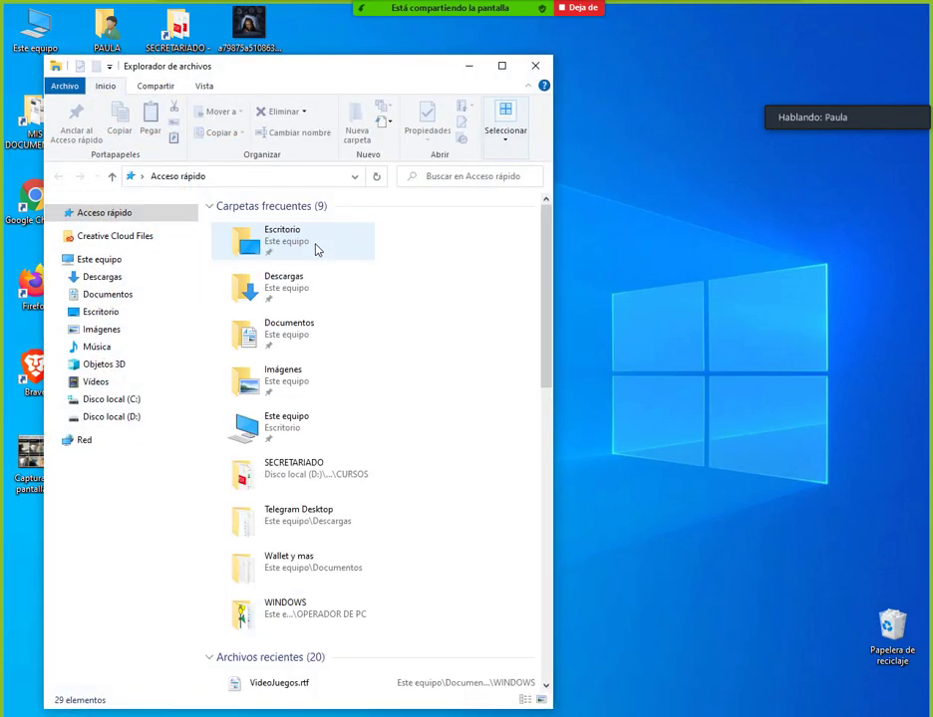
{"action": "left_click", "coordinate": [499, 63]}
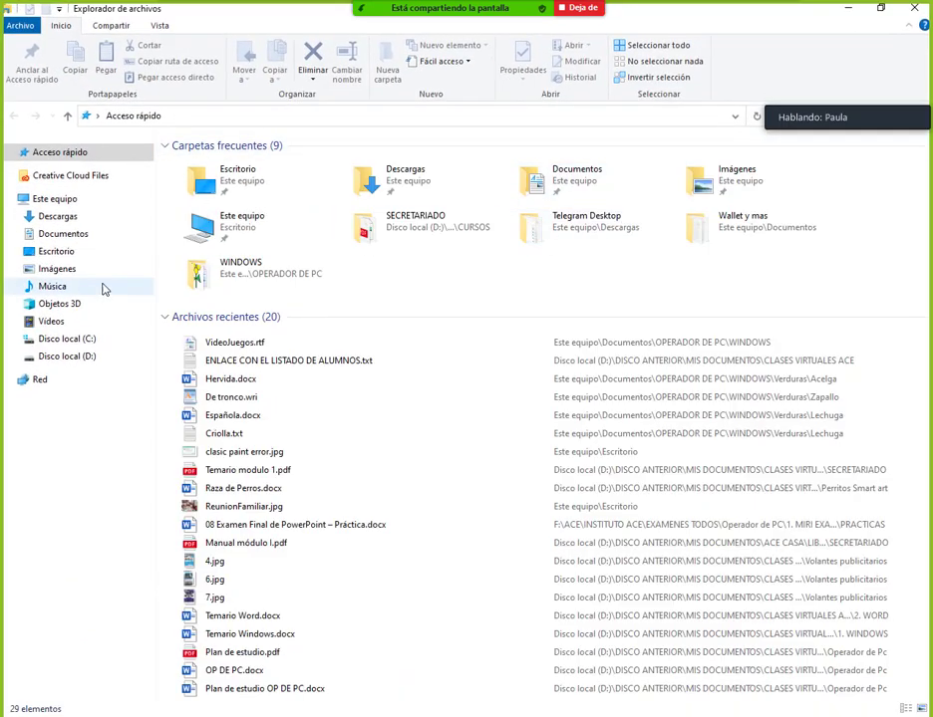
{"action": "left_click", "coordinate": [61, 233]}
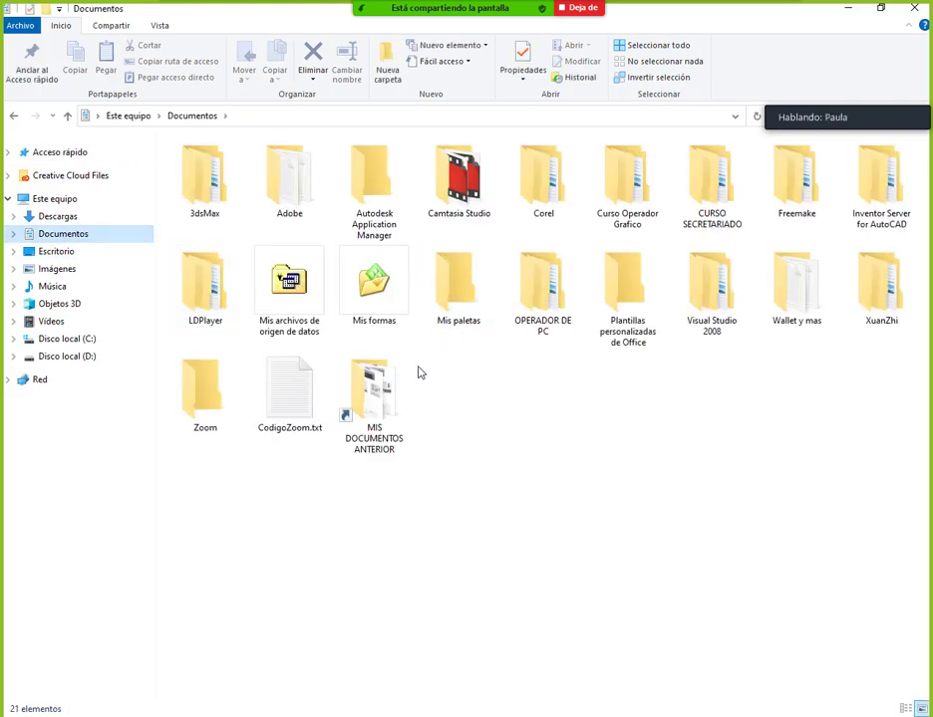
{"action": "double_click", "coordinate": [393, 397]}
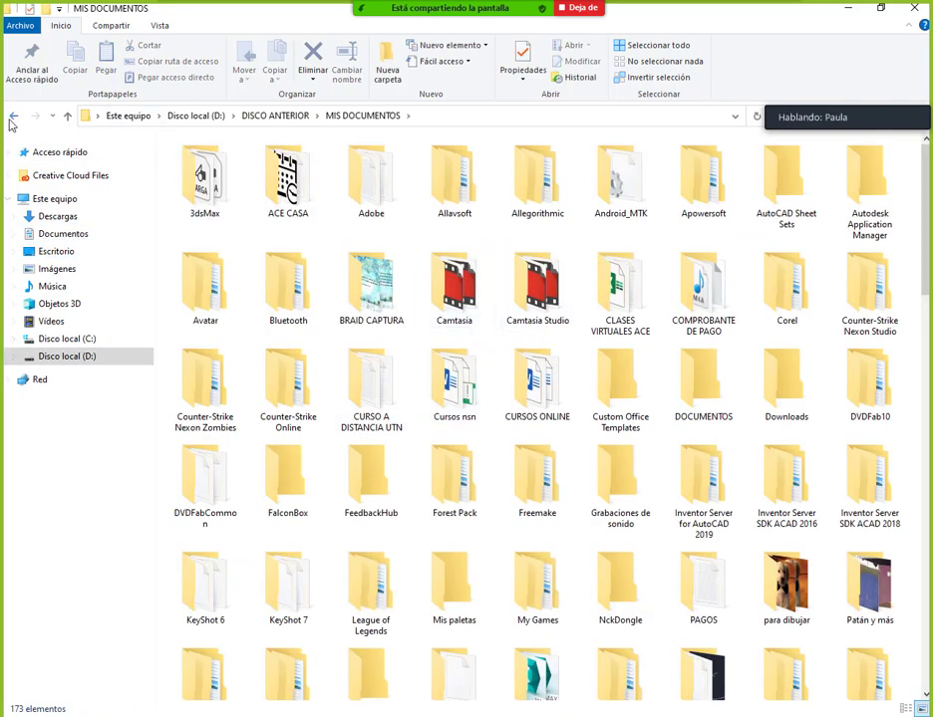
{"action": "left_click", "coordinate": [14, 116]}
{"action": "double_click", "coordinate": [553, 283]}
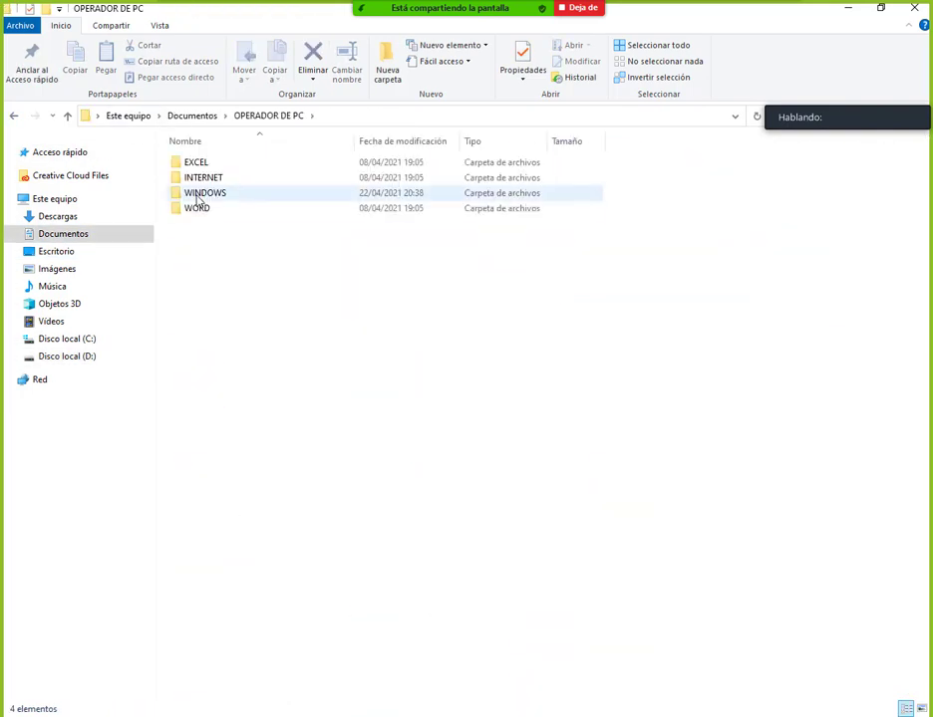
{"action": "double_click", "coordinate": [213, 195]}
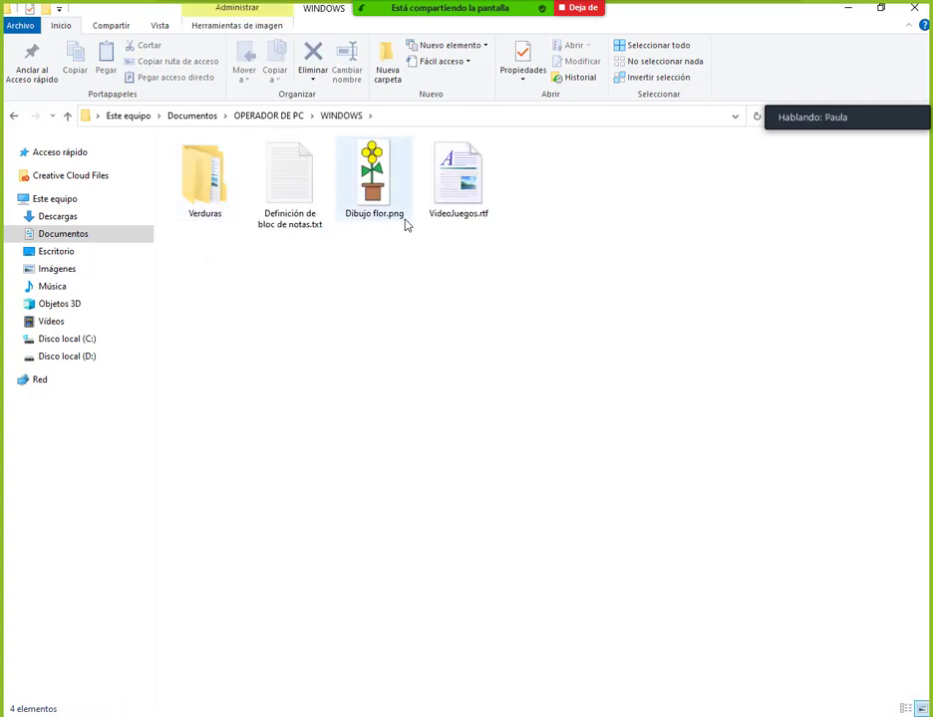
{"action": "left_click", "coordinate": [432, 179]}
{"action": "left_click", "coordinate": [230, 193]}
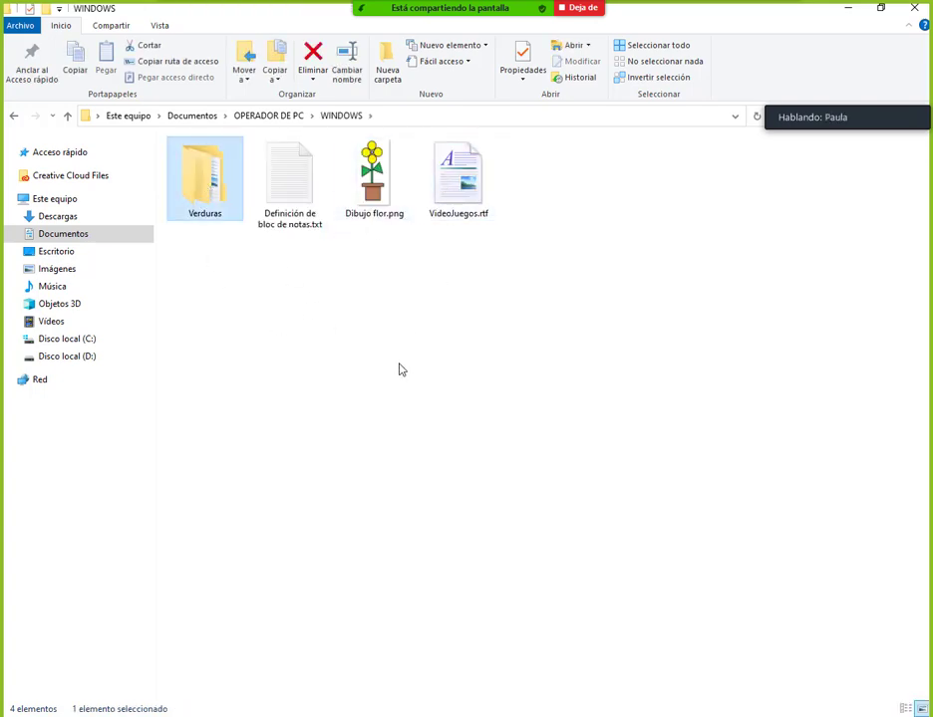
{"action": "left_click", "coordinate": [399, 371]}
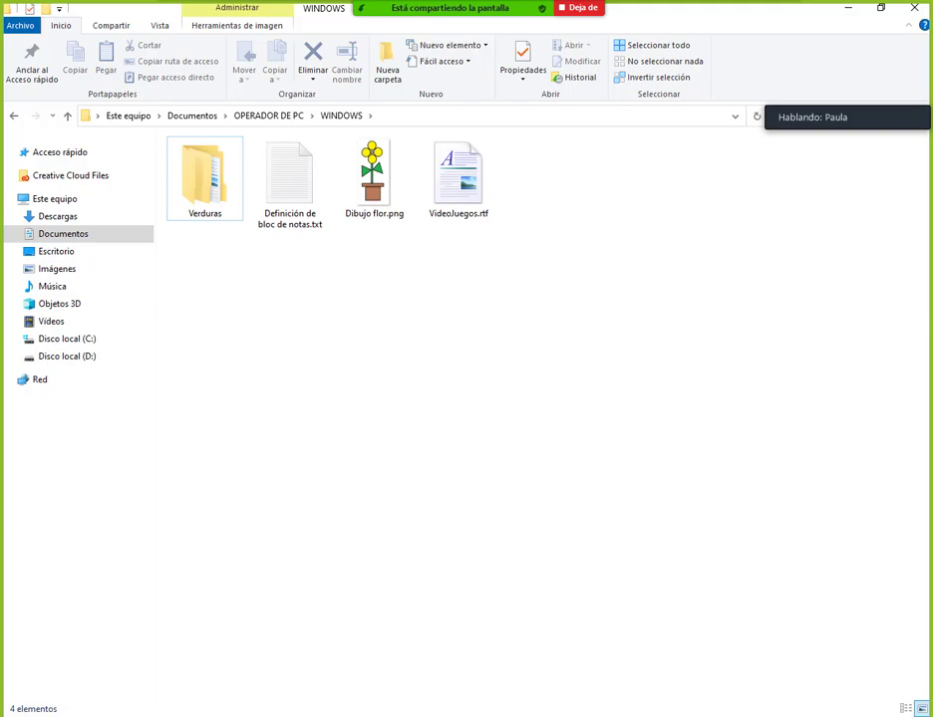
Switch to Google Drive in the browser, frame the exercise text in Accesos Directos.pdf, and return to the Clase 3 folder
{"action": "left_click", "coordinate": [262, 670]}
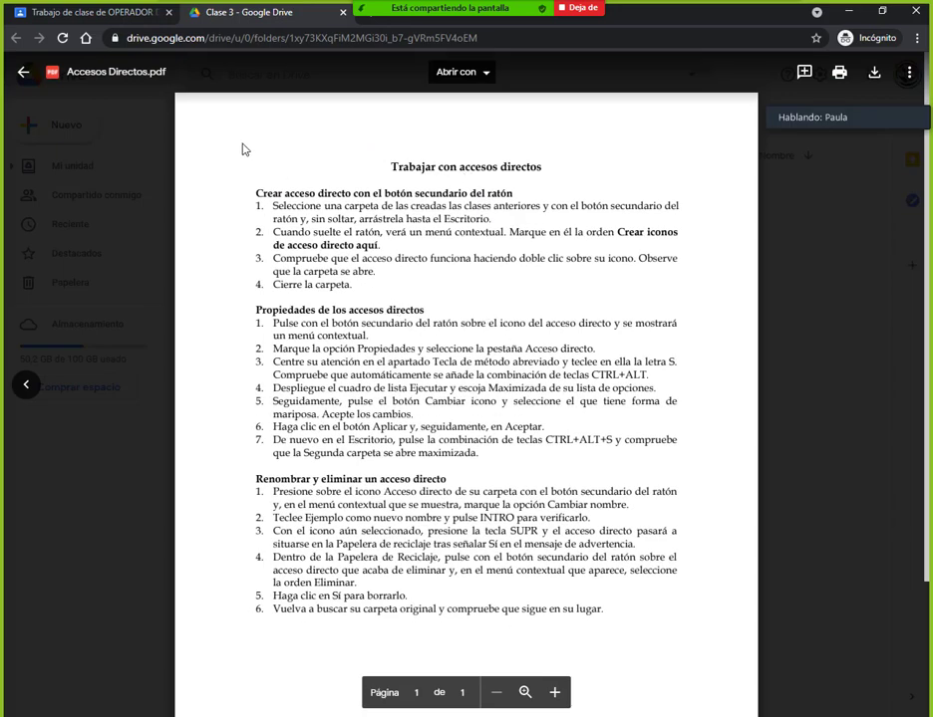
{"action": "left_click_drag", "start_coordinate": [241, 143], "coordinate": [702, 655]}
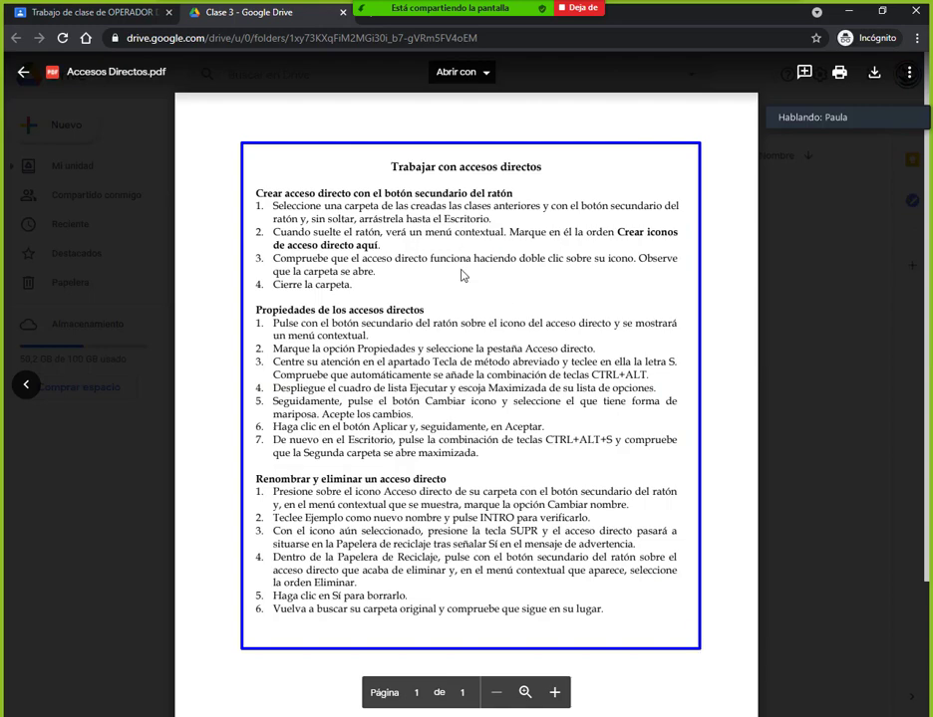
{"action": "left_click", "coordinate": [20, 74]}
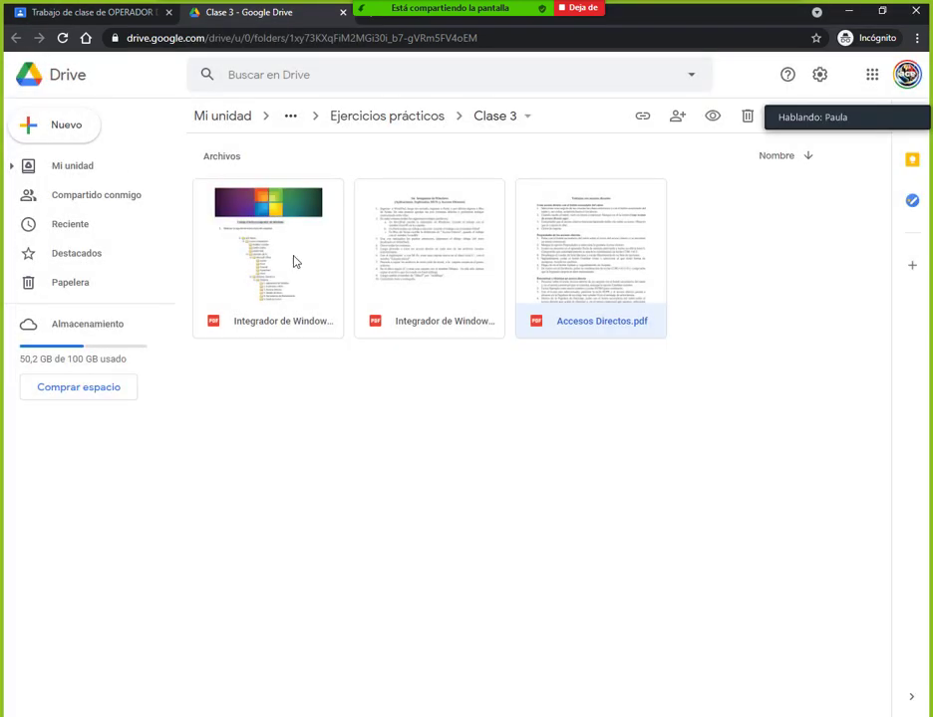
Review the exercises in Integrador de Windows 1.pdf, close it, and examine the tasks on the first page of Integrador de Windows 2.pdf
{"action": "double_click", "coordinate": [440, 231]}
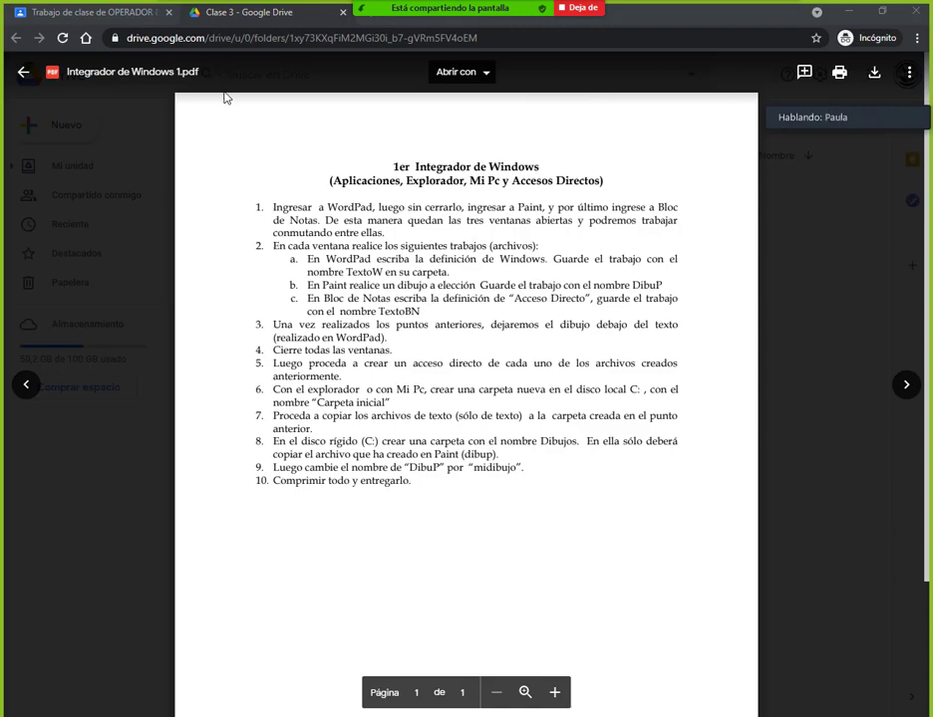
{"action": "key", "text": "Escape"}
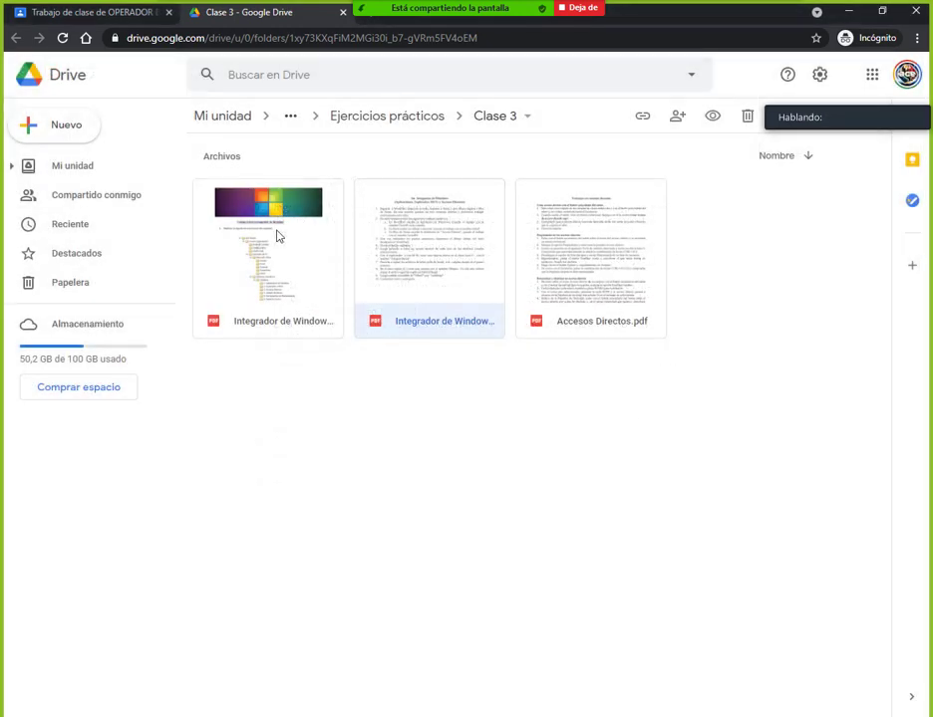
{"action": "double_click", "coordinate": [302, 223]}
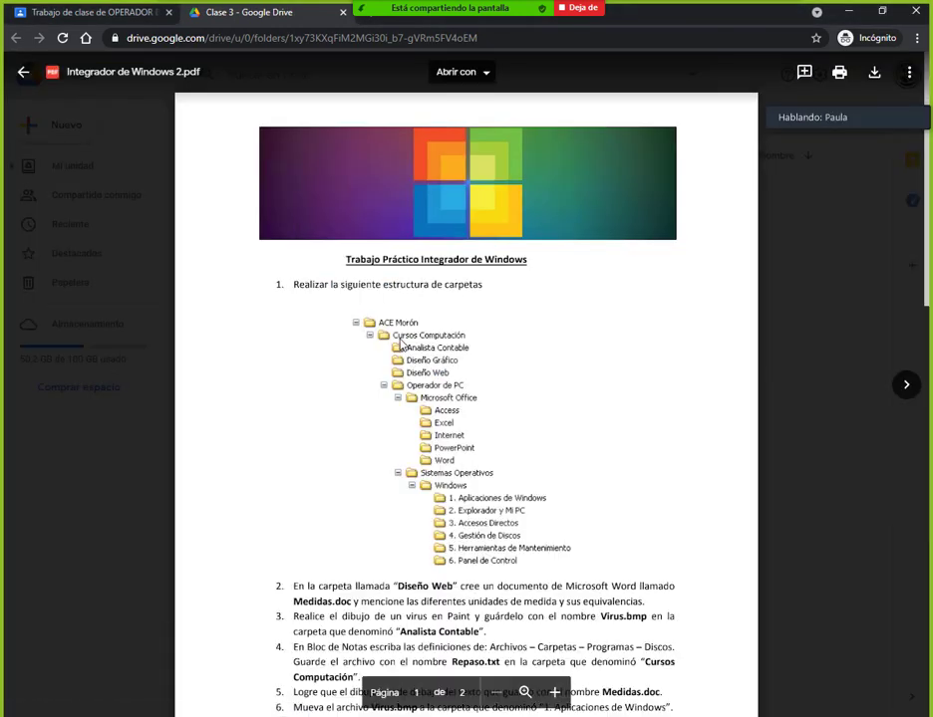
{"action": "scroll", "coordinate": [481, 525], "scroll_direction": "down", "scroll_amount": 2}
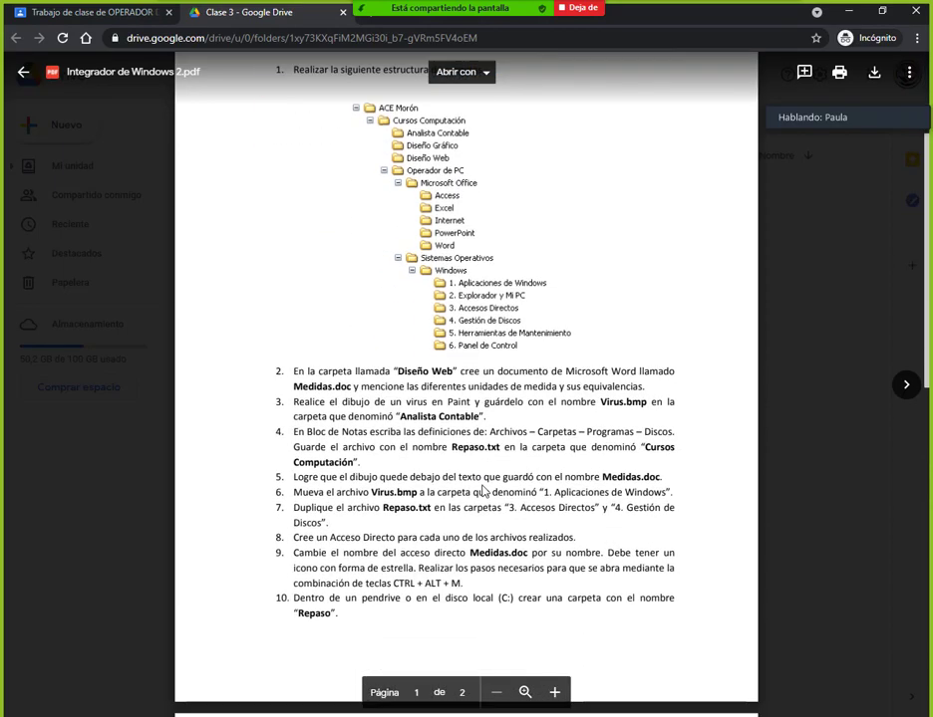